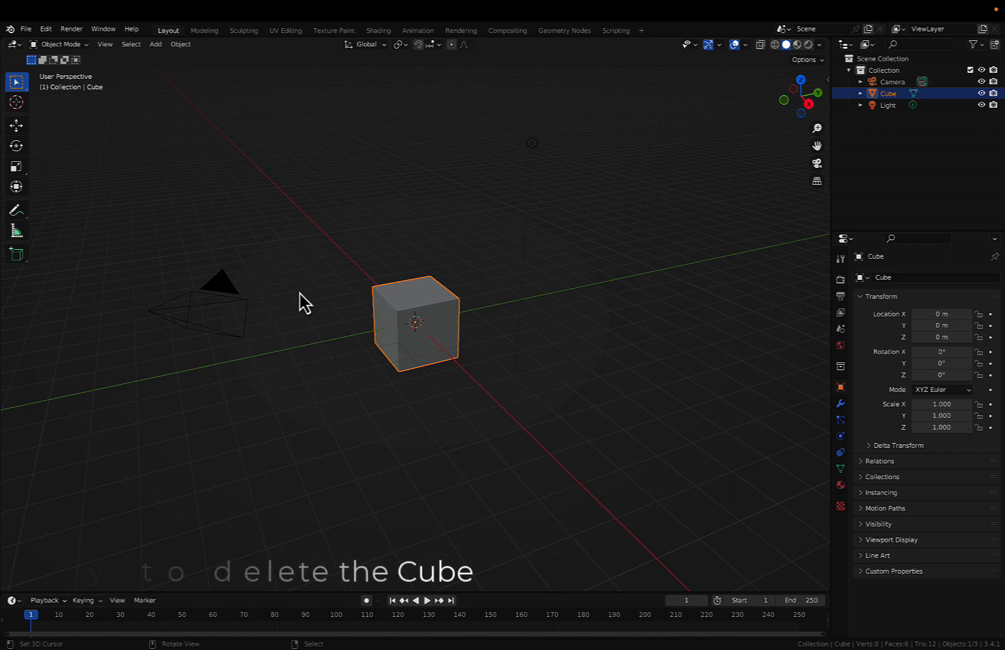
Delete the default cube from the scene.
key("x")
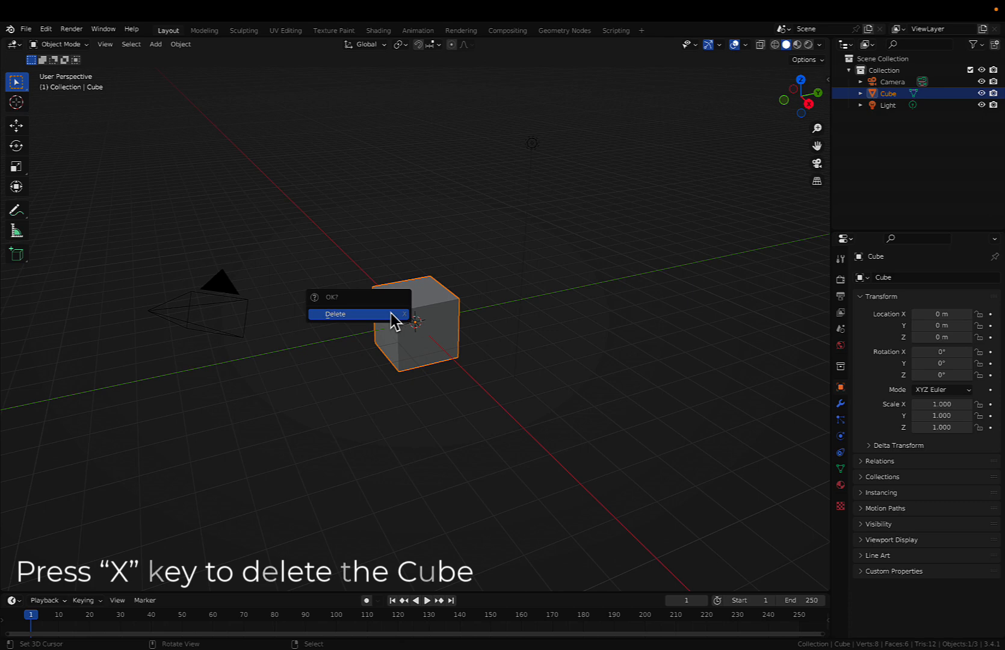
left_click(391, 312)
key("shift+a")
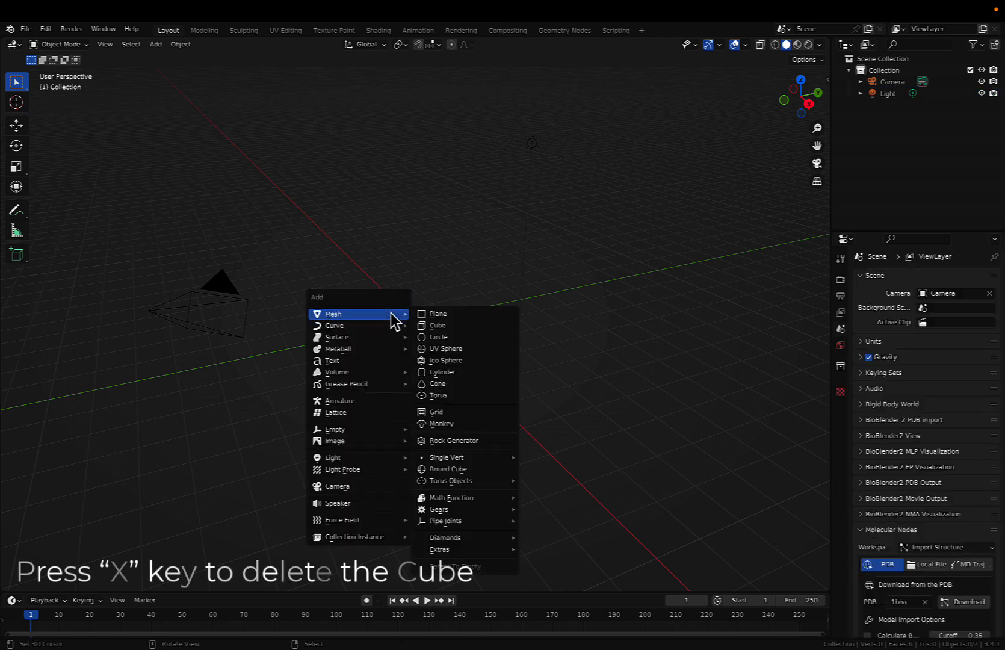
left_click(434, 349)
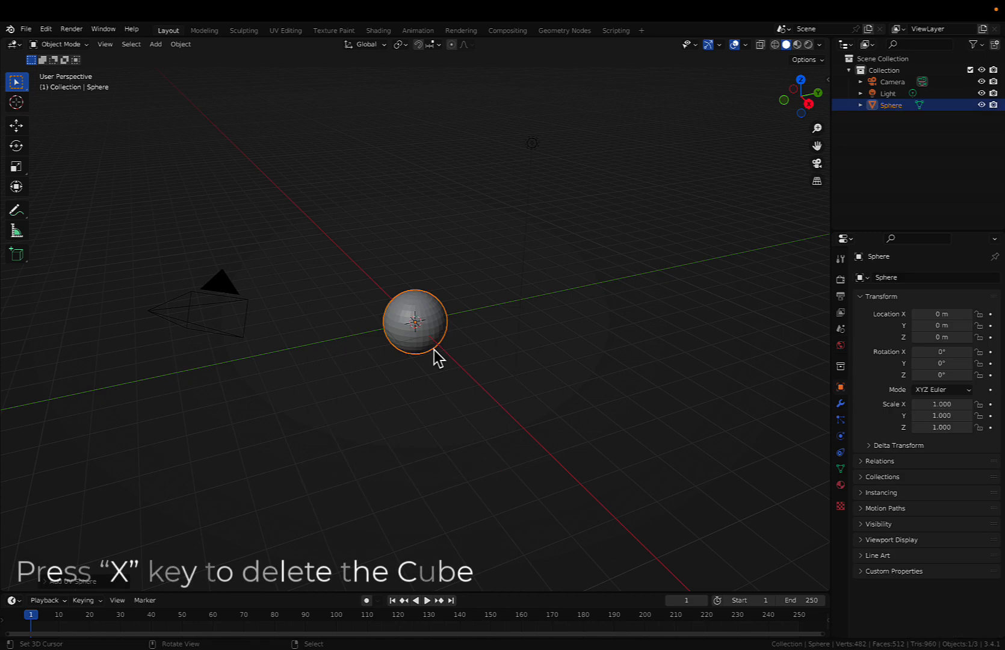
left_click(84, 581)
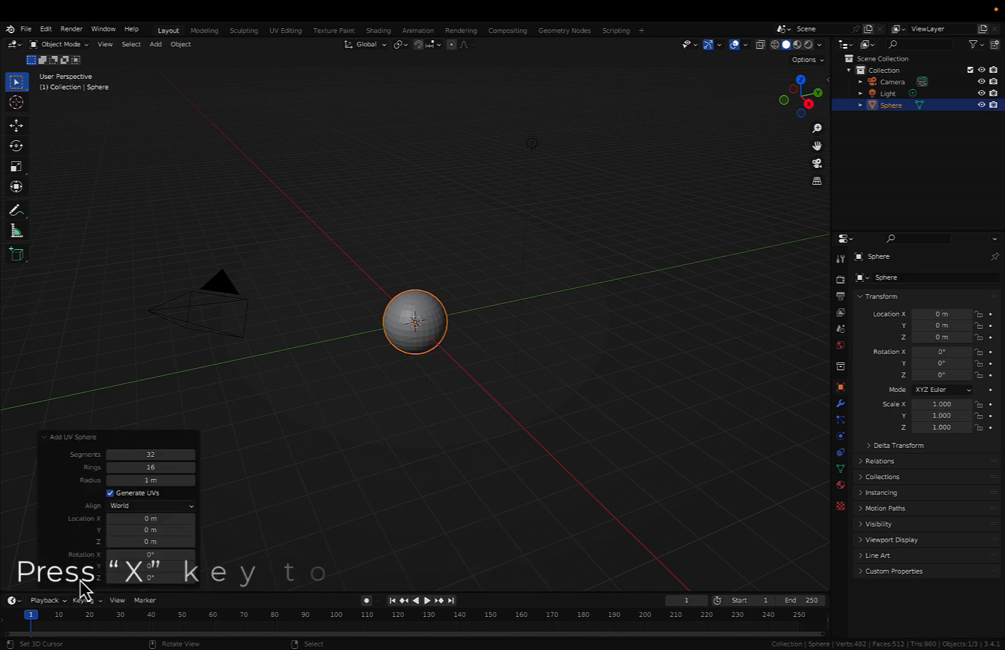
left_click(192, 455)
key("ctrl+z")
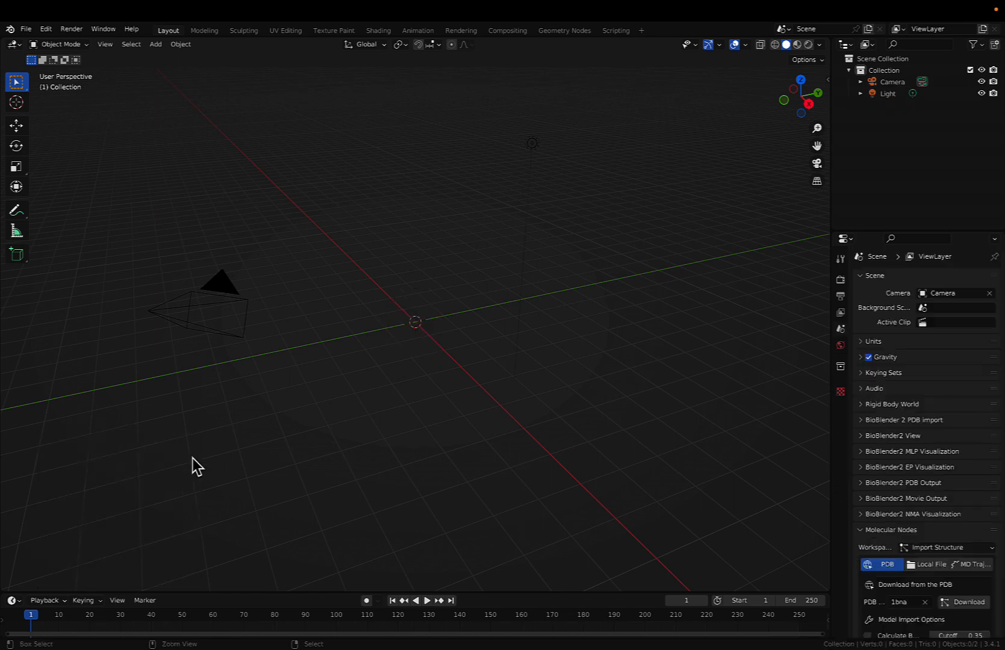
Add an ico sphere mesh to the scene and set its subdivisions to 5.
key("shift+a")
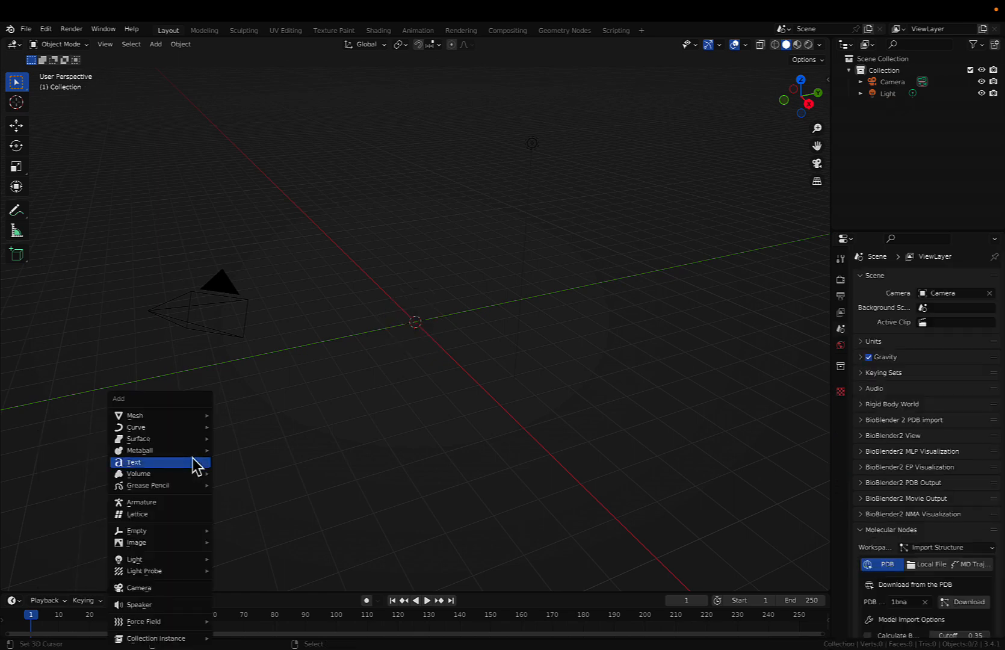
mouse_move(193, 422)
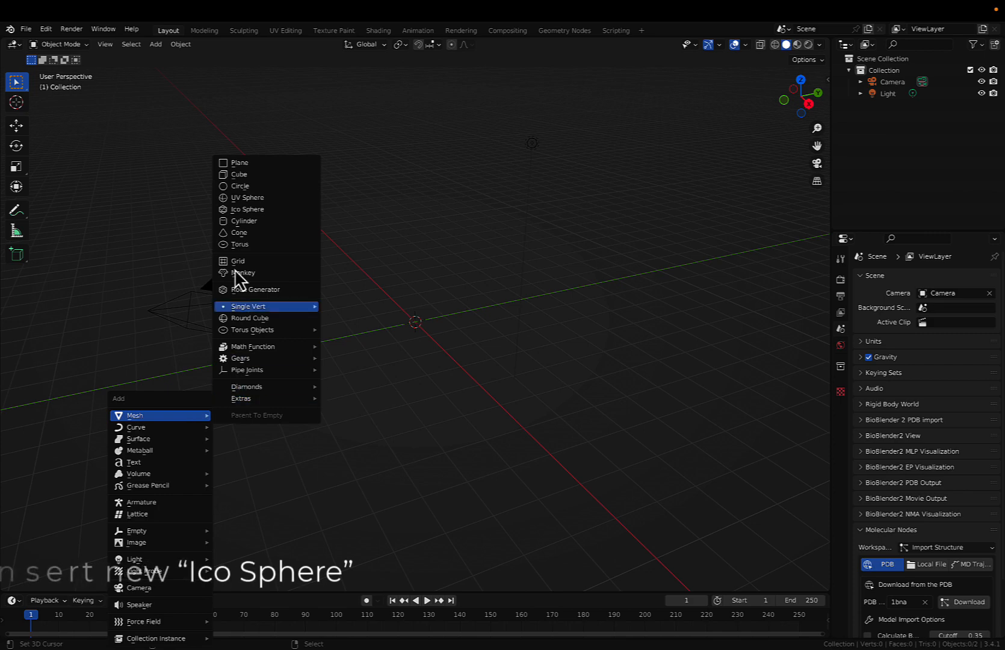
left_click(249, 211)
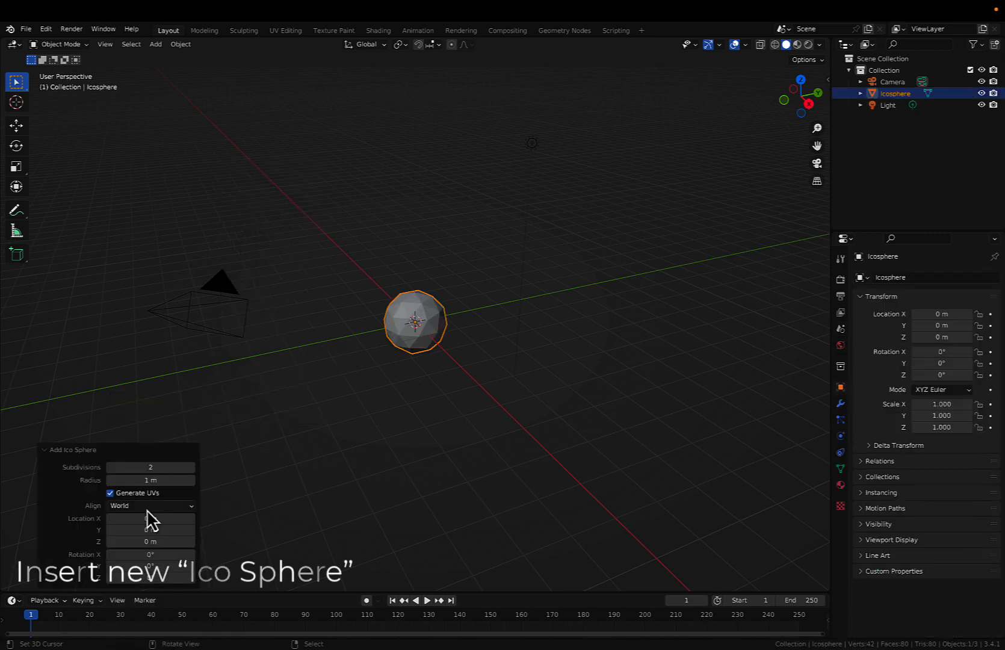
left_click(192, 468)
left_click(192, 468)
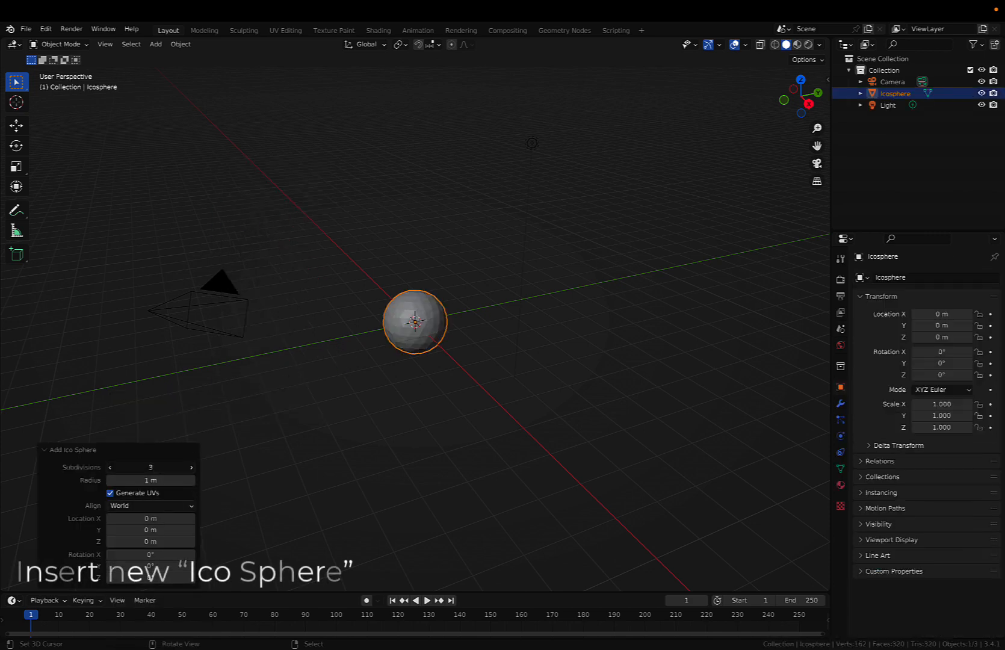
left_click(191, 468)
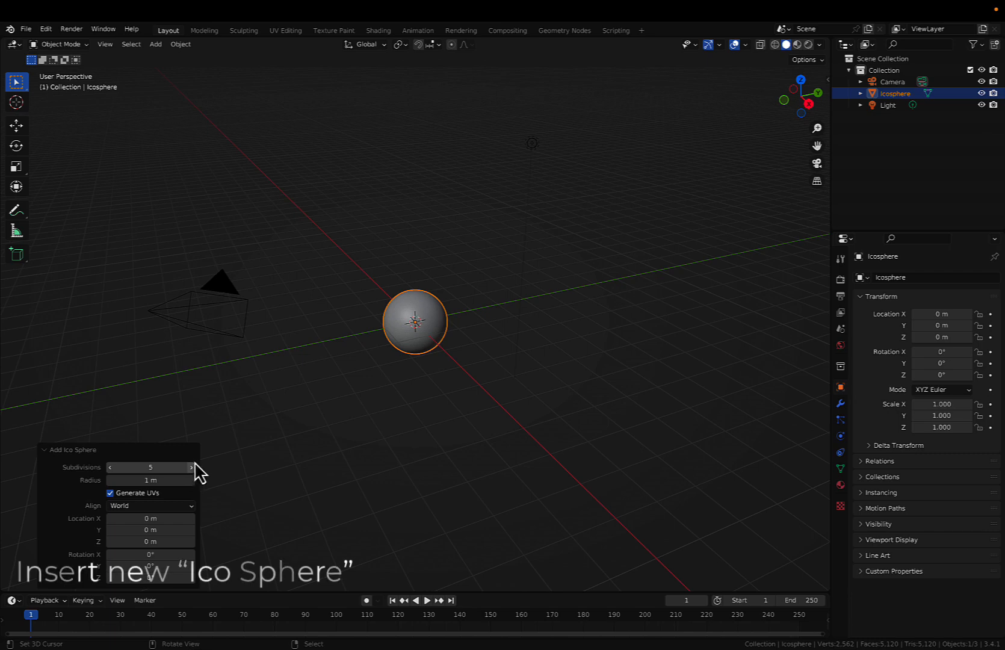
Add a Displace modifier to the ico sphere.
key("grave")
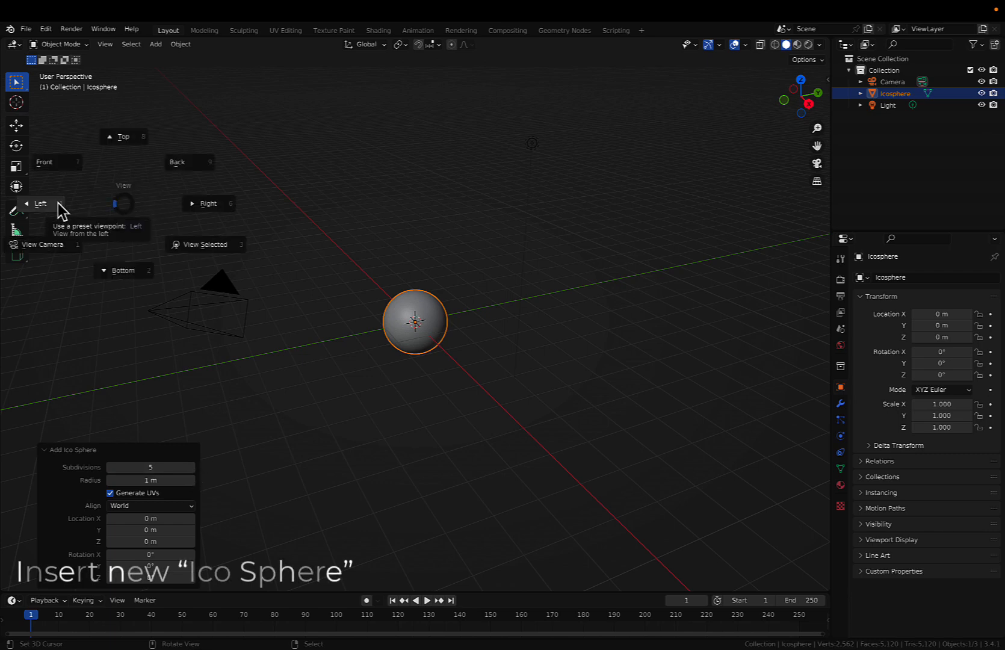
left_click(60, 167)
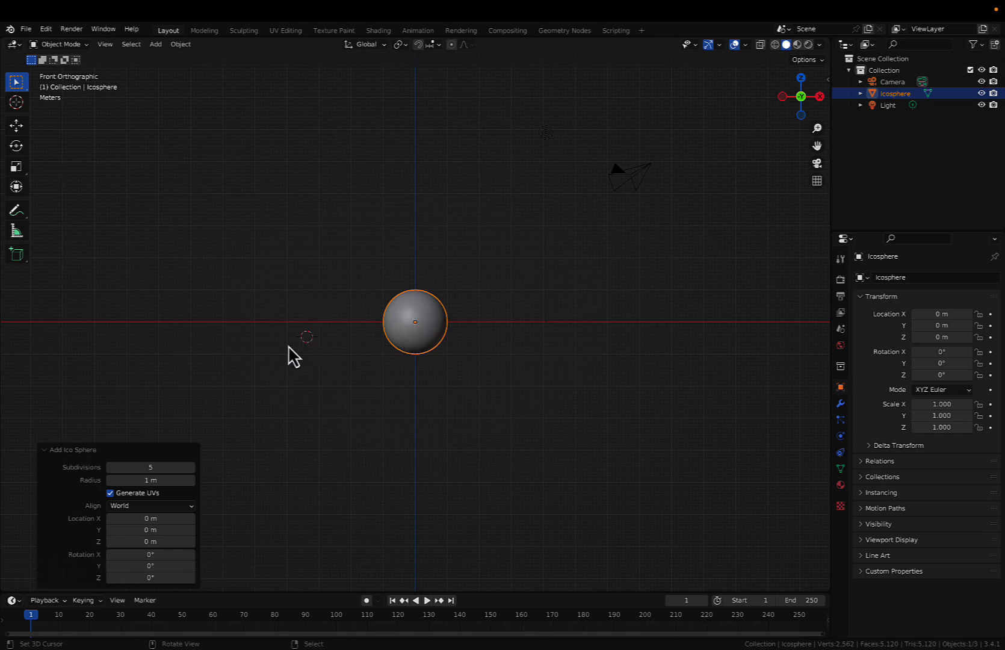
left_click(267, 354)
scroll(425, 325, "up", 4)
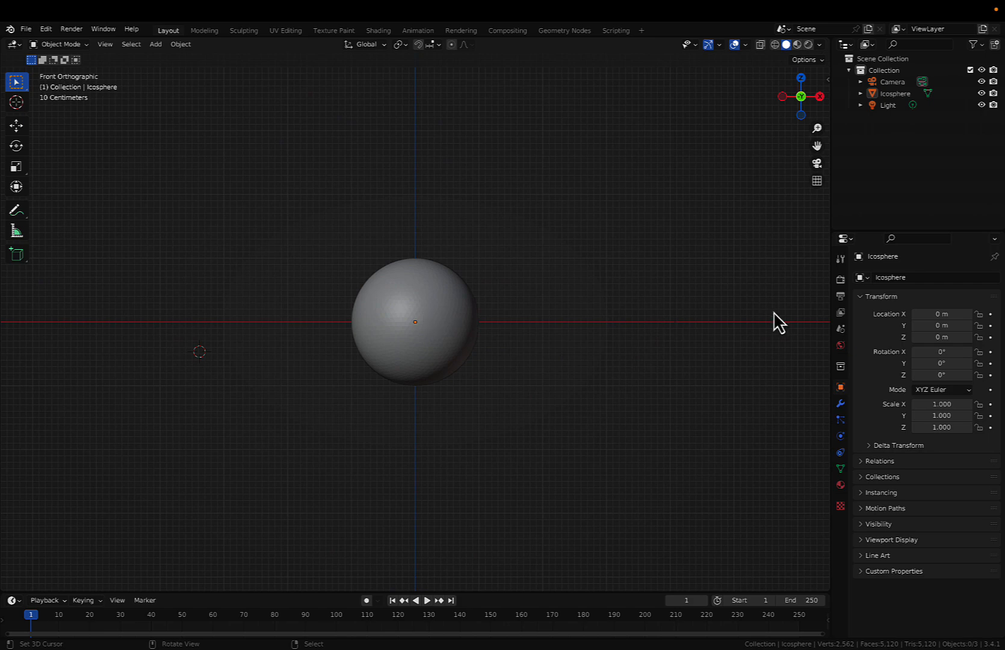
left_click(841, 402)
left_click(894, 279)
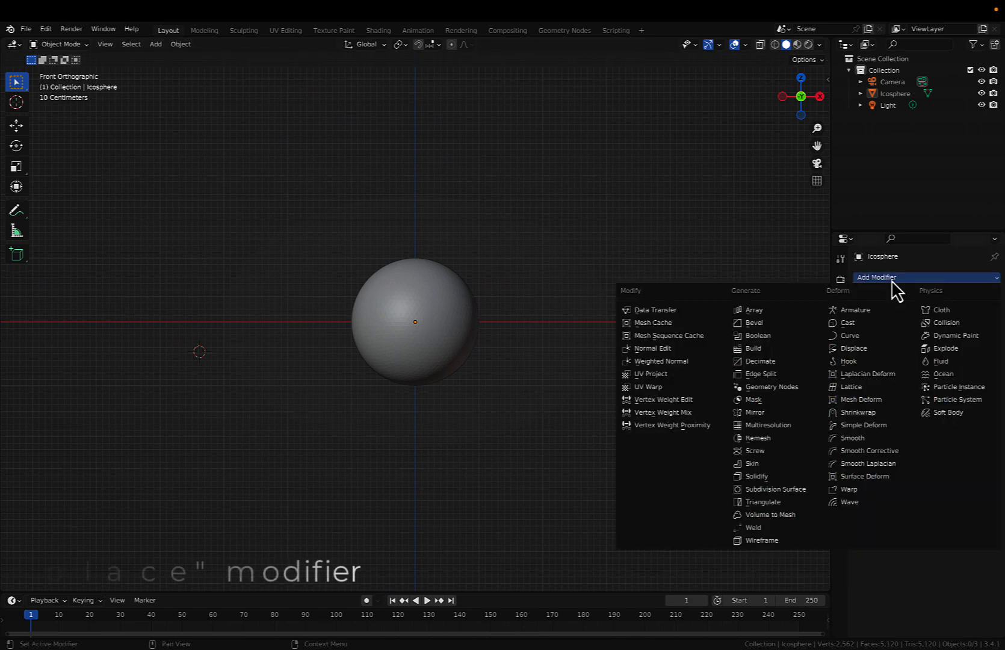
left_click(854, 349)
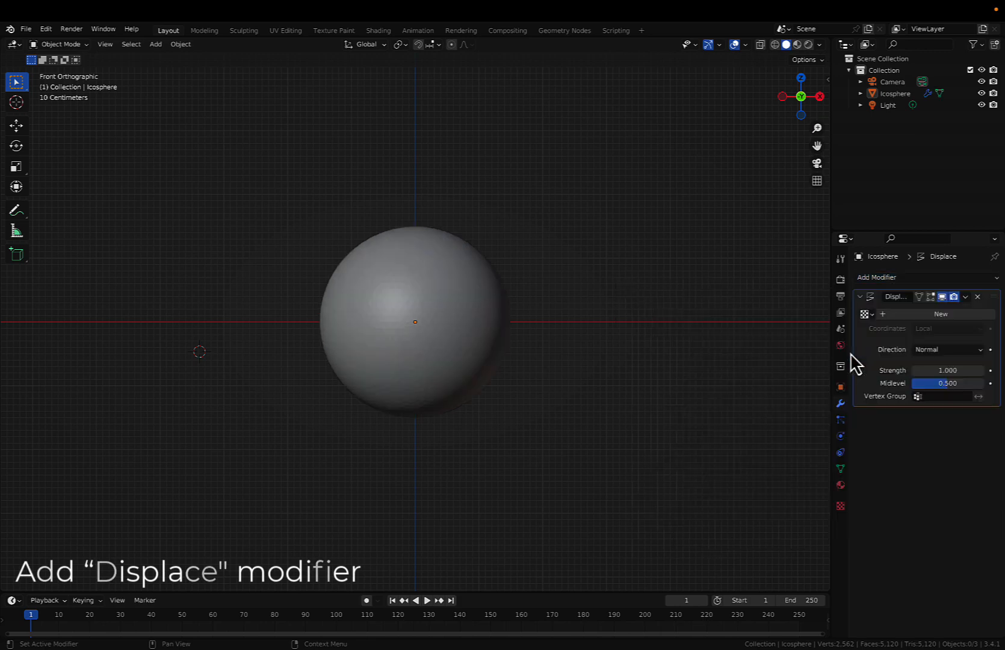
Create a new texture for the Displace modifier, with type Clouds and noise basis Improved Perlin.
left_click(923, 314)
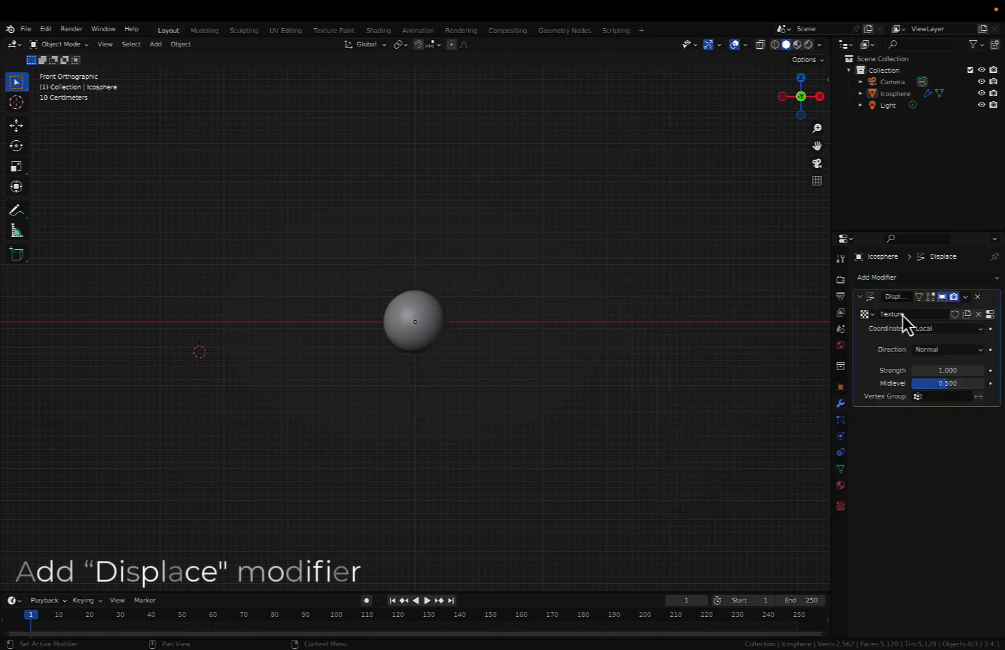
left_click(990, 314)
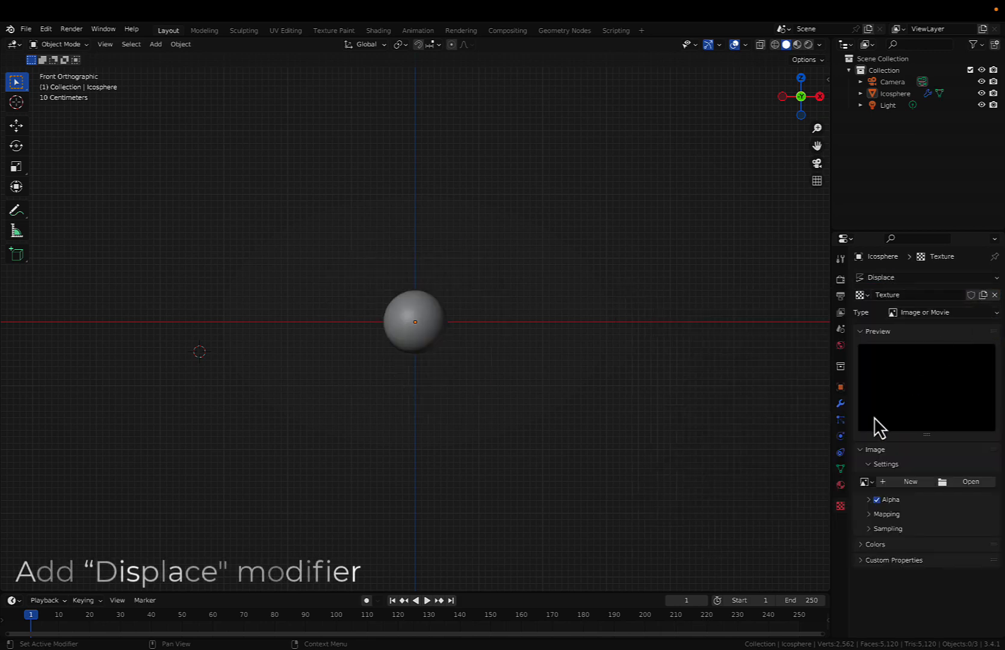
left_click(917, 314)
left_click(913, 353)
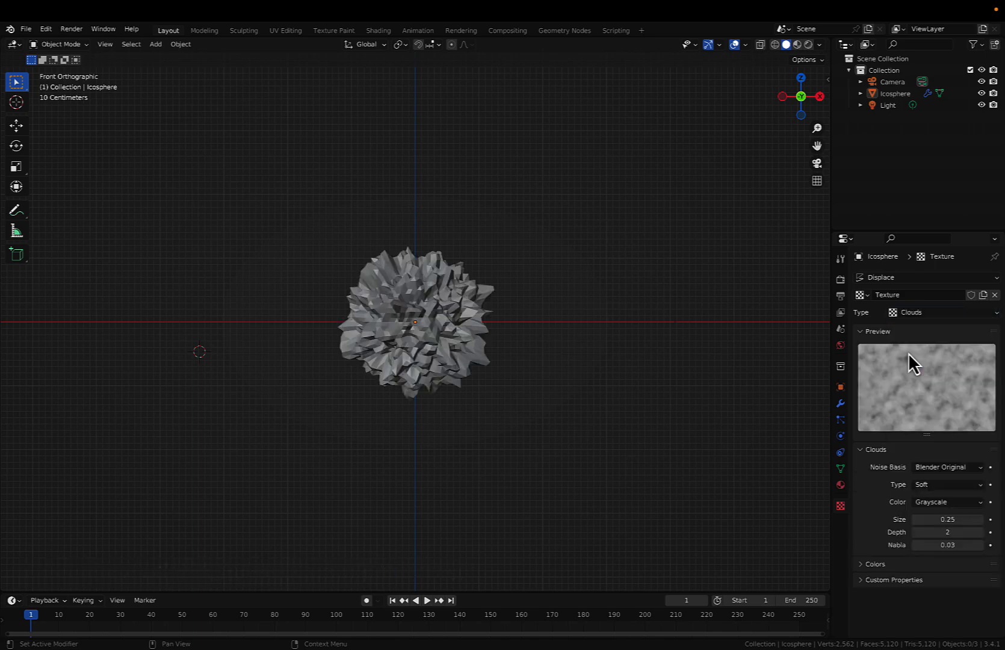
left_click(933, 469)
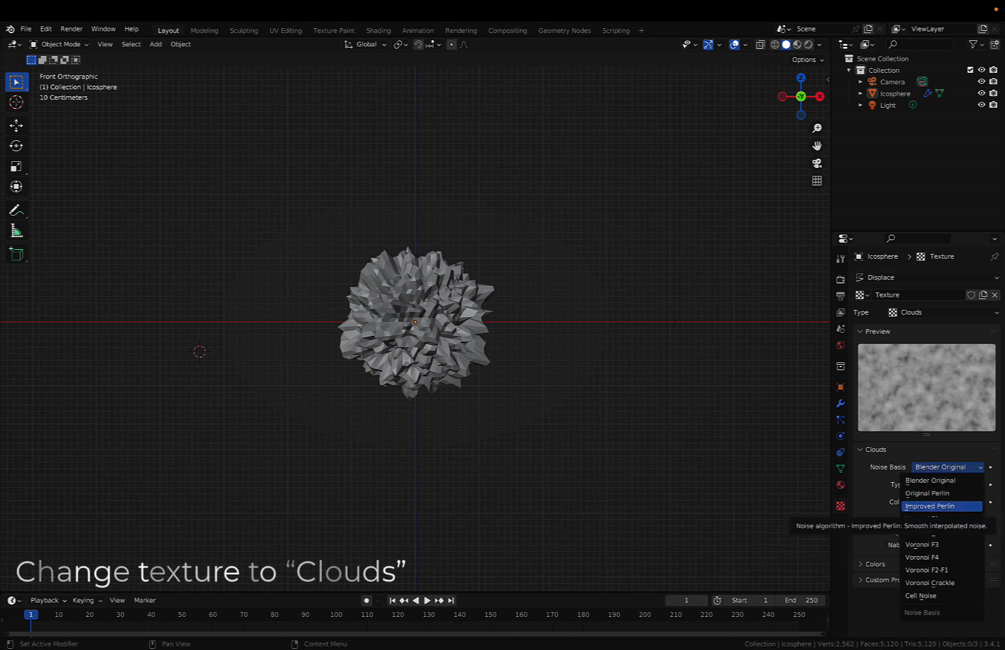
left_click(932, 507)
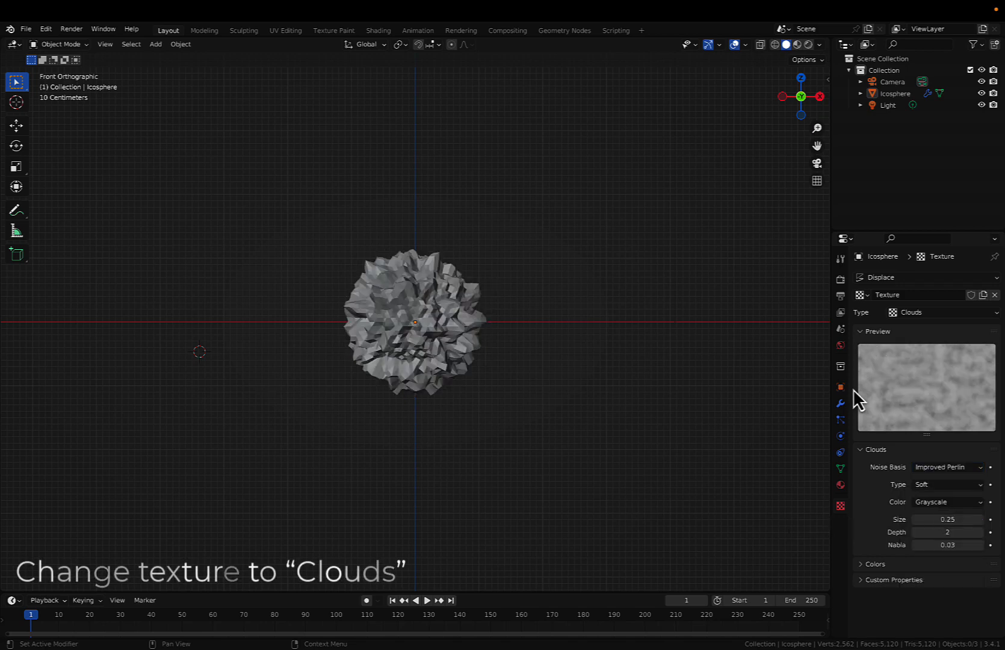
Set the Displace modifier's strength to -0.300.
left_click(840, 403)
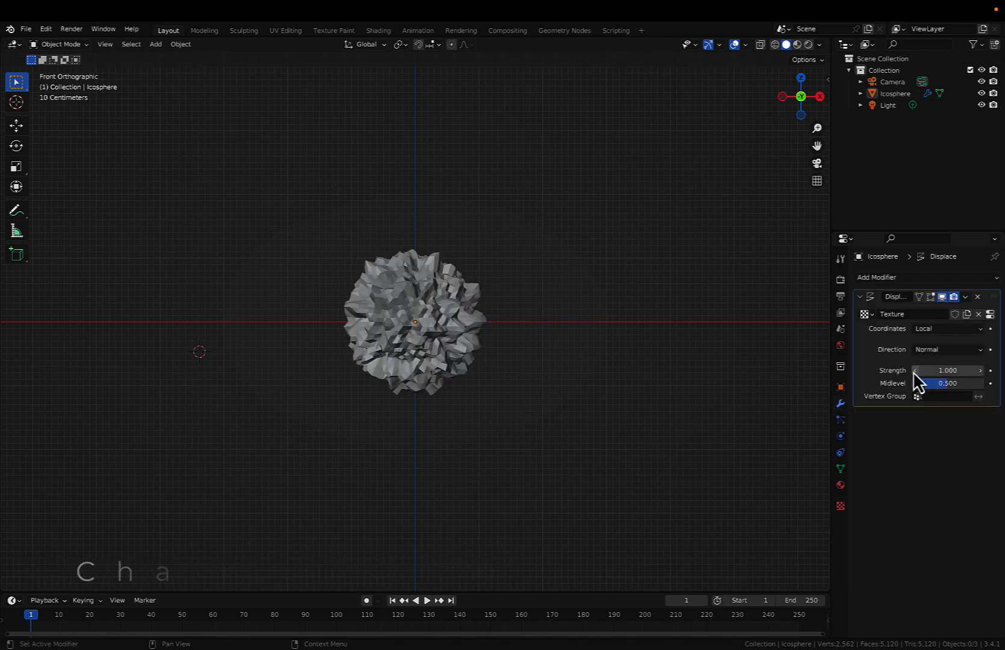
left_click(915, 372)
left_click(915, 372)
left_click(915, 371)
left_click(915, 372)
left_click(915, 372)
left_click(915, 372)
left_click(915, 372)
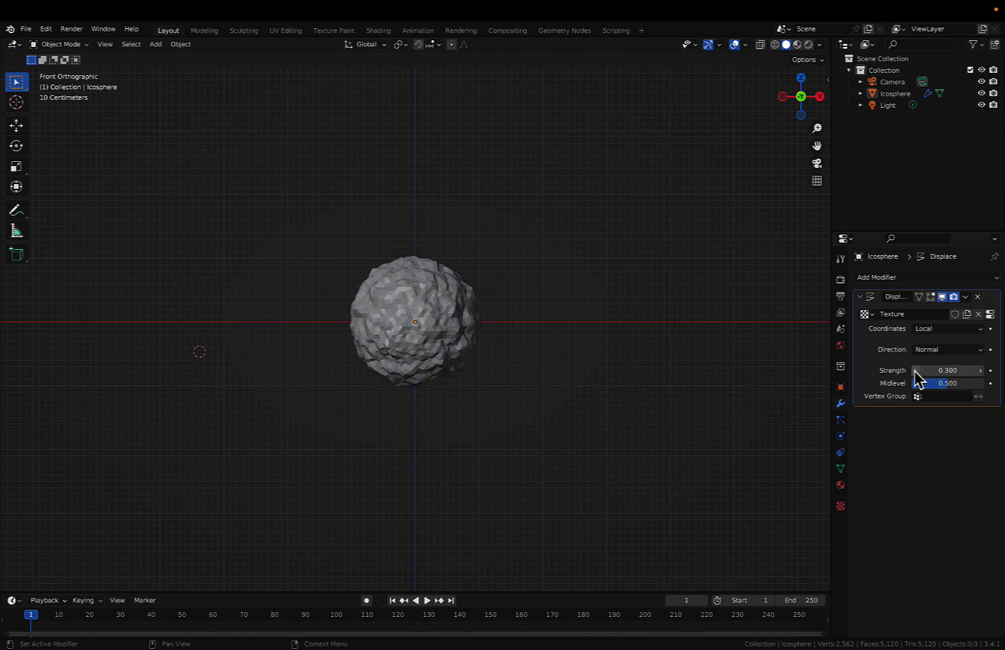
left_click(915, 371)
left_click(915, 371)
left_click(914, 371)
left_click(915, 372)
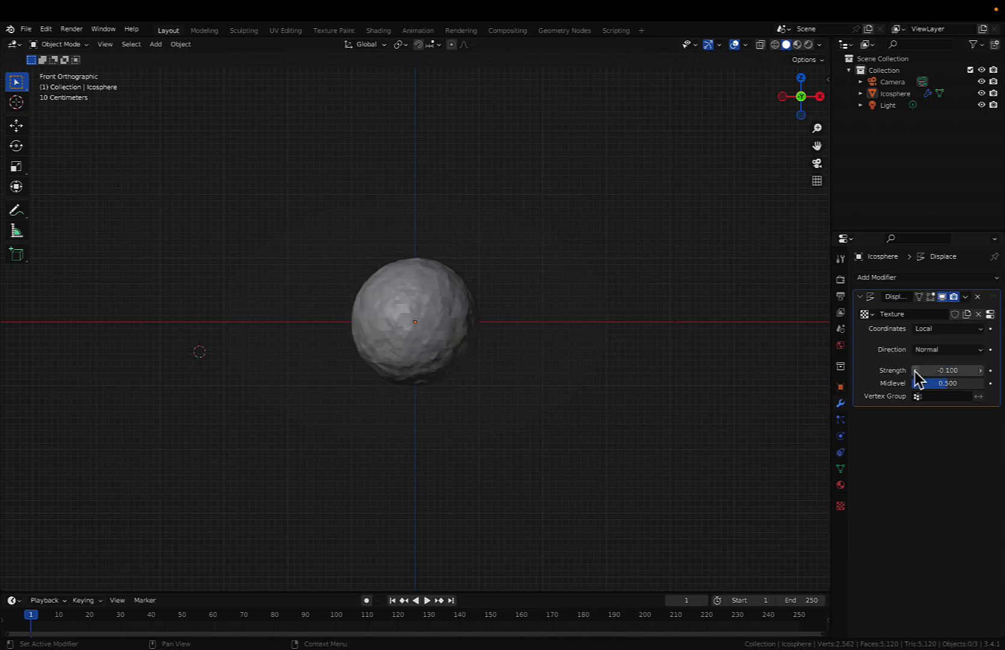
left_click(915, 371)
left_click(915, 371)
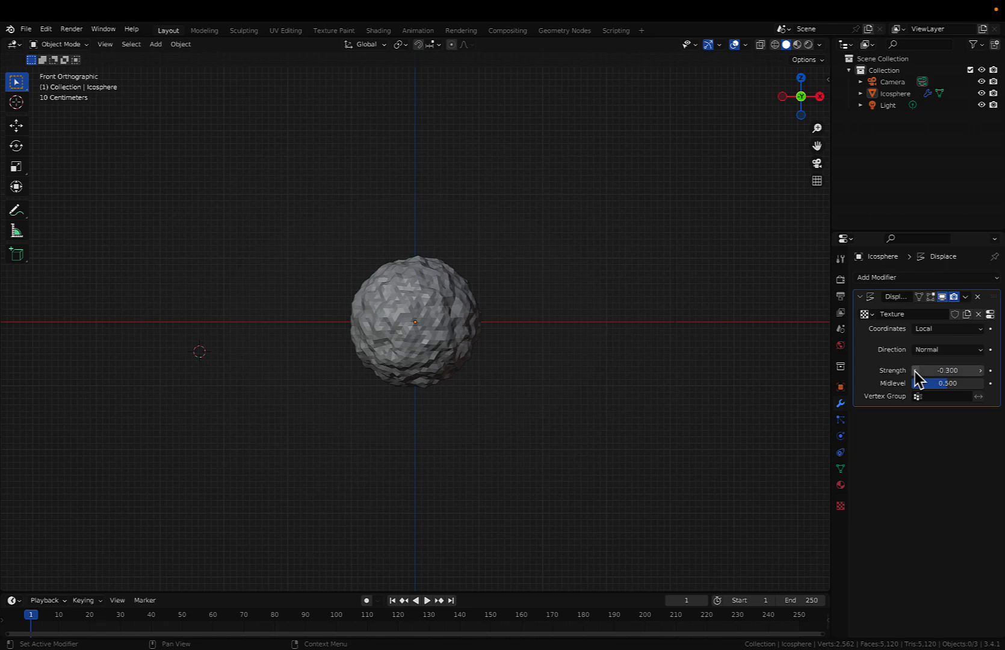
Select the displaced ico sphere and rename it to Nucleolus.
middle_click_drag(501, 341, 501, 339)
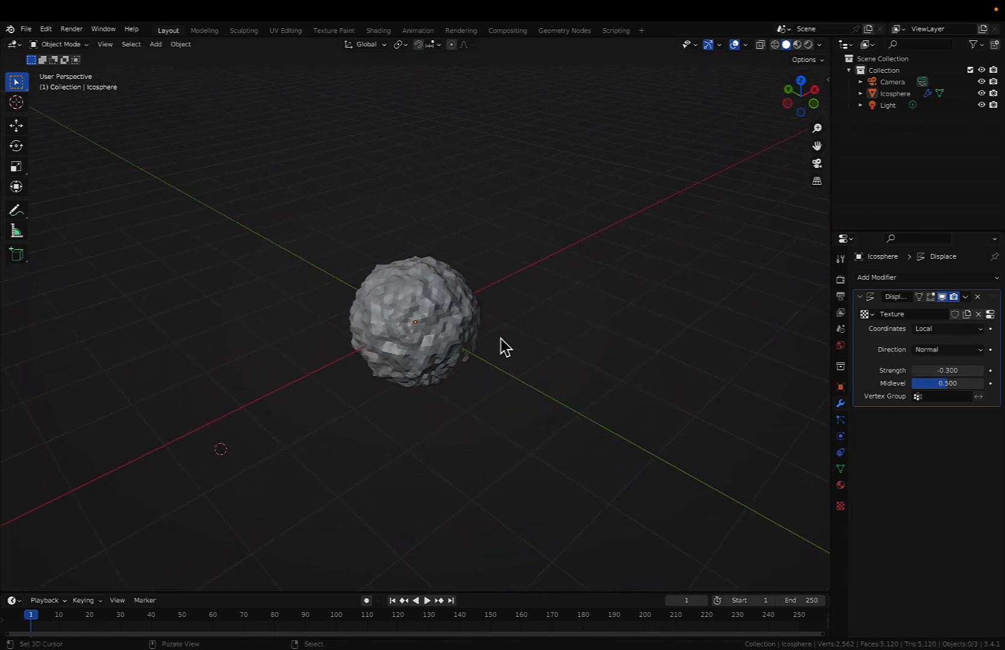
left_click(431, 312)
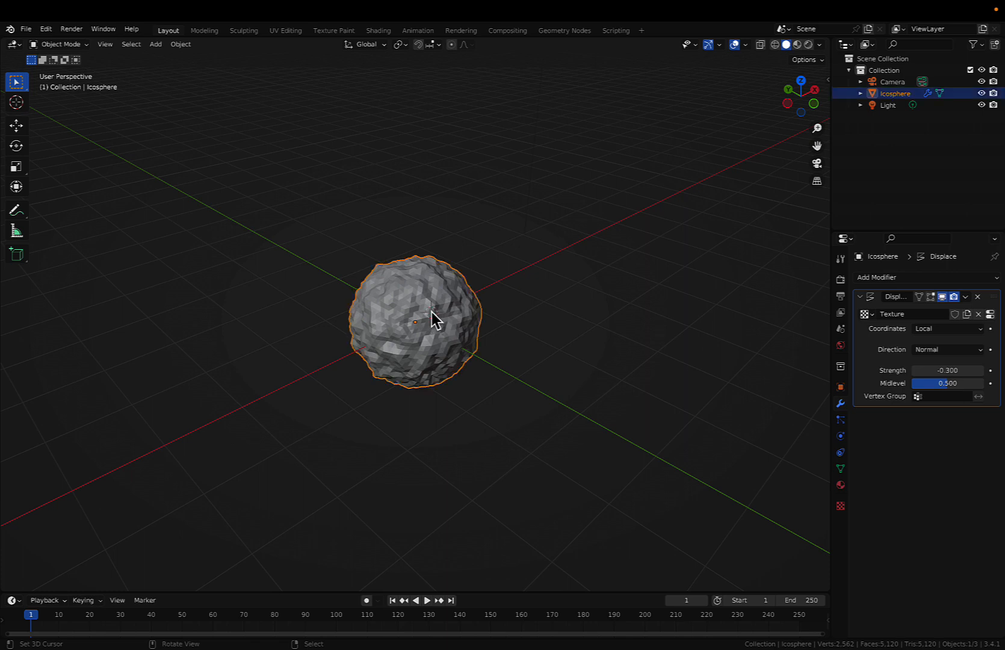
double_click(895, 93)
type("Nucleolus")
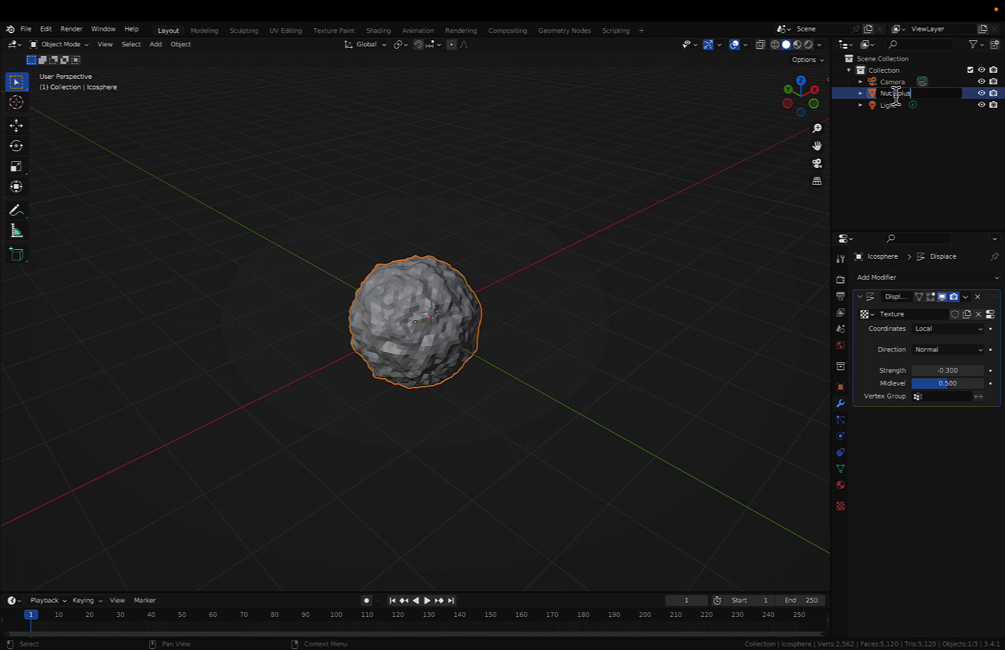
key("Return")
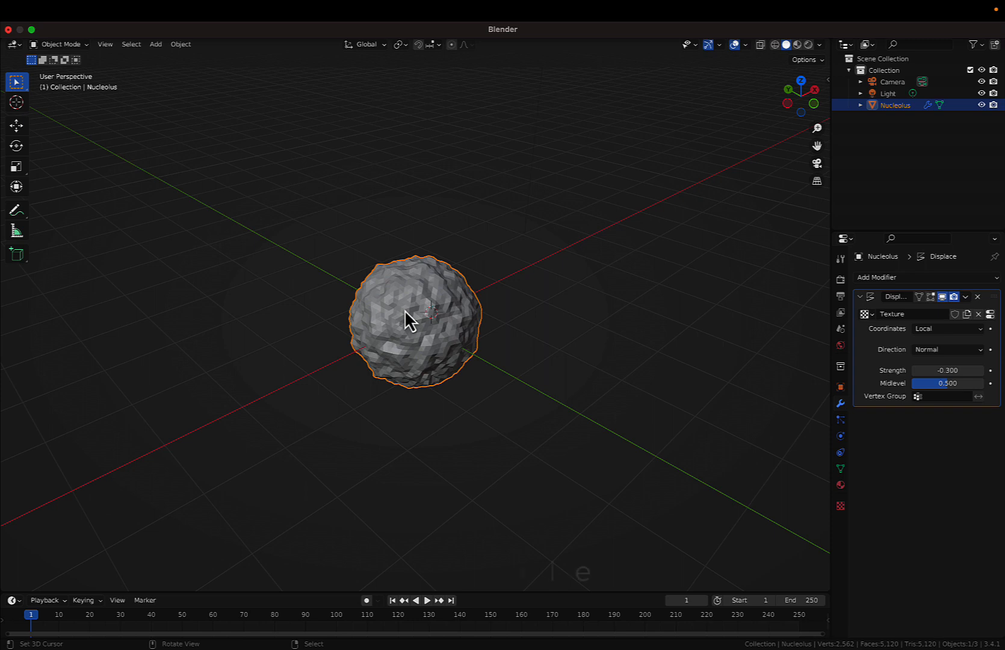
Duplicate the Nucleolus in place and scale the copy up uniformly to about 2.087.
key("shift+d")
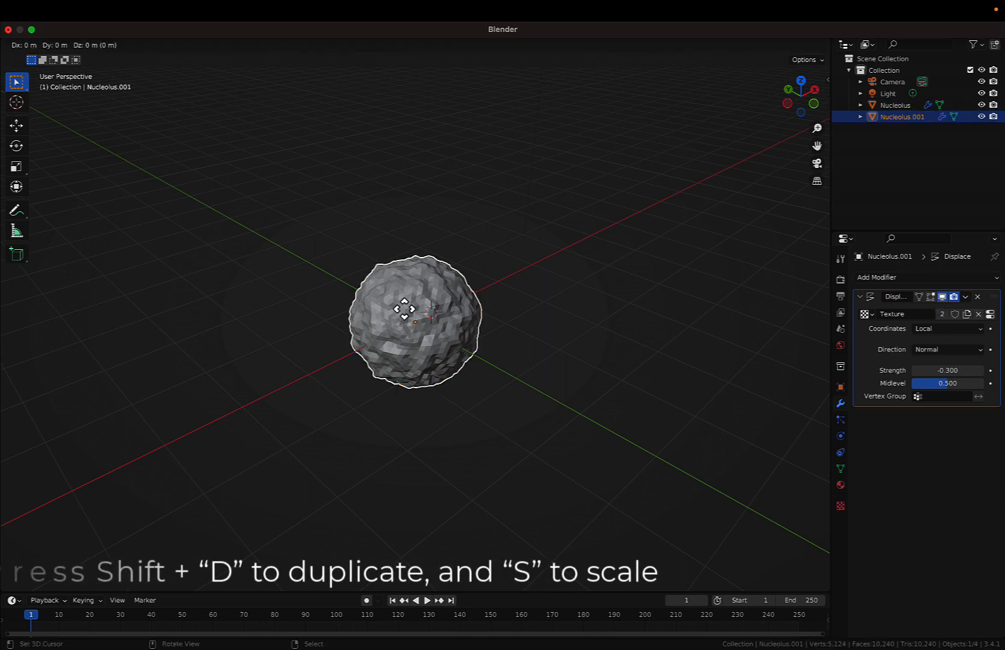
key("s")
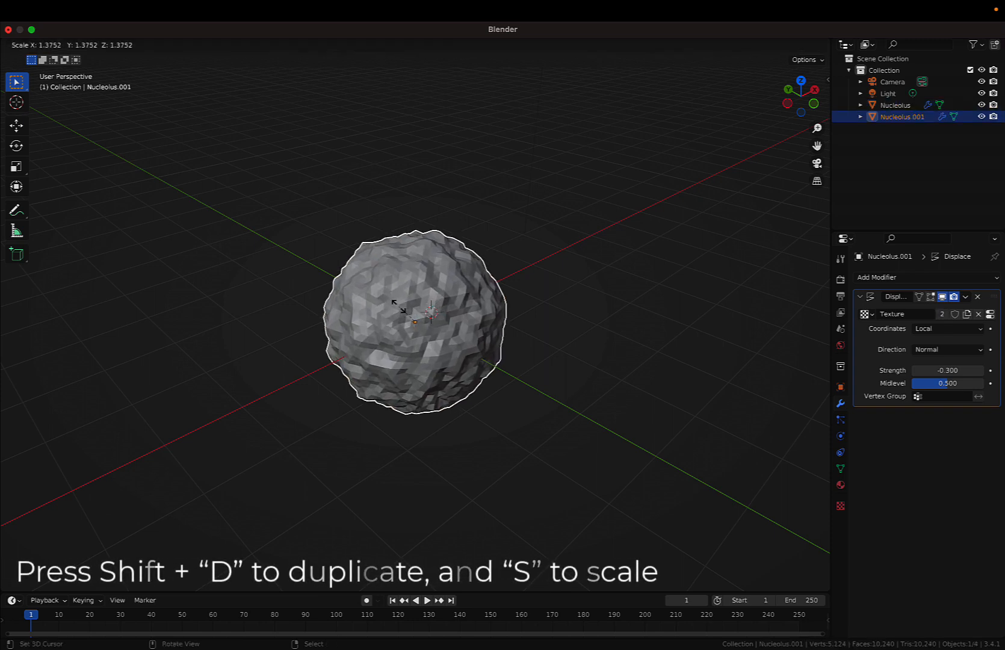
left_click(389, 300)
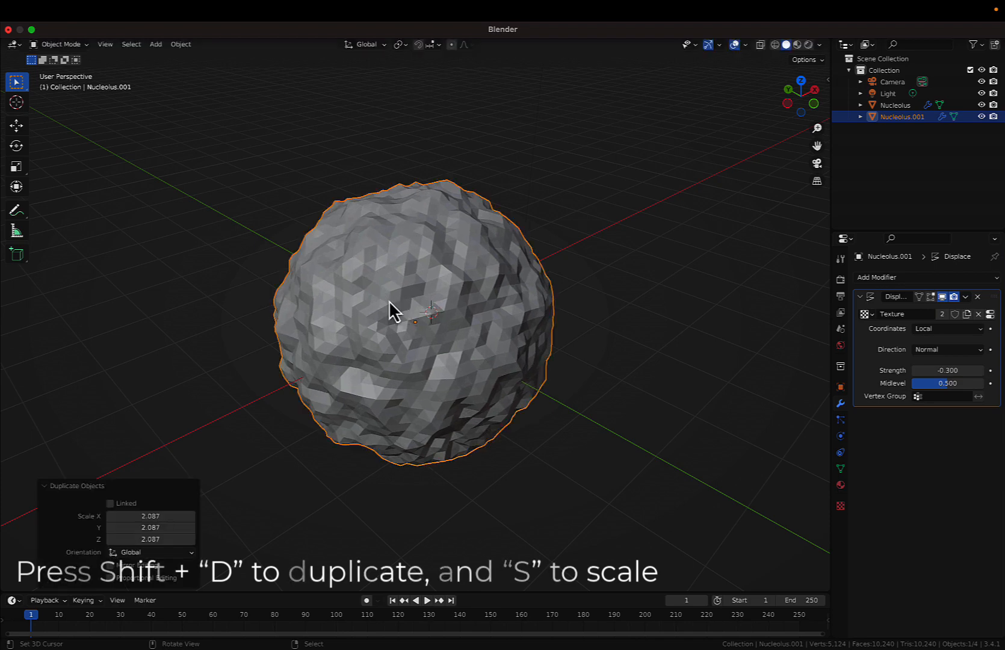
Rename the enlarged duplicate sphere to Nuclear membrane.
double_click(891, 116)
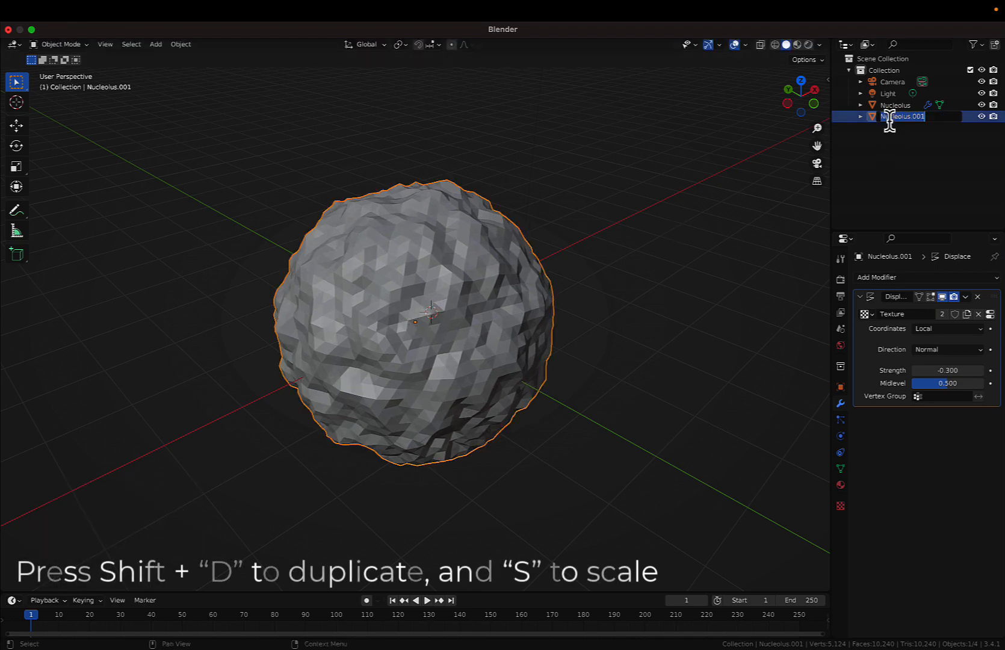
type("Nu")
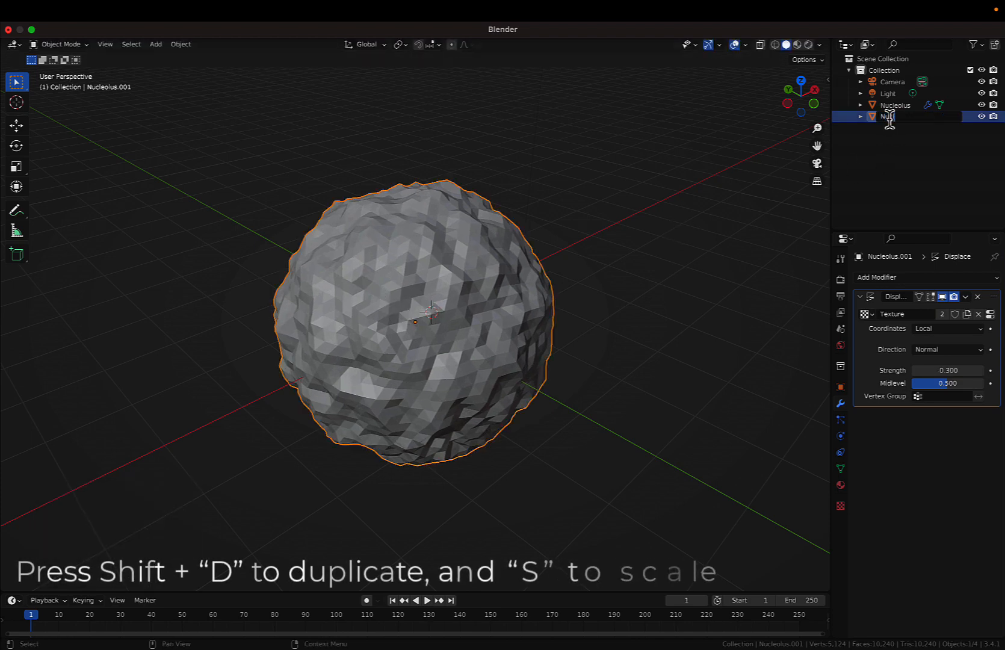
type("clear")
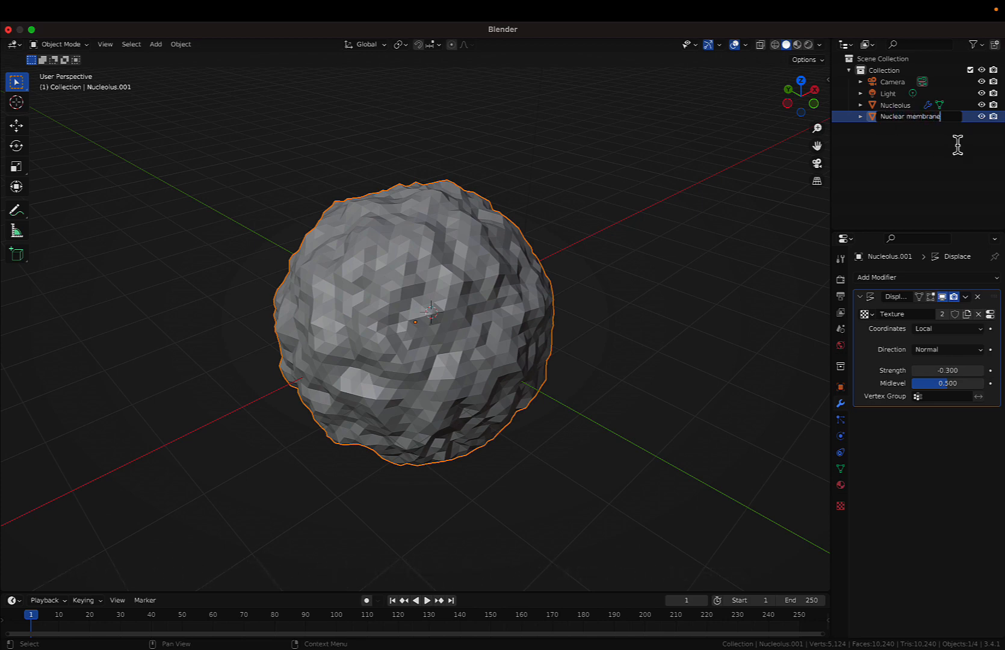
type(" membrane")
key("Return")
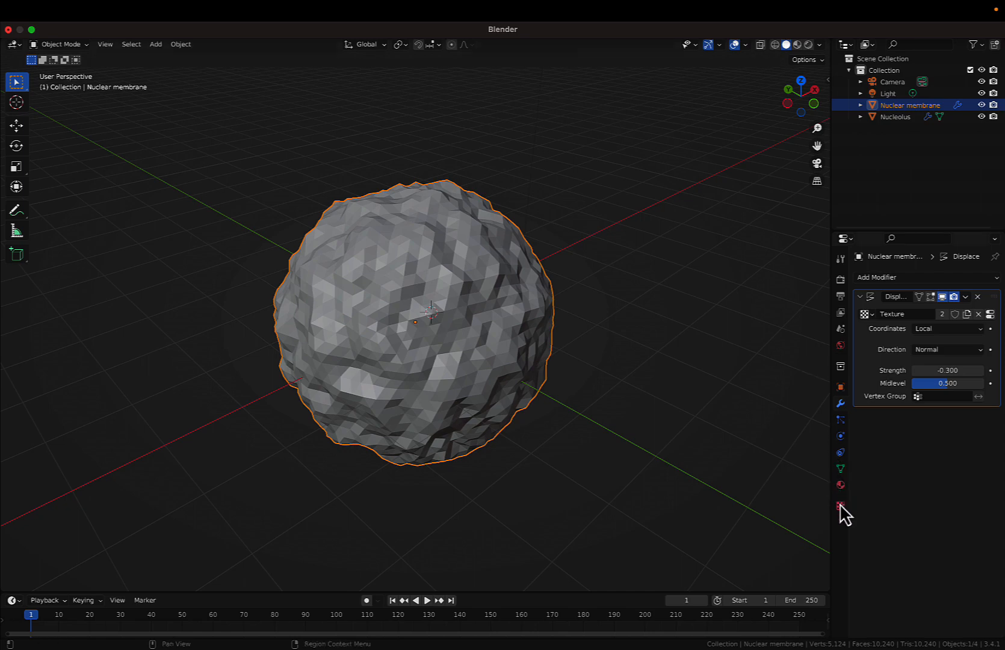
Enable Screen Space Reflections with Refraction in the Eevee render settings.
left_click(840, 280)
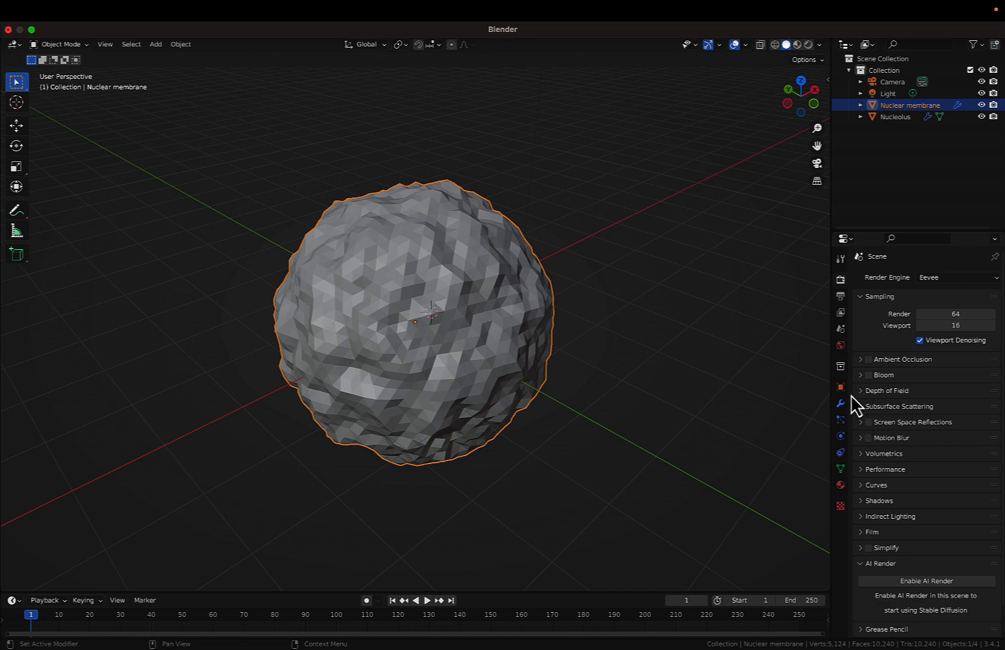
left_click(862, 422)
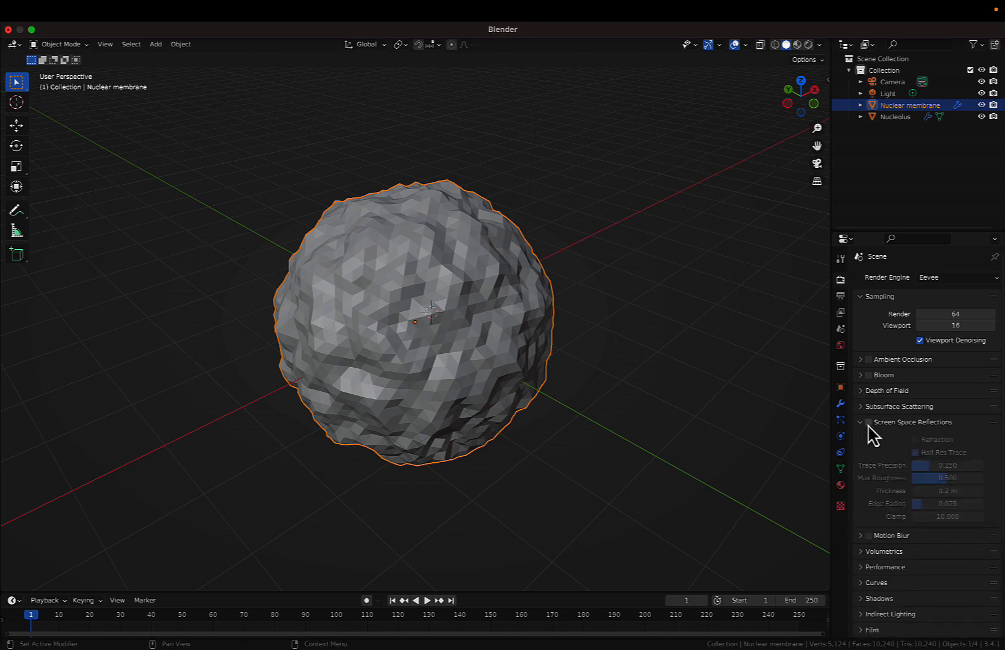
left_click(868, 422)
left_click(915, 439)
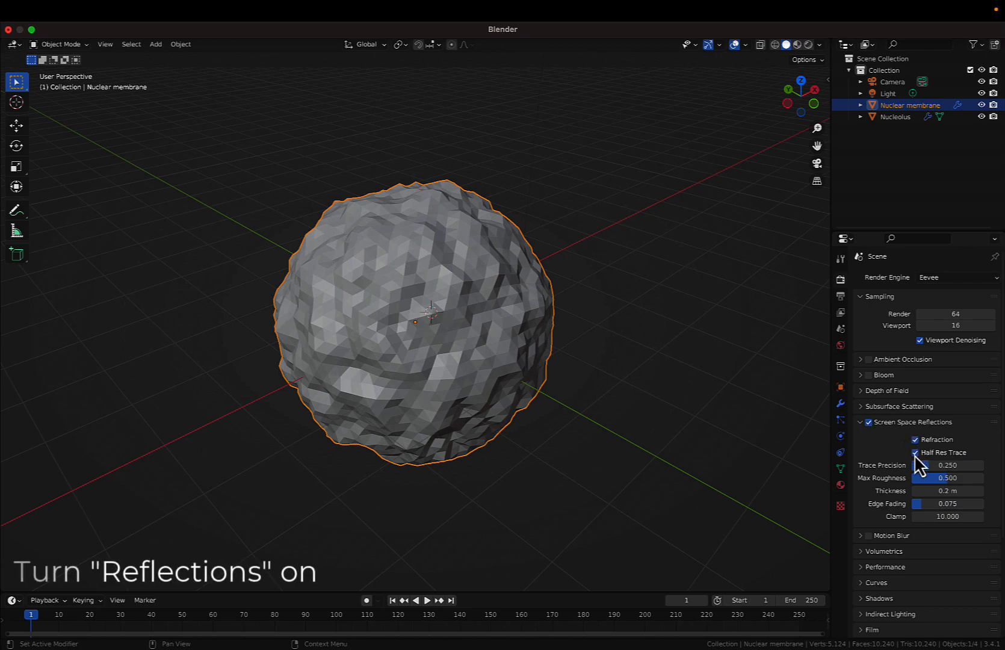
Enable High Bit Depth for the scene's Eevee shadows.
scroll(886, 475, "down", 5)
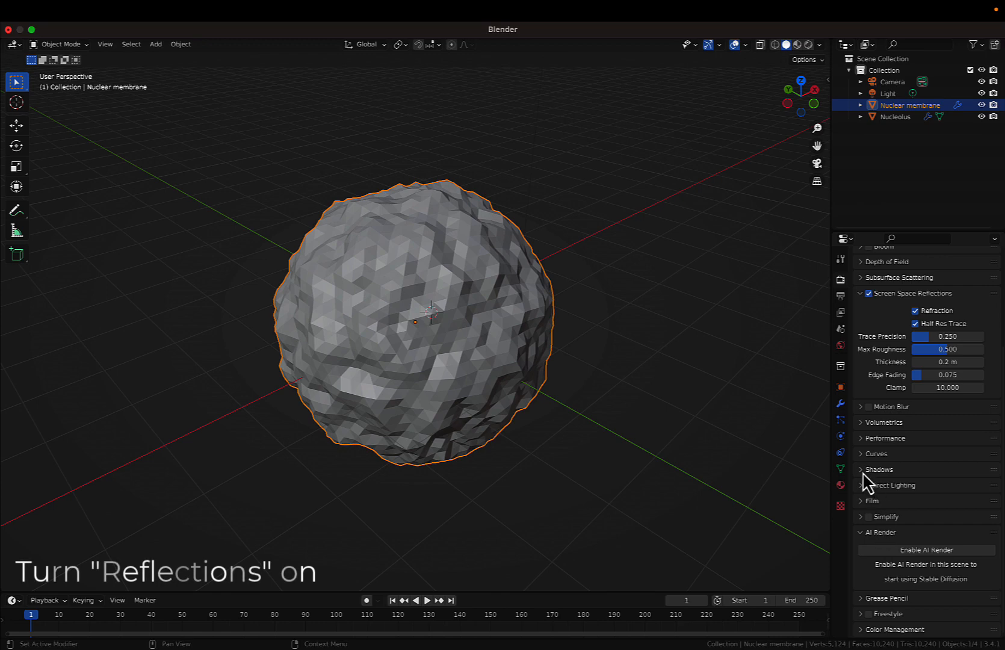
left_click(864, 470)
left_click(915, 513)
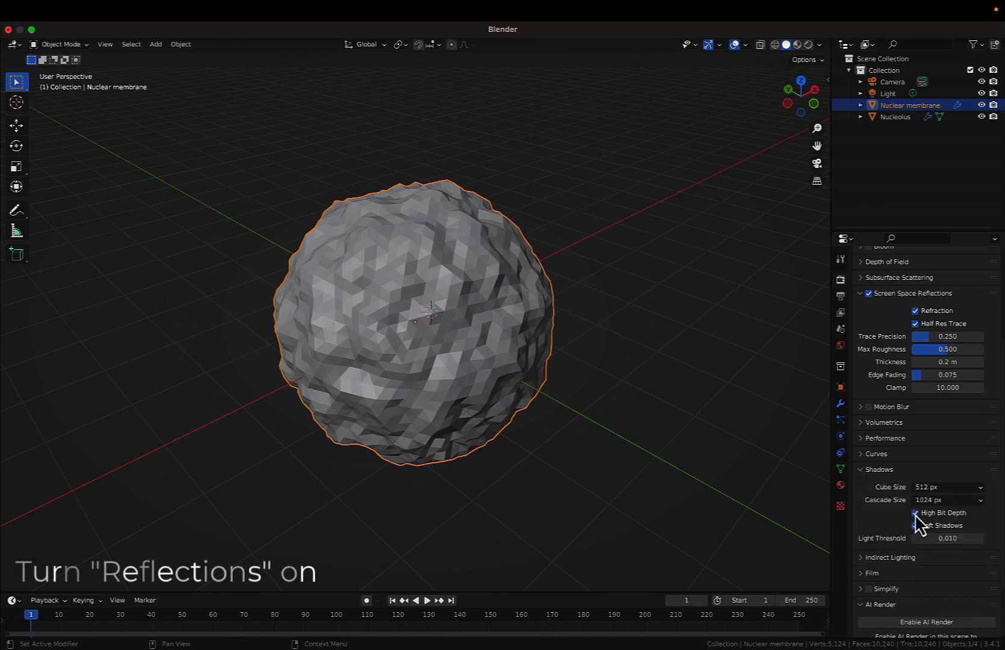
scroll(888, 526, "down", 2)
scroll(889, 526, "up", 6)
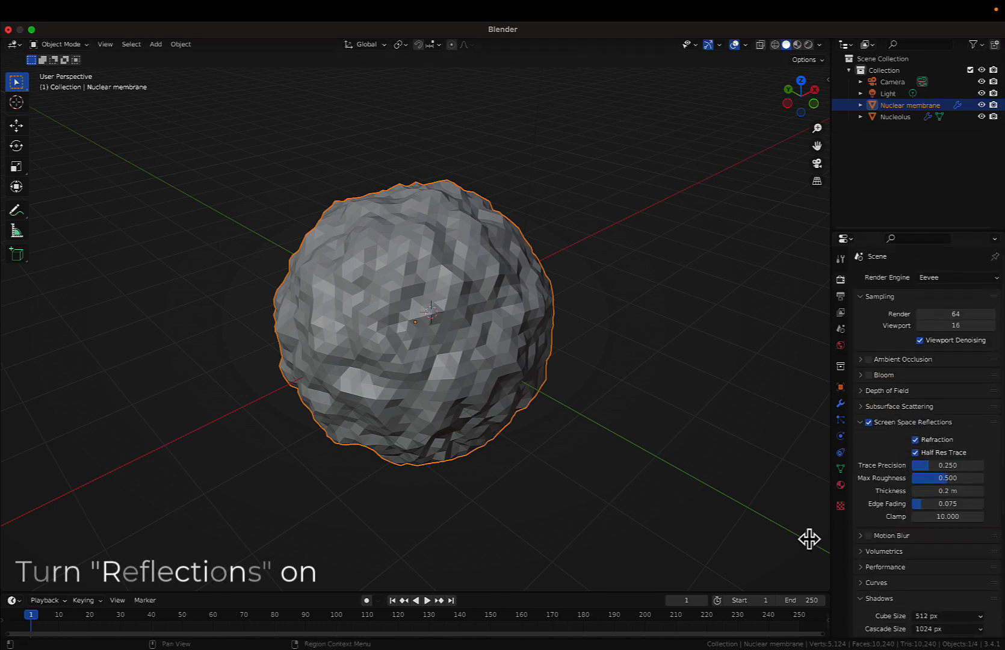
Enlarge the timeline area and change it into a Shader Editor.
left_click_drag(582, 593, 568, 468)
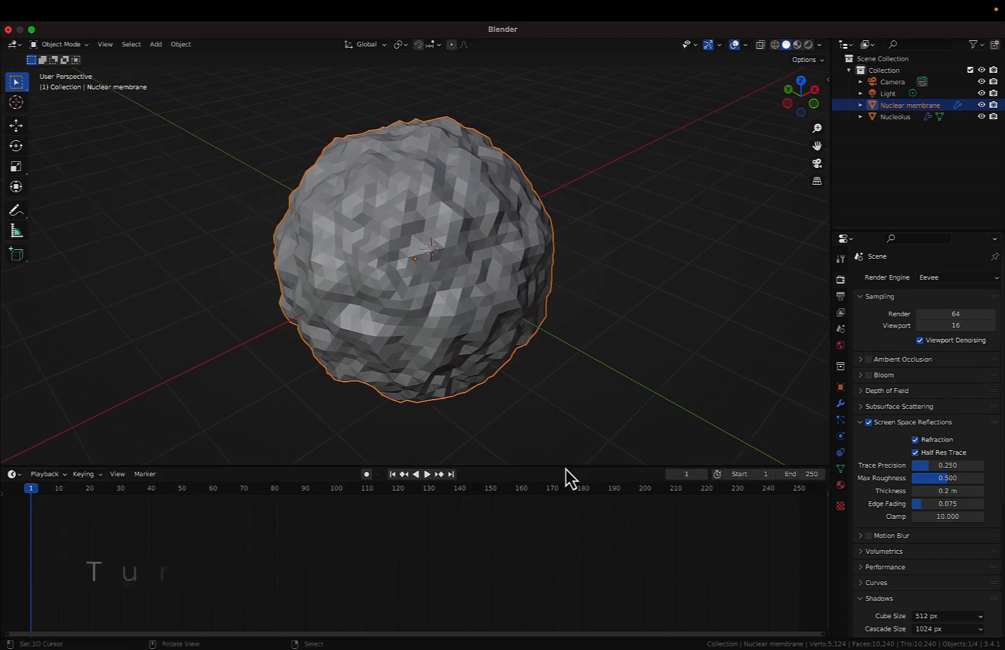
left_click(63, 475)
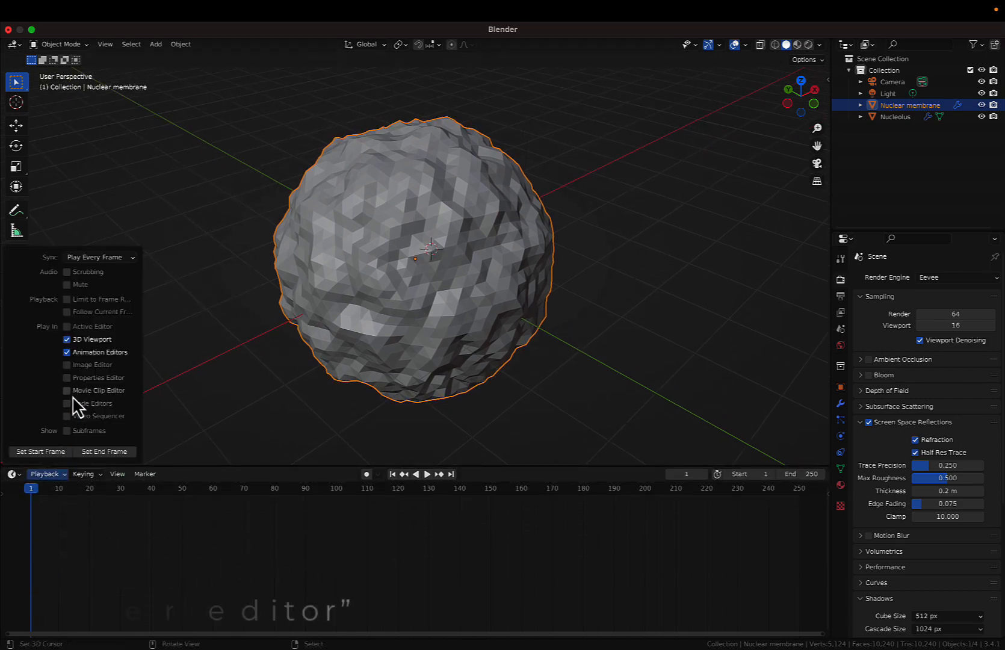
left_click(20, 476)
left_click(20, 475)
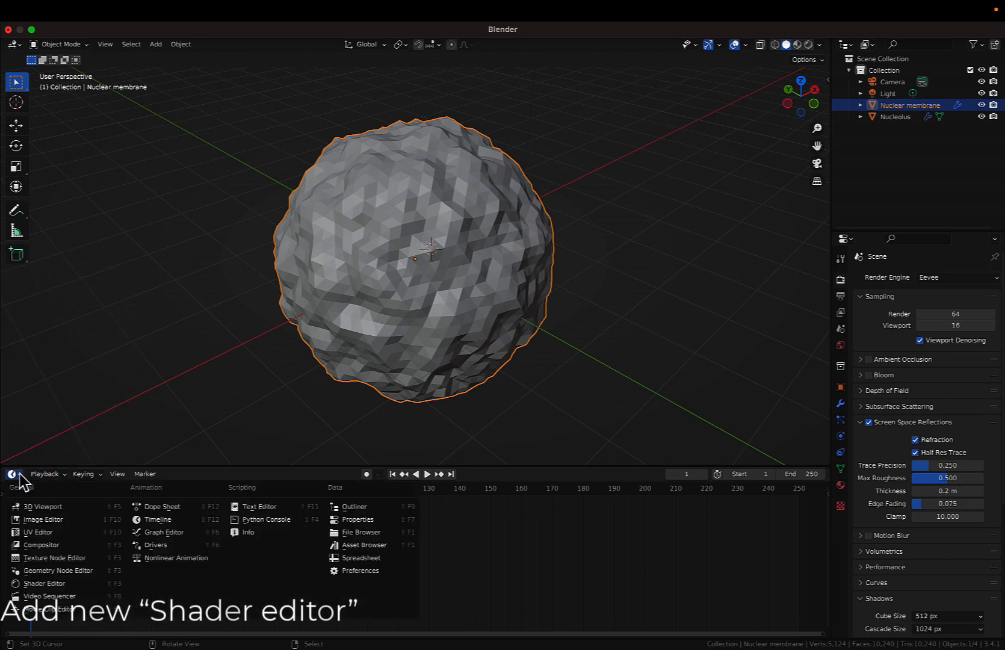
left_click(60, 583)
left_click_drag(263, 468, 267, 404)
Create a new material for the Nuclear membrane and display the viewport in Rendered shading.
left_click(430, 415)
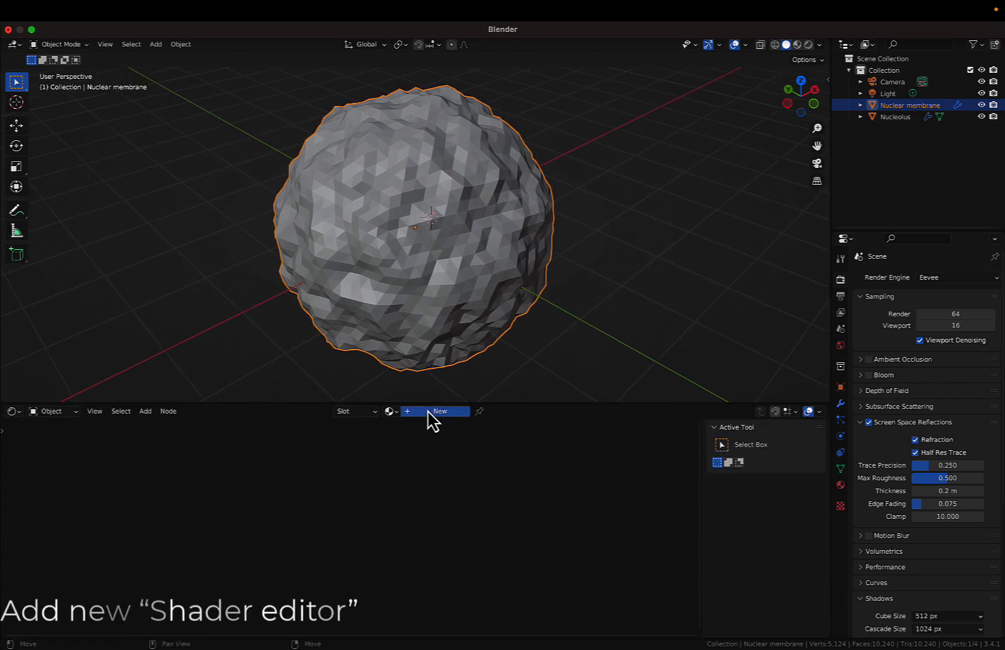
scroll(326, 546, "up", 8)
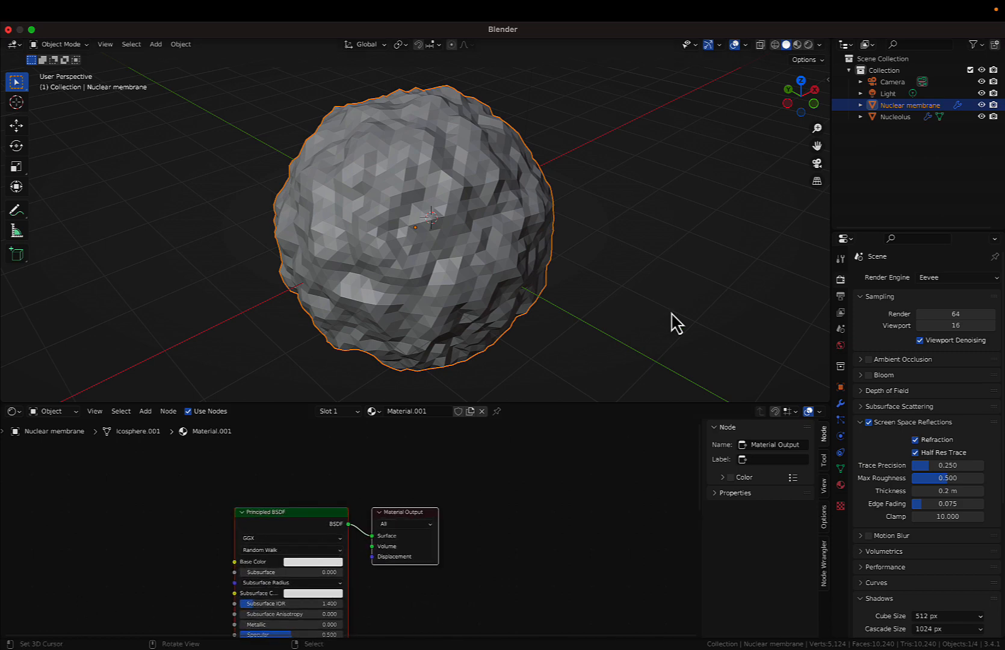
left_click(809, 45)
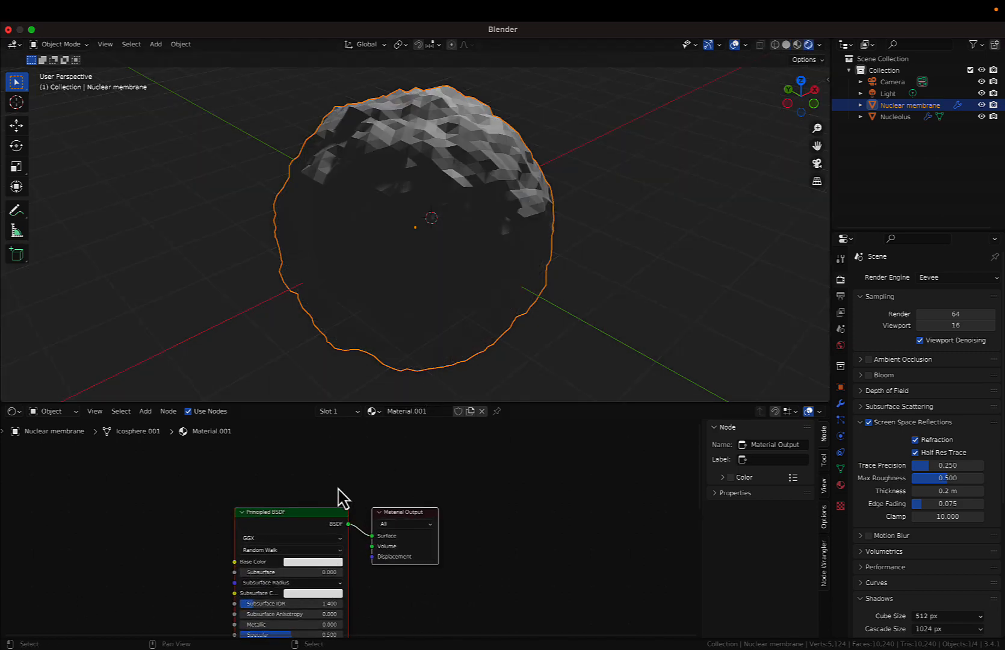
Set the membrane material's Principled BSDF Roughness to about 0.109 and its Transmission to 1.000.
scroll(337, 569, "down", 5)
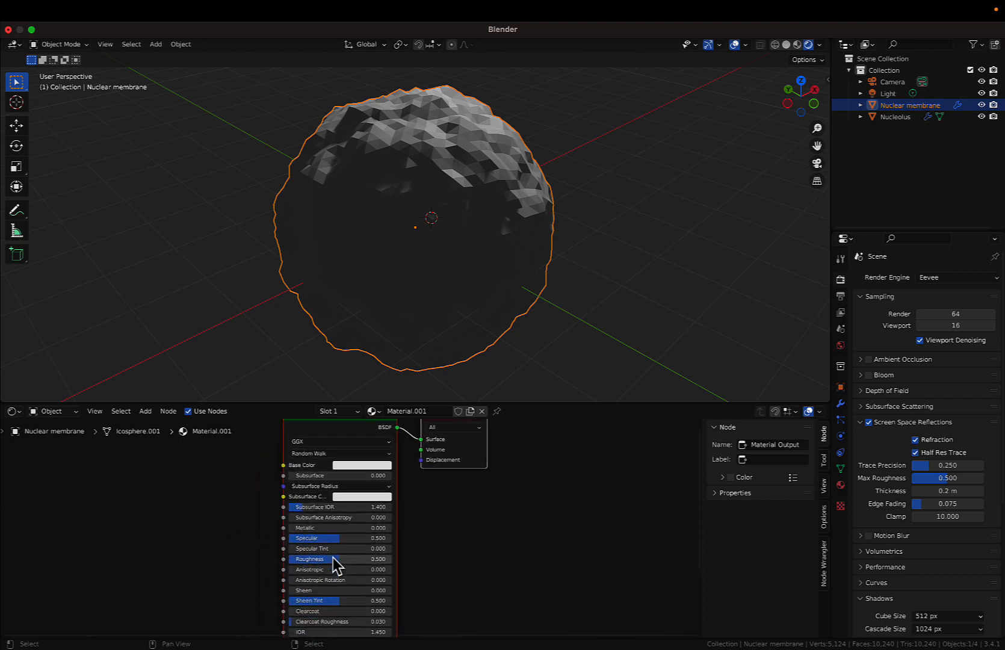
left_click_drag(332, 546, 310, 547)
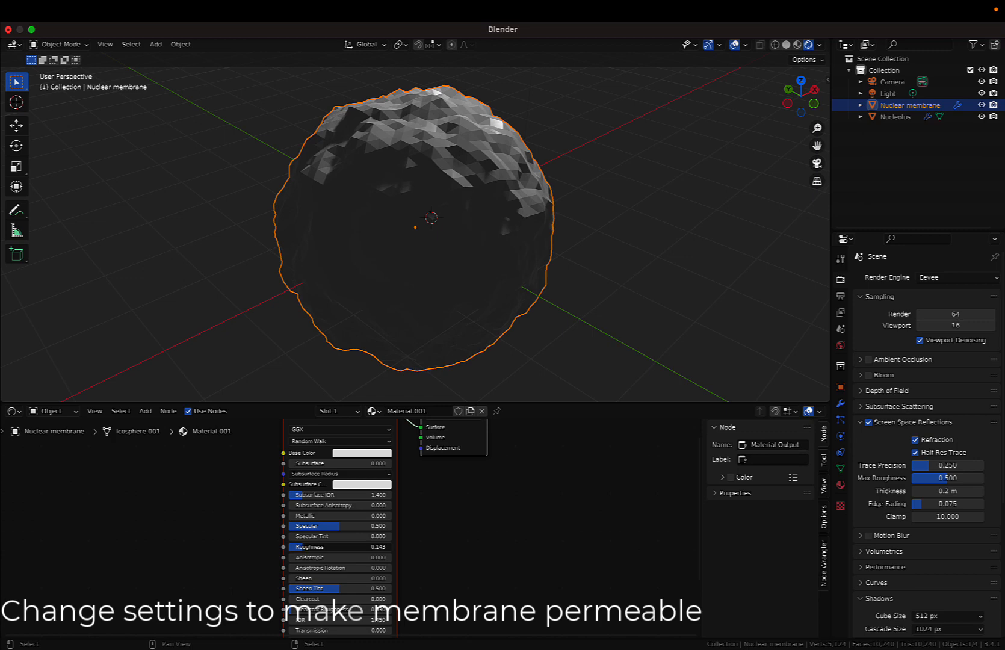
left_click_drag(310, 546, 302, 547)
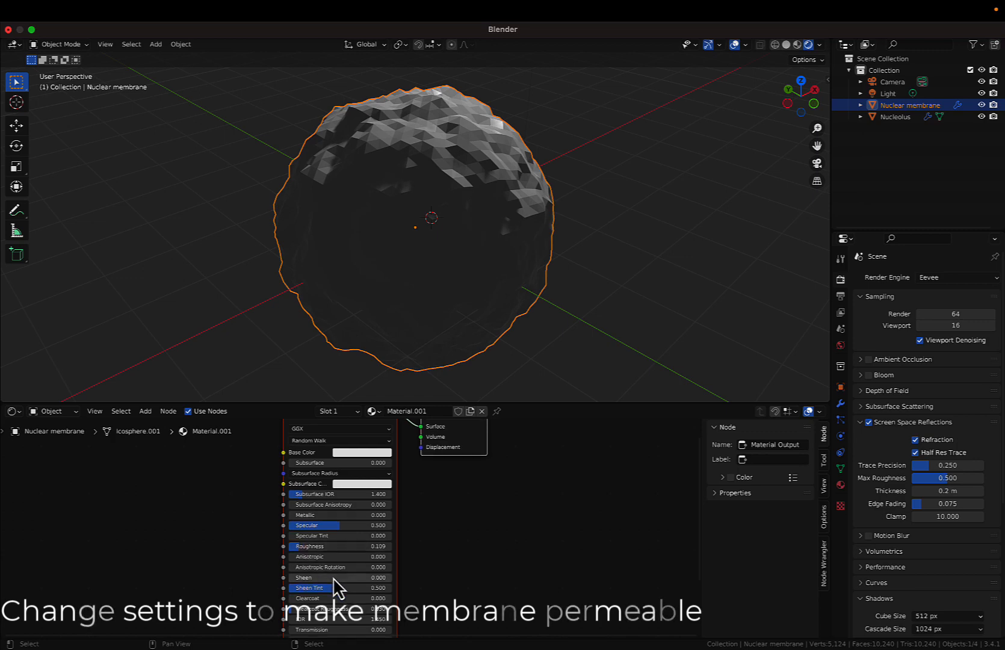
scroll(336, 587, "down", 4)
scroll(333, 576, "down", 1)
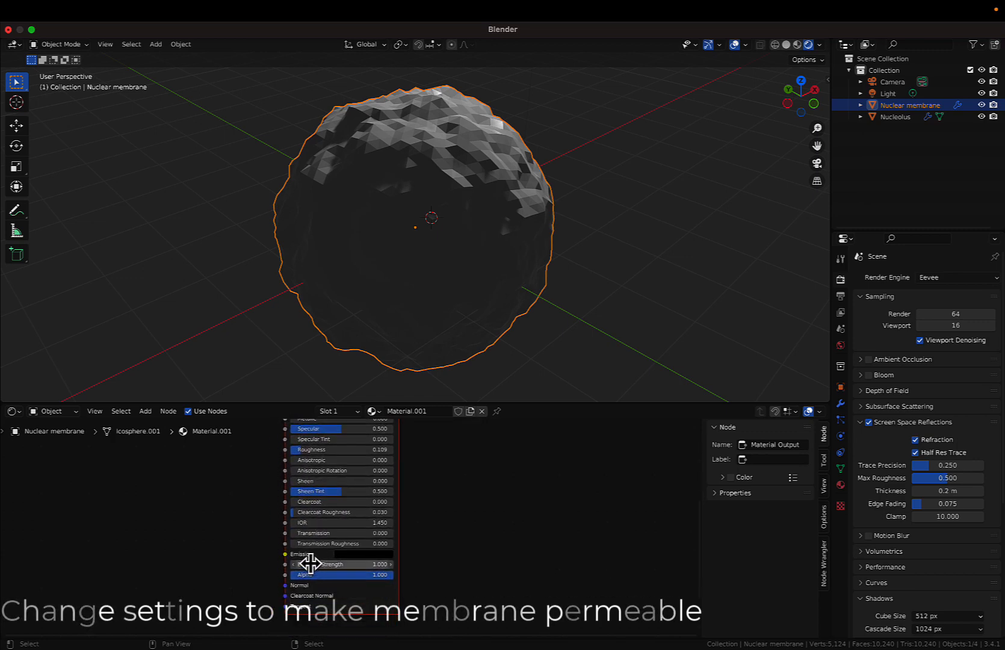
left_click_drag(310, 535, 397, 545)
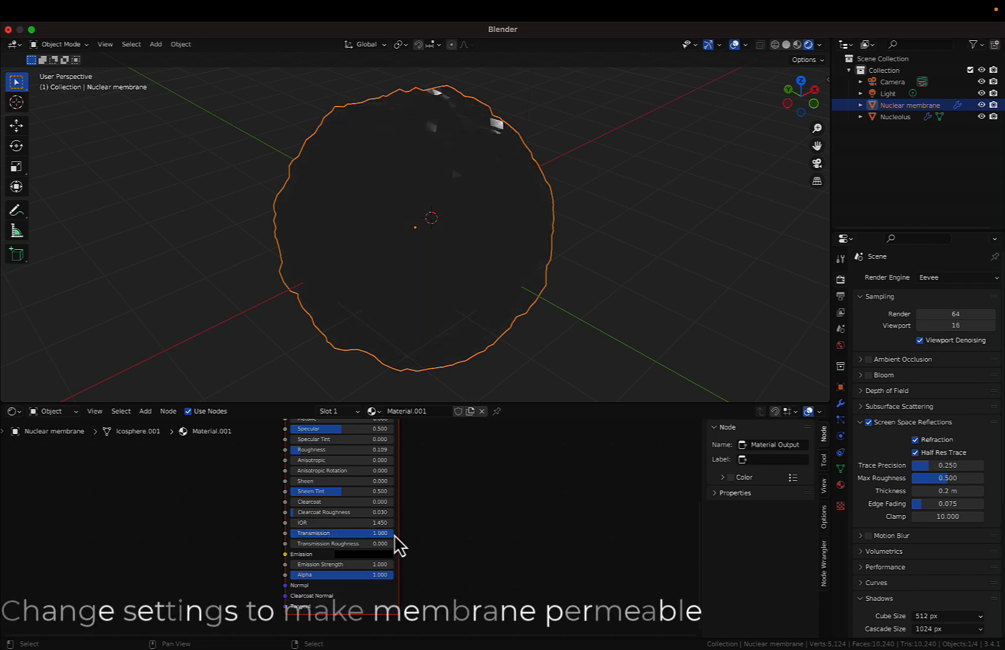
Enable Screen Space Refraction for the membrane material and set its Blend Mode to Alpha Clip.
left_click(842, 507)
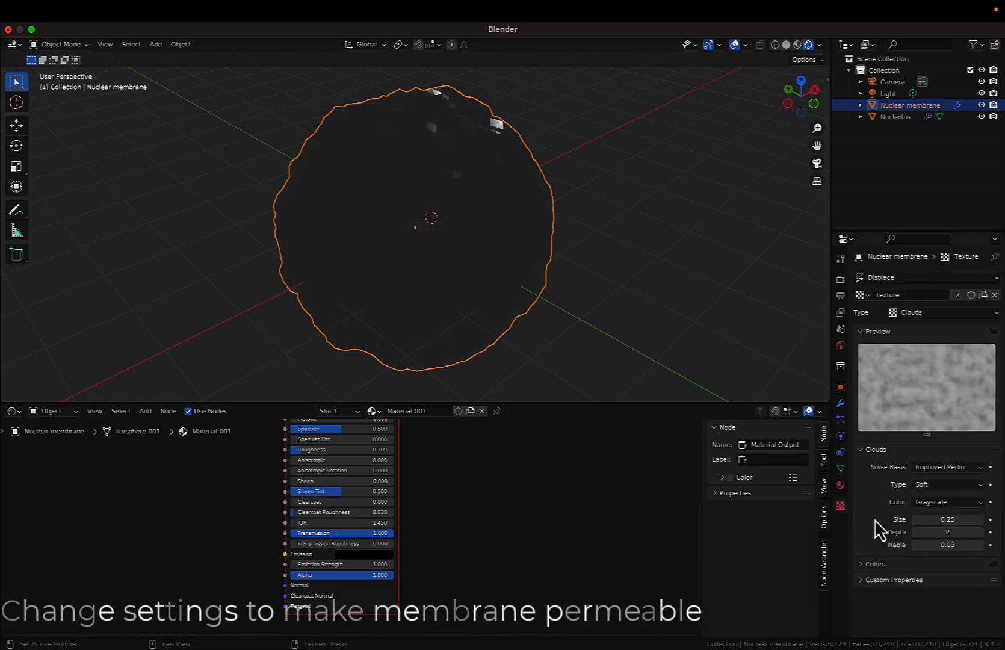
left_click(855, 492)
scroll(891, 530, "down", 10)
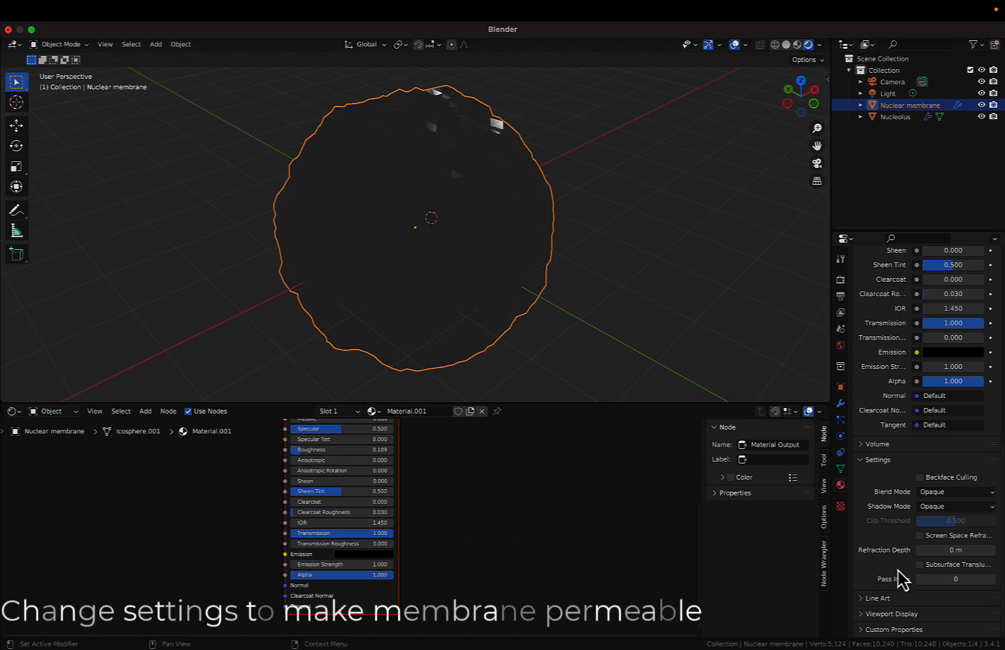
scroll(880, 459, "up", 1)
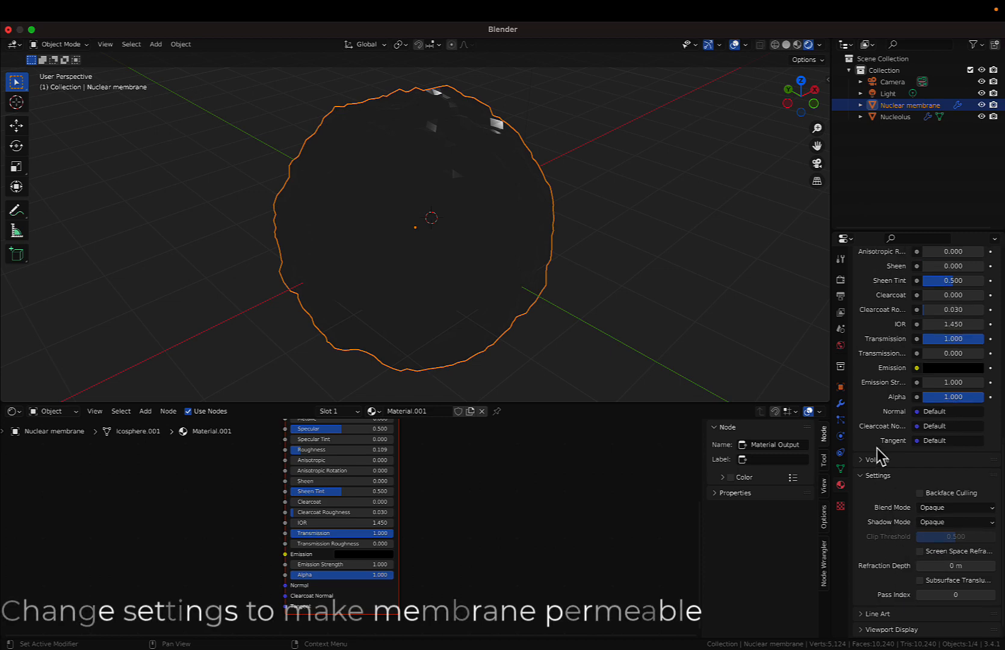
left_click(920, 551)
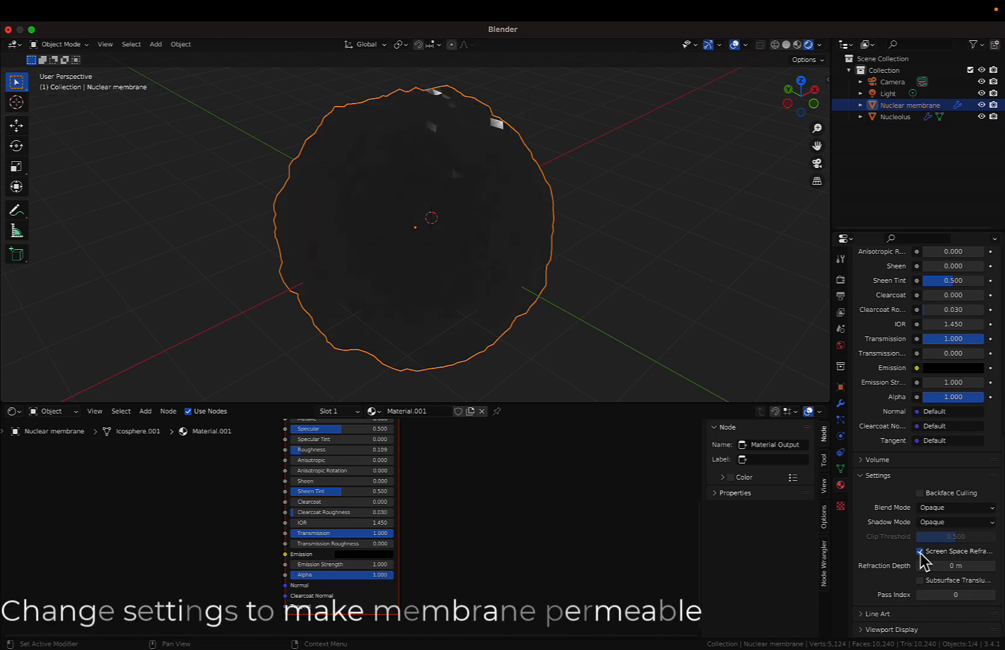
left_click(937, 509)
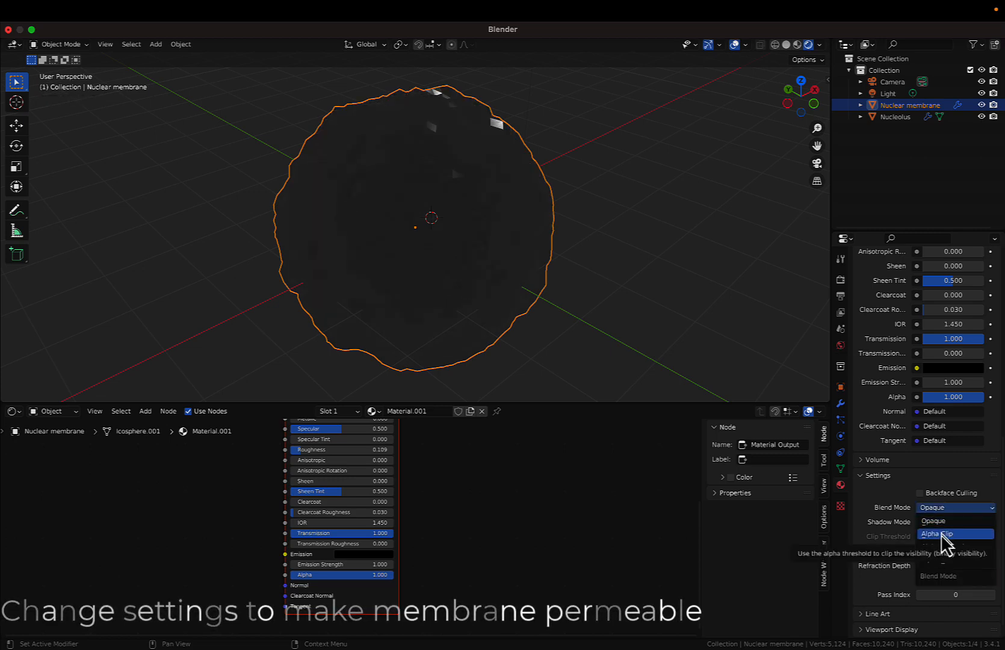
left_click(946, 535)
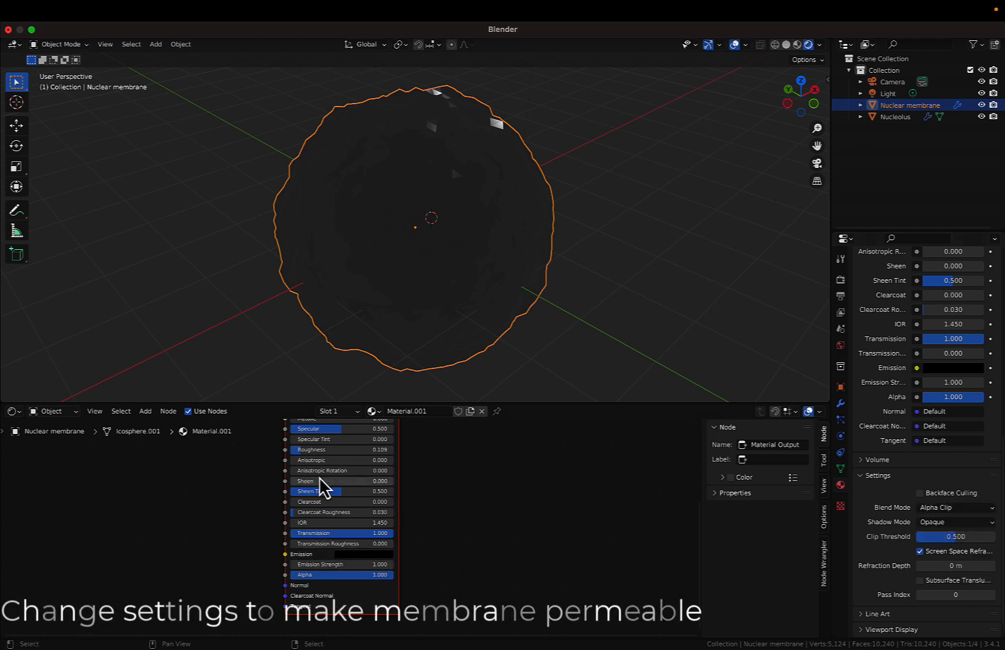
Set the membrane material's IOR to 0.650.
scroll(321, 485, "up", 3)
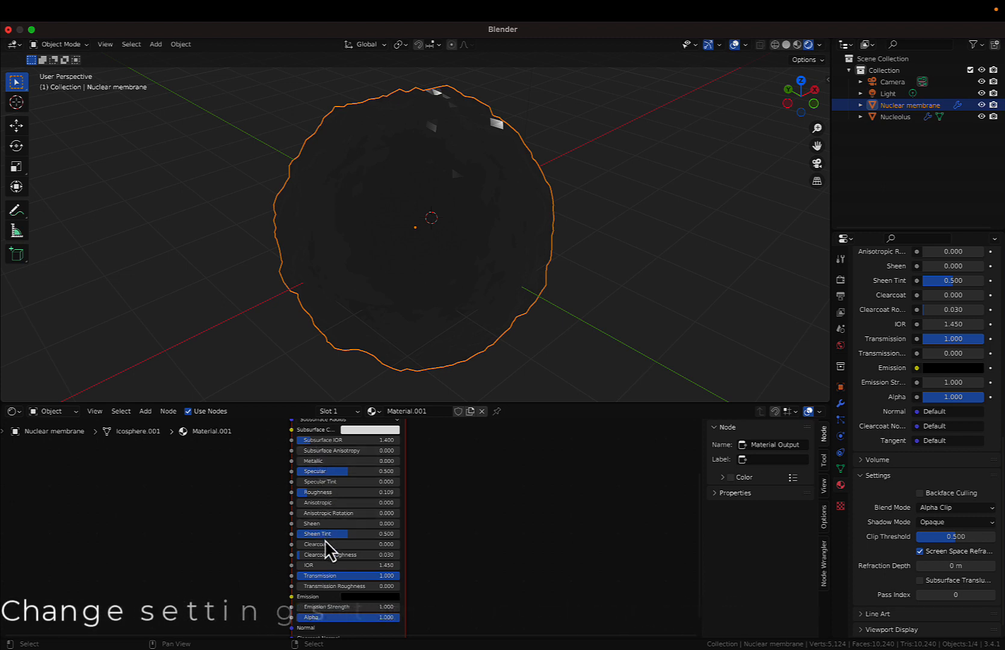
scroll(325, 545, "up", 3)
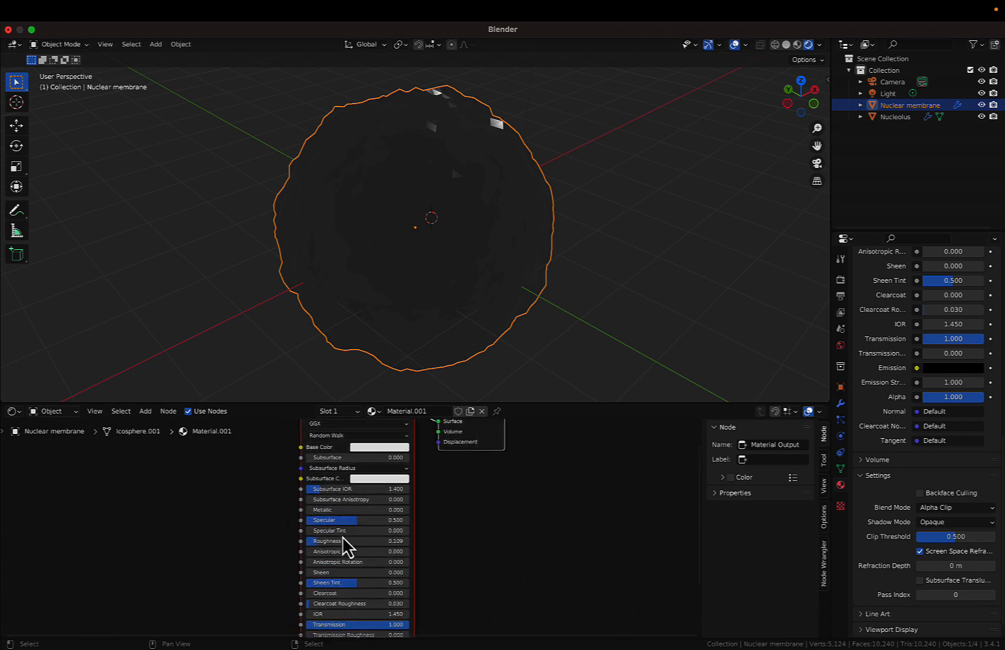
scroll(342, 544, "down", 3)
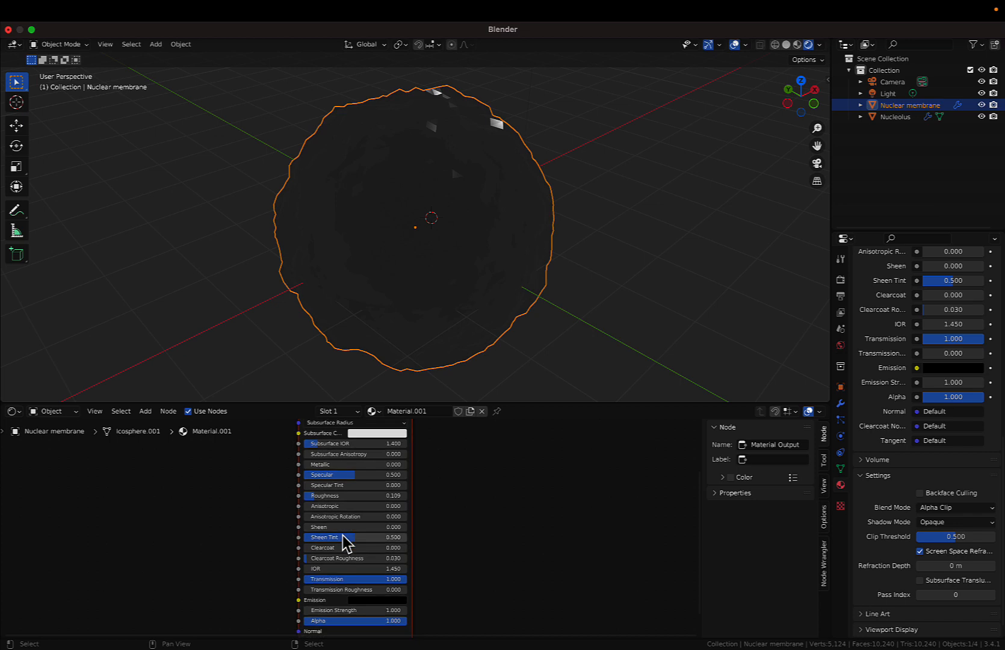
mouse_move(355, 568)
left_mouse_down()
mouse_move(325, 568)
mouse_move(367, 568)
mouse_move(349, 568)
left_mouse_up()
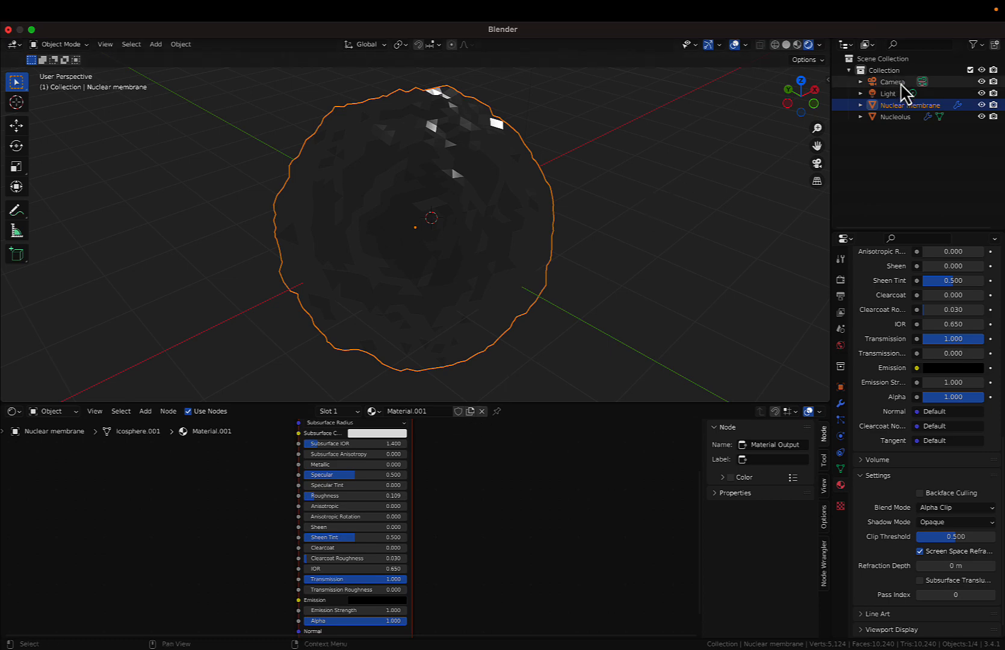
Give the Nucleolus a new material with a bright red Base Color and a Roughness of about 0.193.
left_click(898, 118)
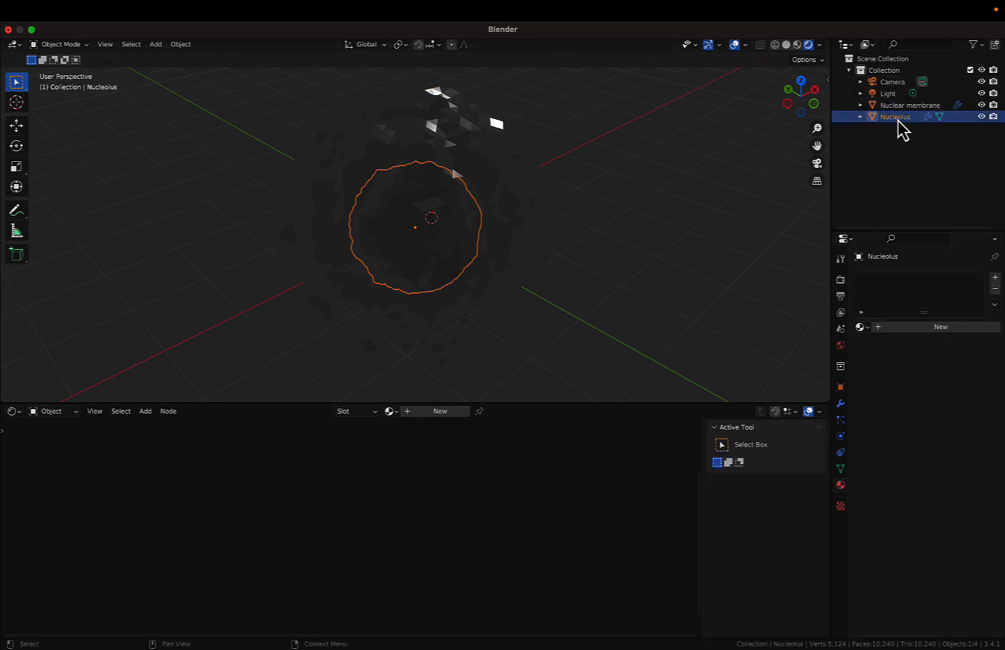
left_click(422, 415)
scroll(359, 483, "up", 2)
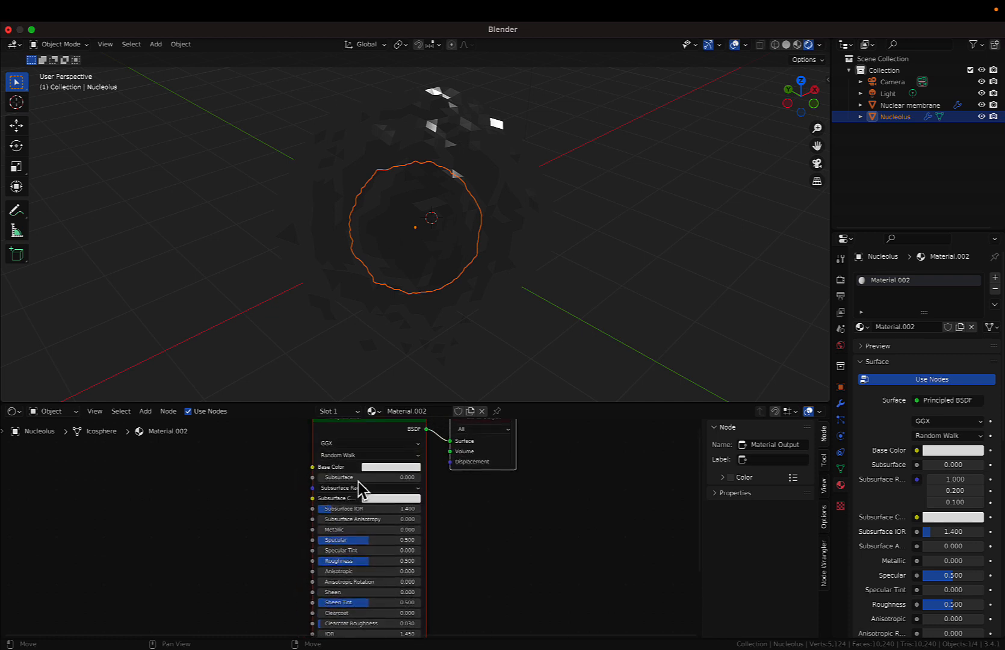
left_click(378, 467)
left_click(403, 397)
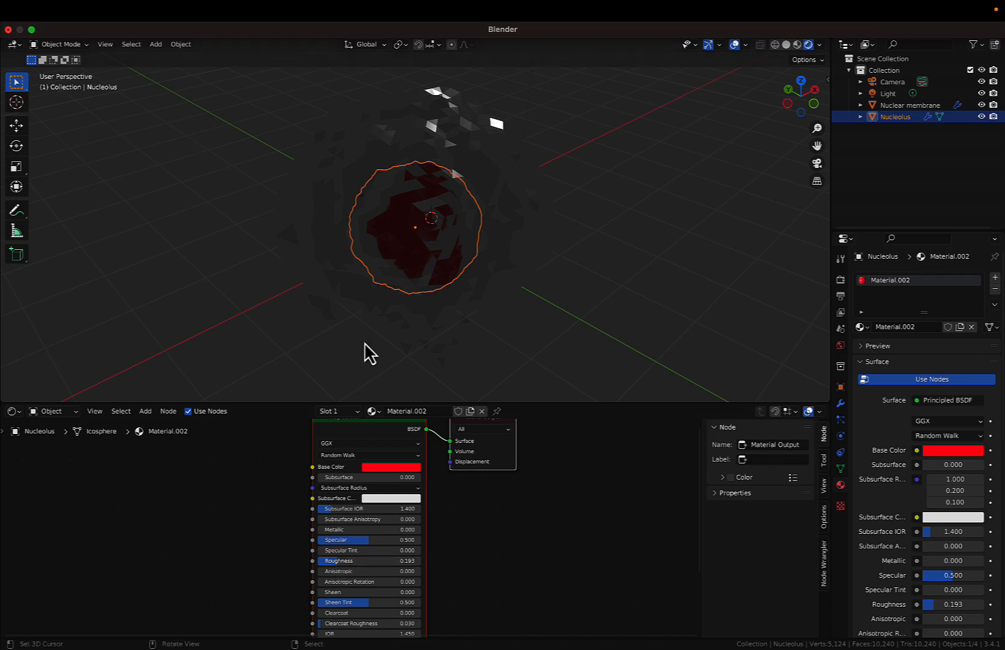
Select the Nuclear membrane again and raise its material's IOR to 0.950.
left_click(325, 200)
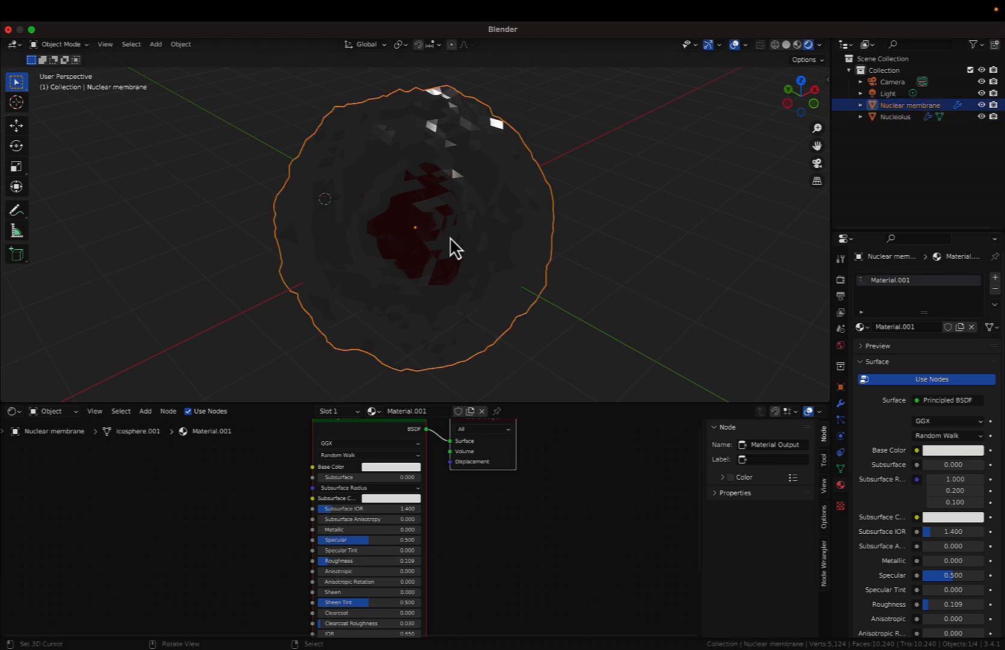
scroll(402, 240, "left", 5)
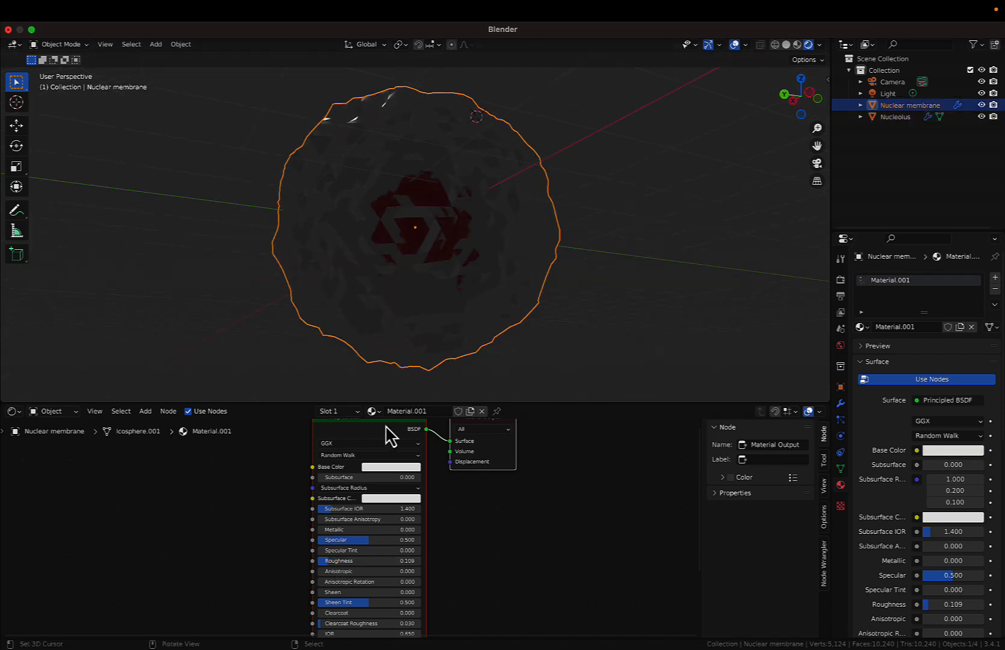
scroll(341, 545, "down", 5)
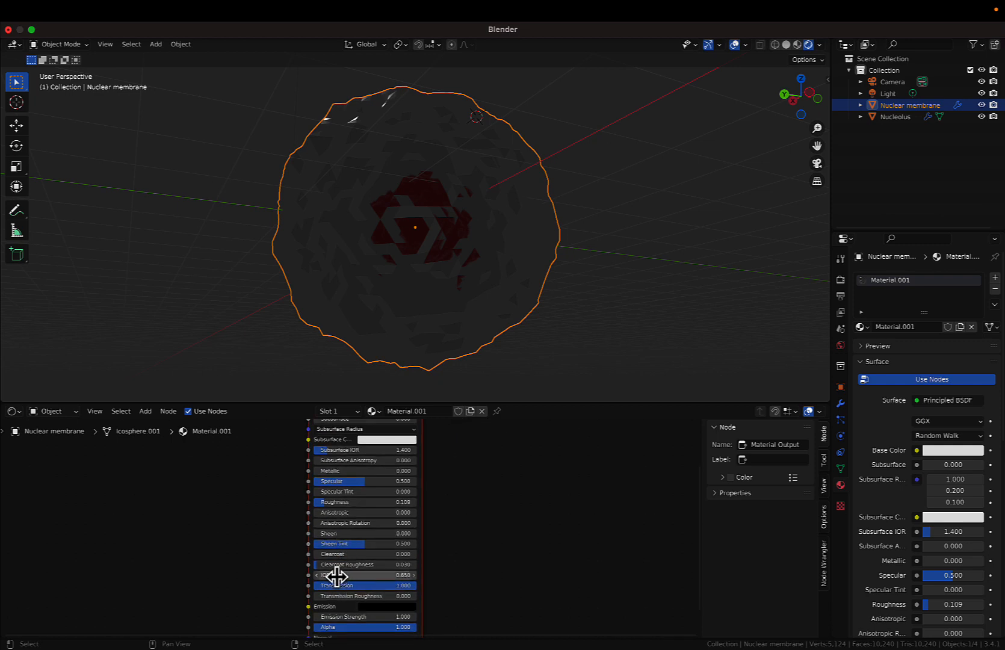
left_click_drag(337, 576, 414, 578)
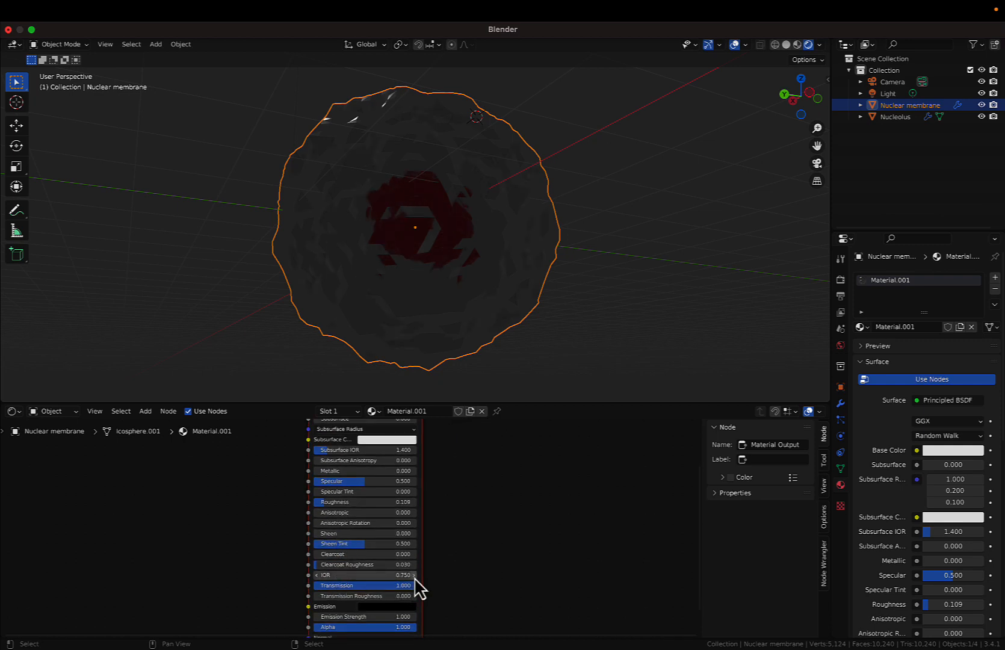
left_click(414, 576)
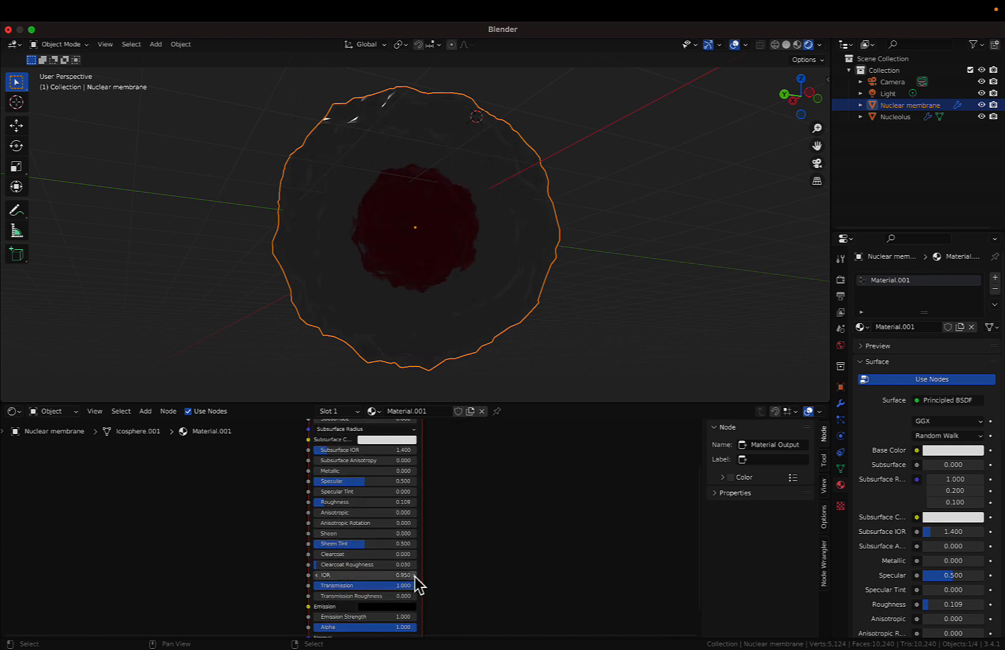
Try an IOR of 1.050 on the membrane material, return it to 0.950 and inspect the refraction from another angle.
left_click(415, 576)
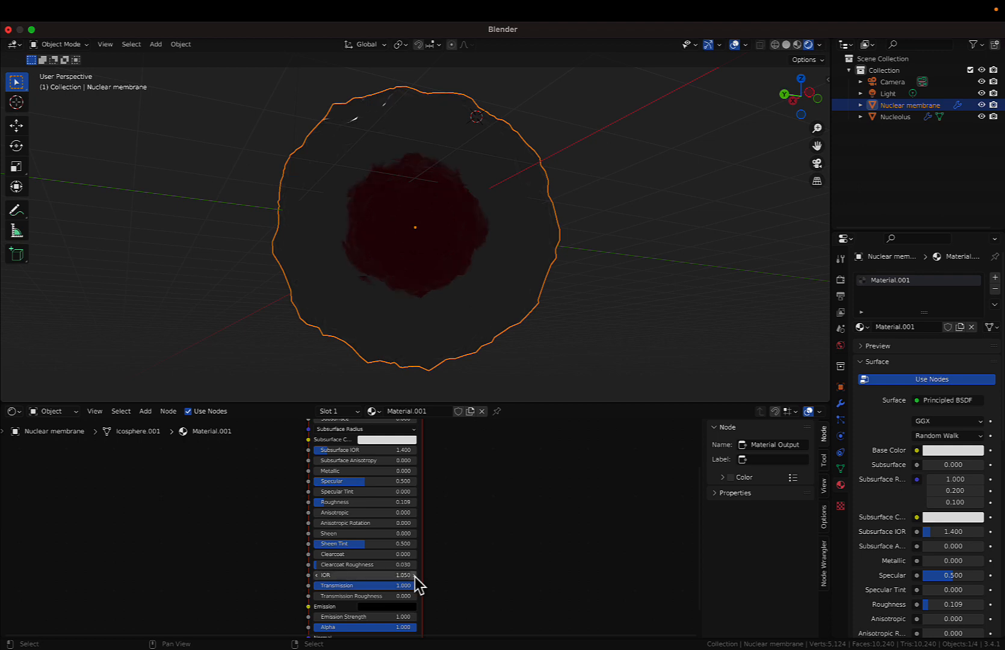
left_click(317, 576)
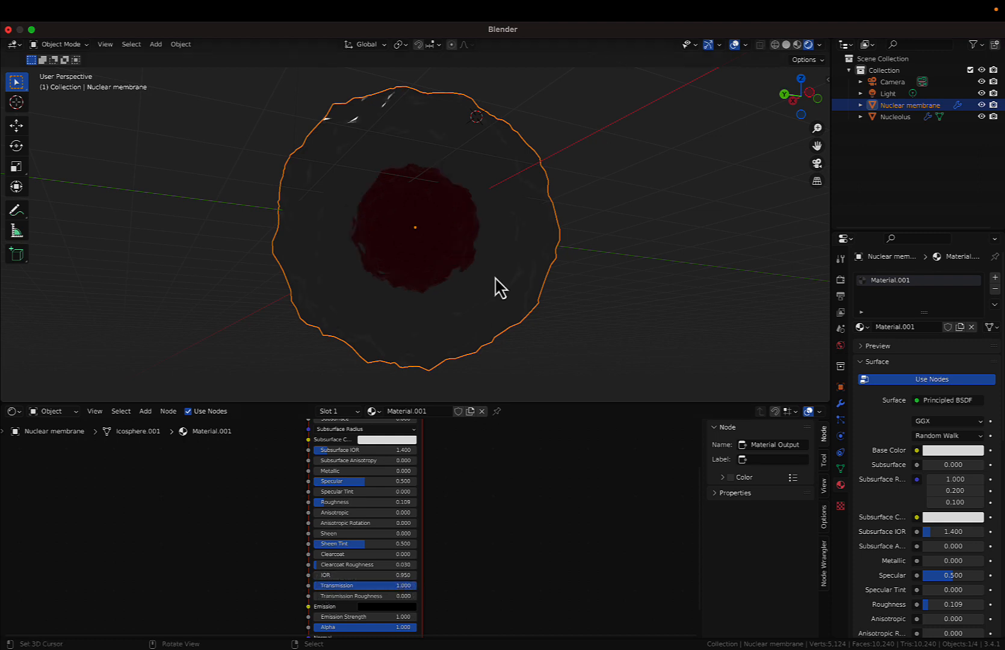
middle_click_drag(496, 288, 489, 265)
scroll(489, 257, "left", 10)
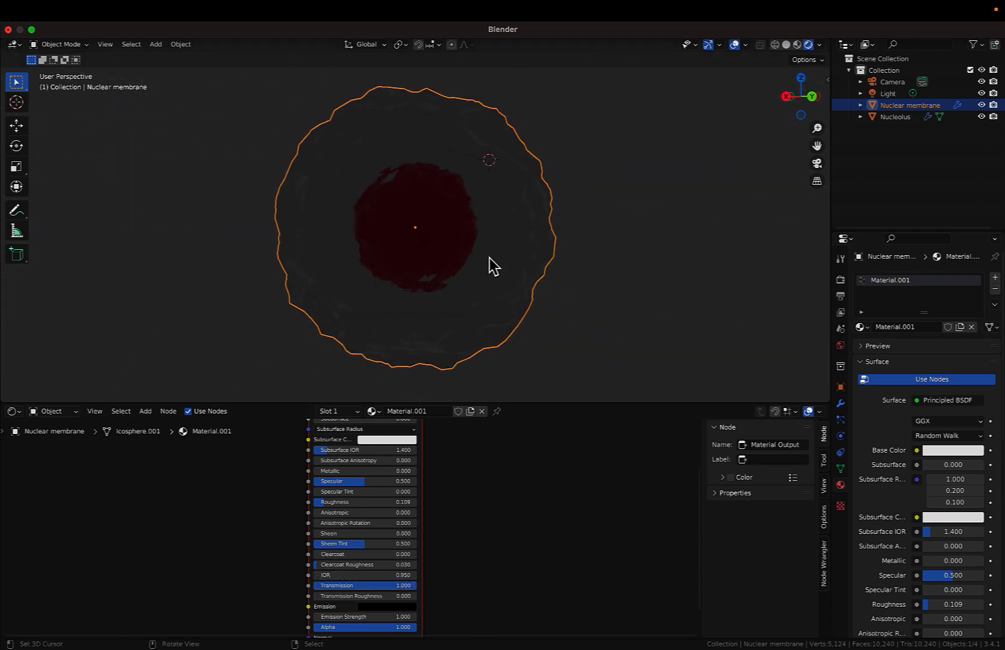
scroll(475, 484, "up", 5)
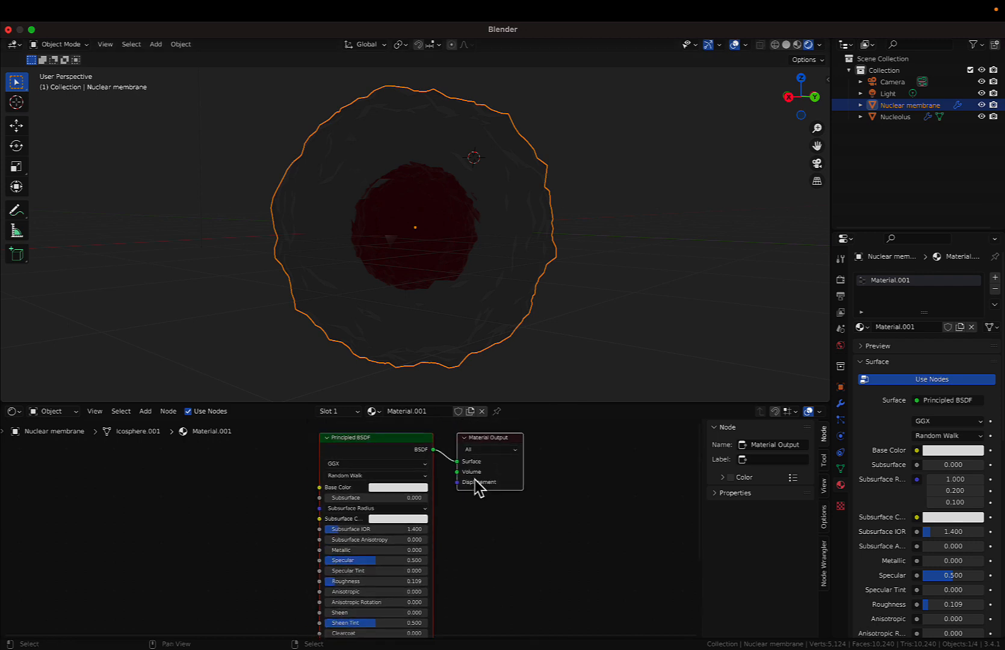
scroll(476, 486, "up", 2)
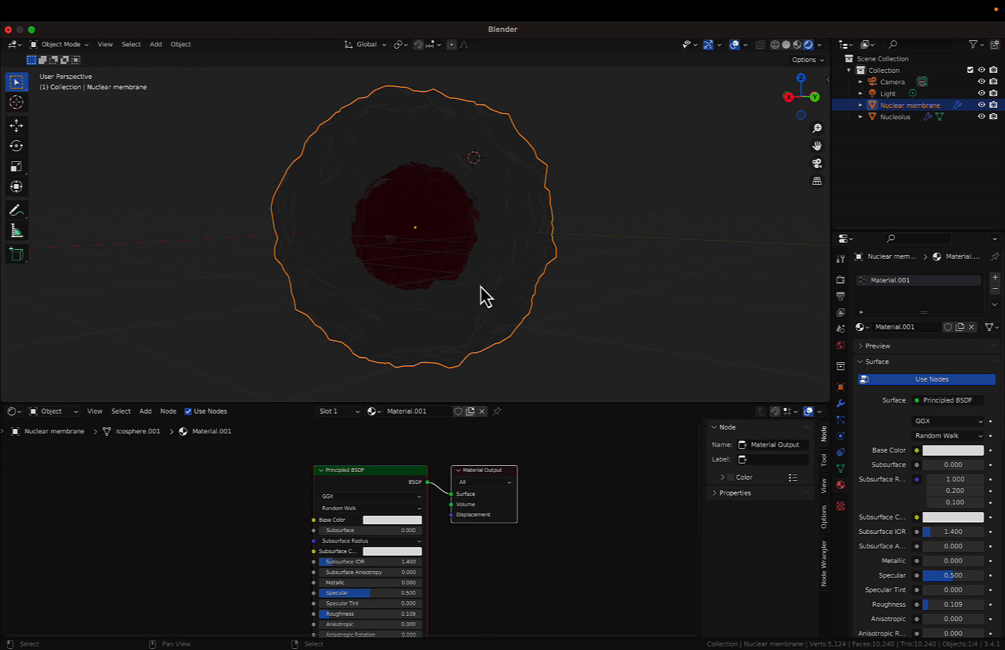
Select the Nucleolus inside the membrane and show its material nodes.
right_click(411, 241, "shift")
right_click(415, 202, "shift")
left_click(415, 201)
left_click(414, 202)
left_click(415, 202)
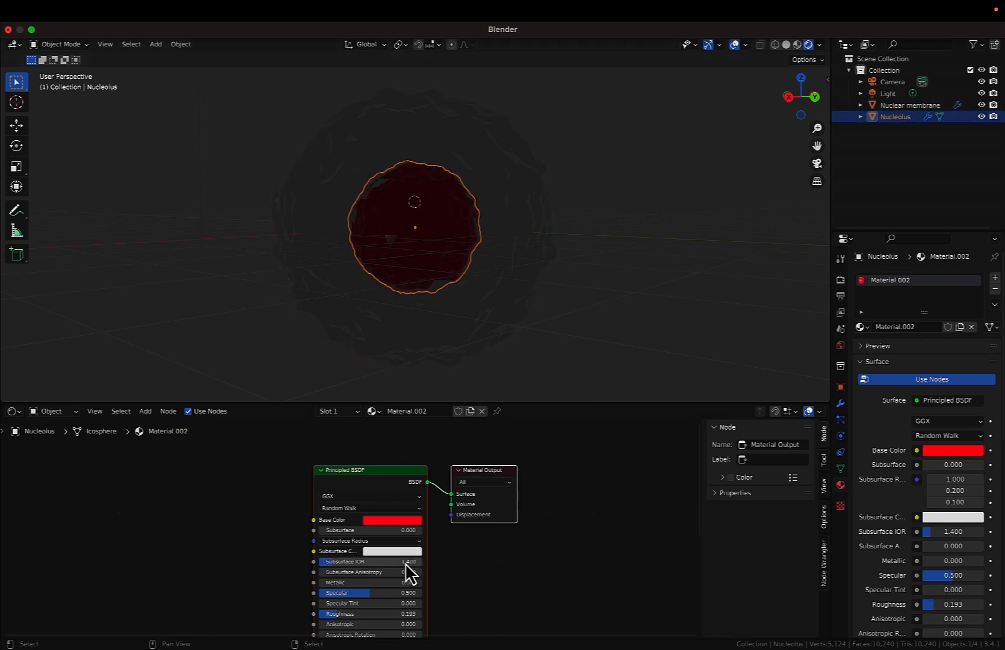
scroll(410, 569, "down", 3)
scroll(406, 562, "up", 3)
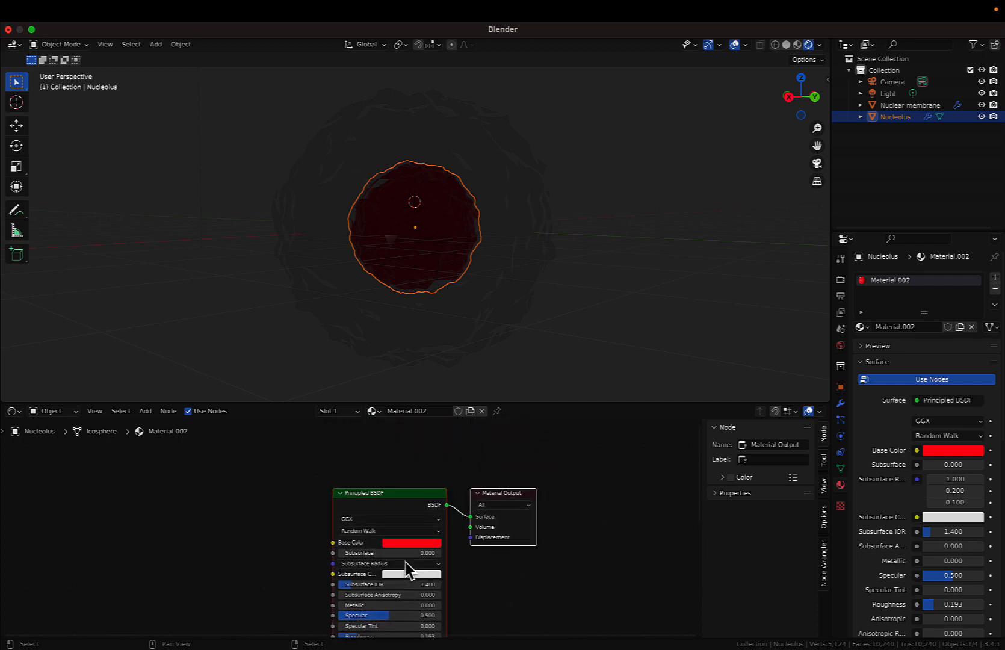
Switch the shader editor to the World nodes and add a Noise Texture node well to the left of the Background node.
left_click(67, 411)
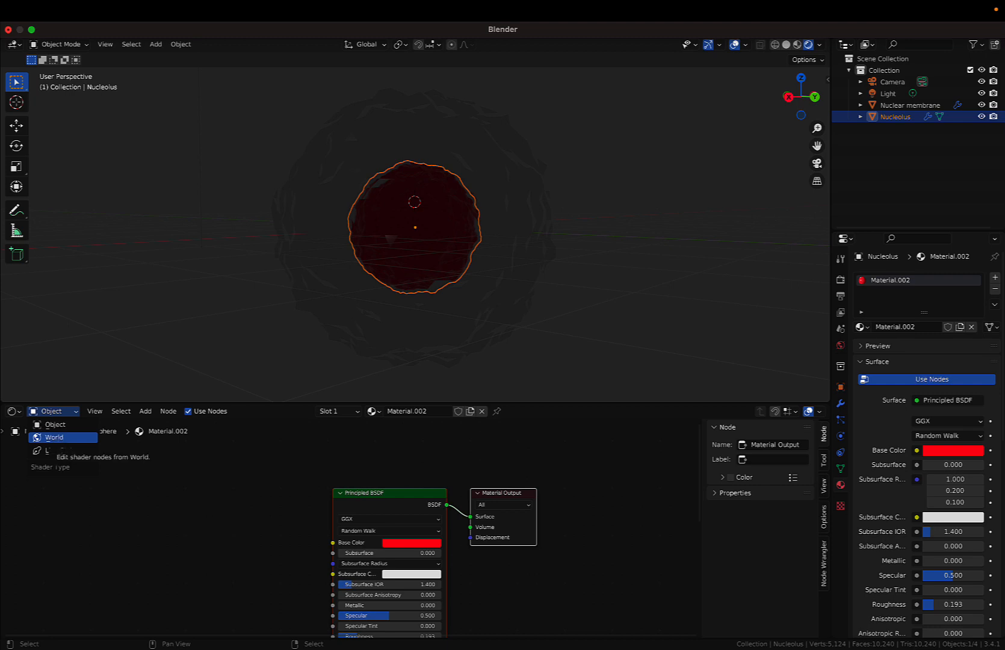
left_click(62, 438)
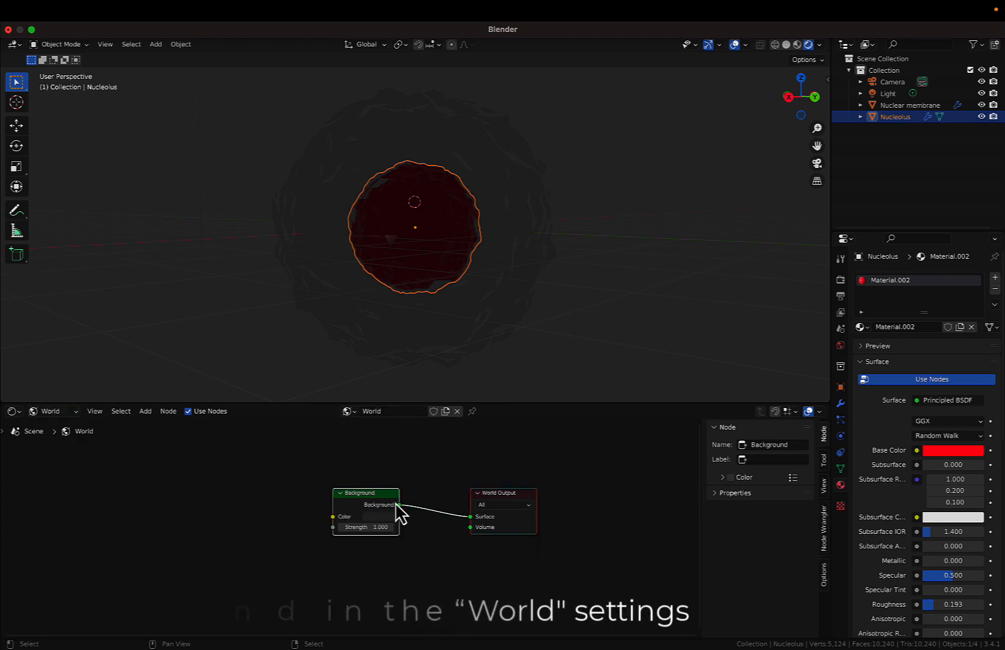
mouse_move(385, 498)
left_mouse_down()
mouse_move(365, 494)
mouse_move(385, 492)
left_mouse_up()
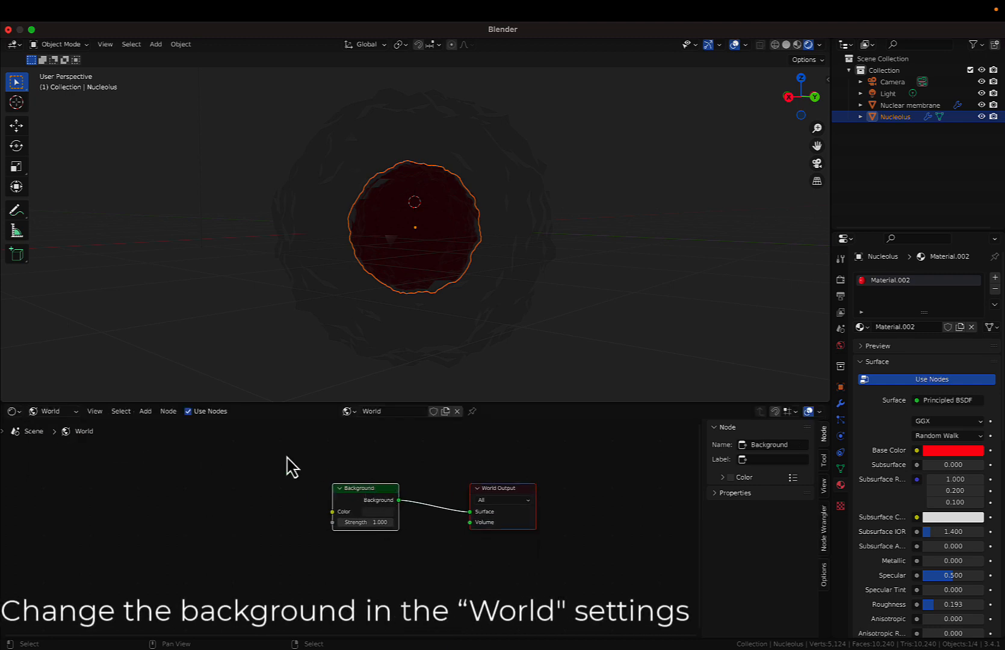
left_click(145, 411)
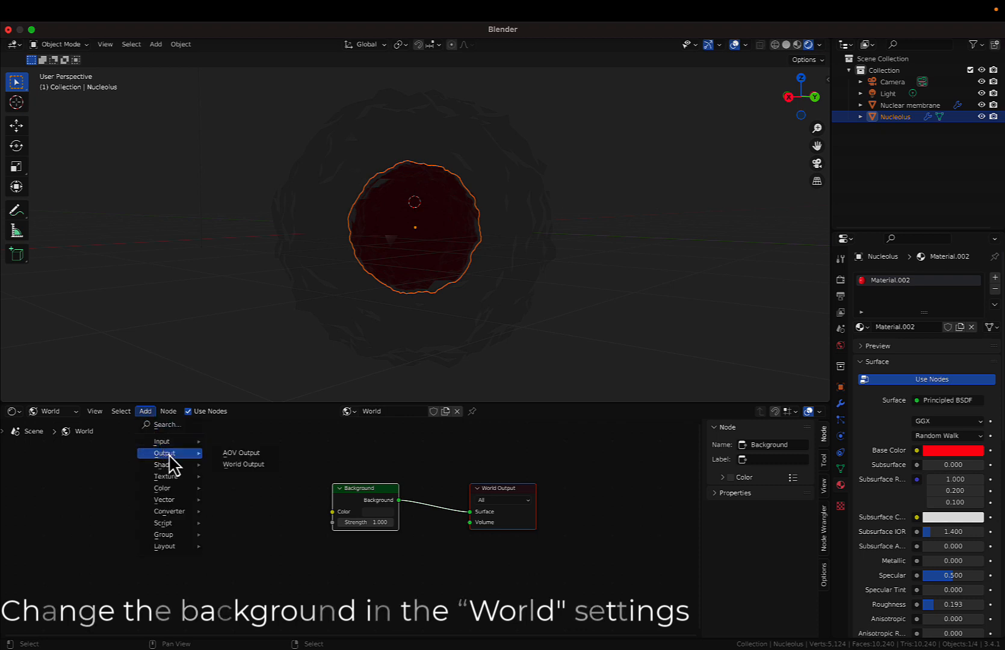
mouse_move(175, 476)
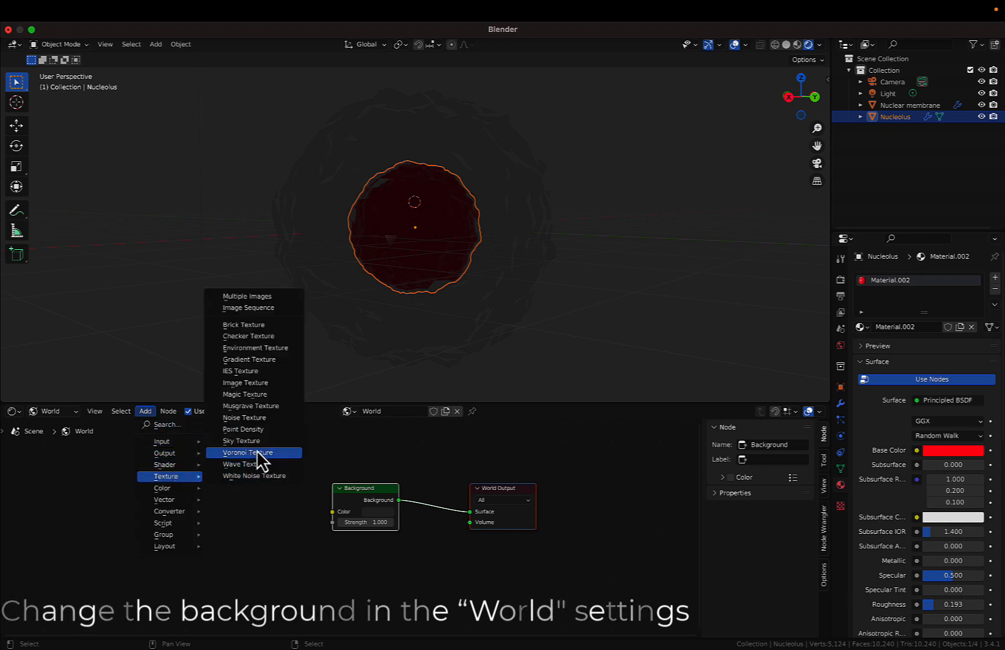
left_click(242, 422)
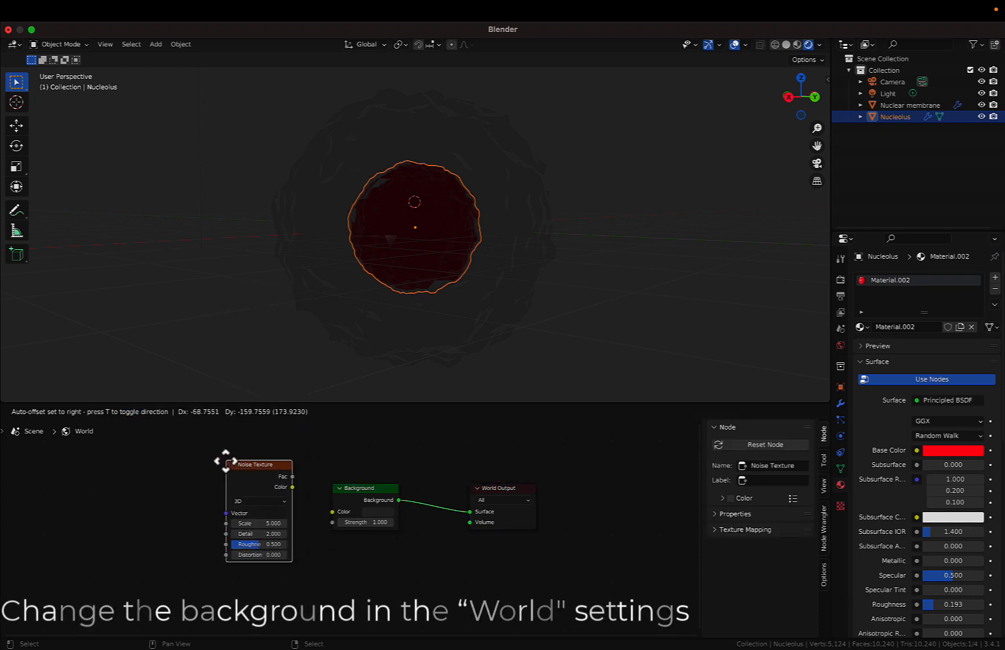
left_click(232, 472)
left_click(107, 414)
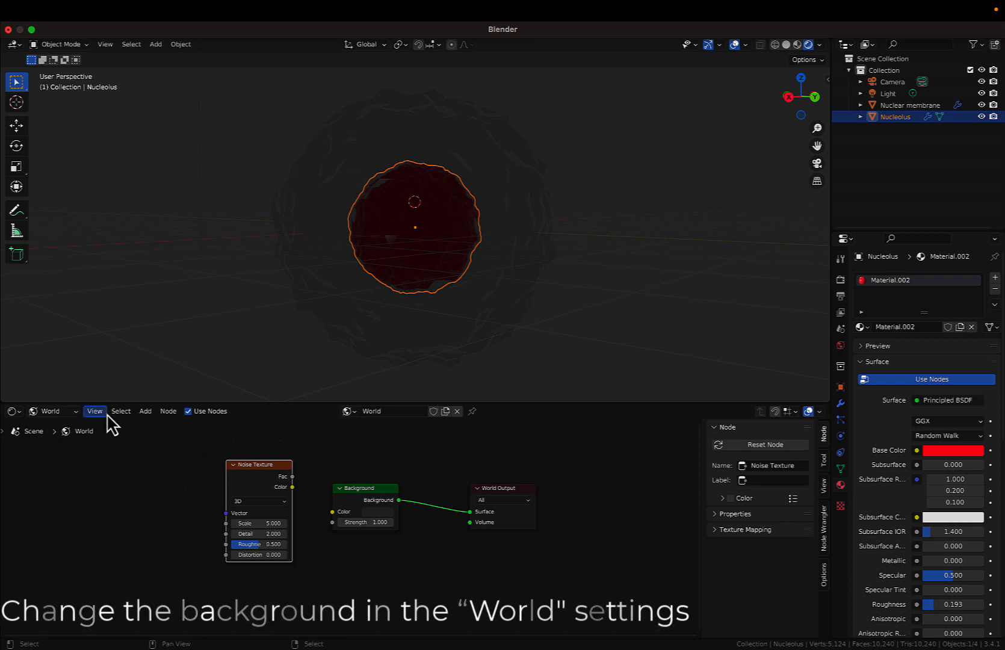
left_click_drag(243, 462, 124, 462)
Add a ColorRamp node and wire it between the Noise Texture's Fac output and the Background node's Color input.
left_click(145, 411)
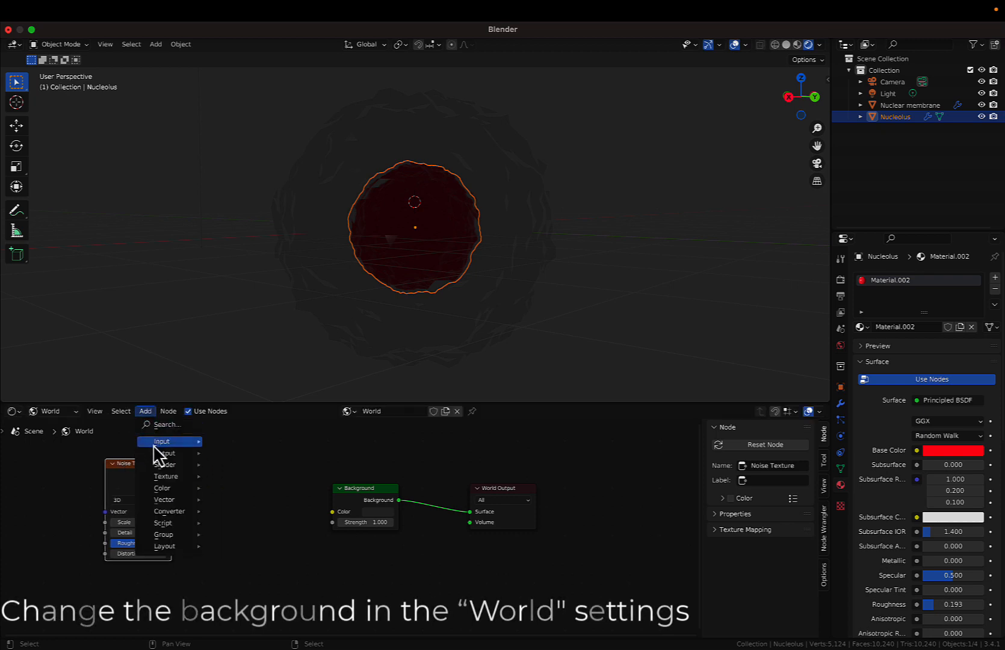
mouse_move(173, 503)
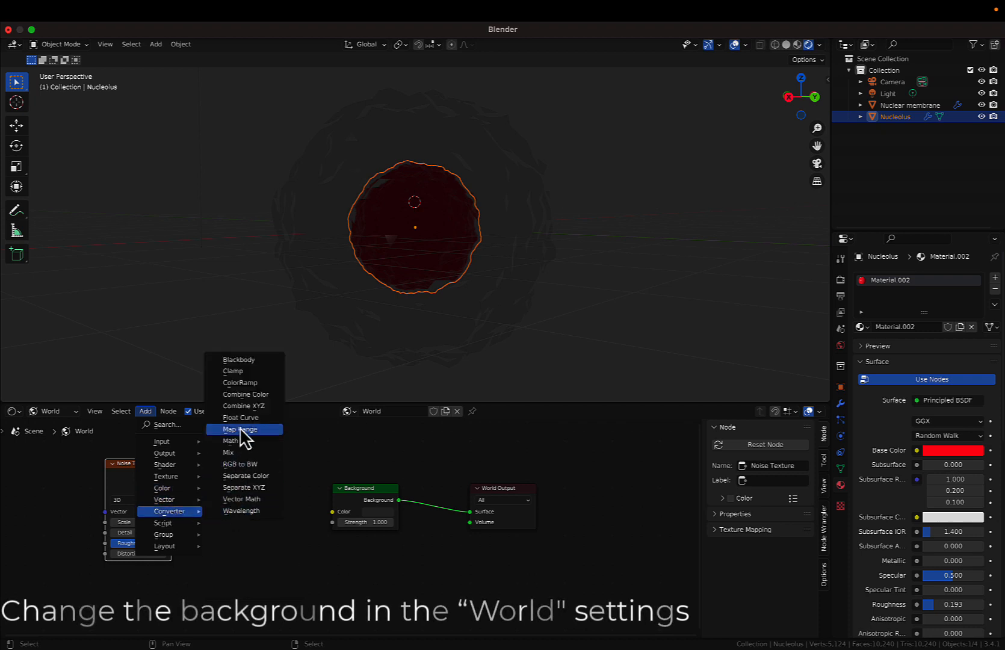
left_click(244, 386)
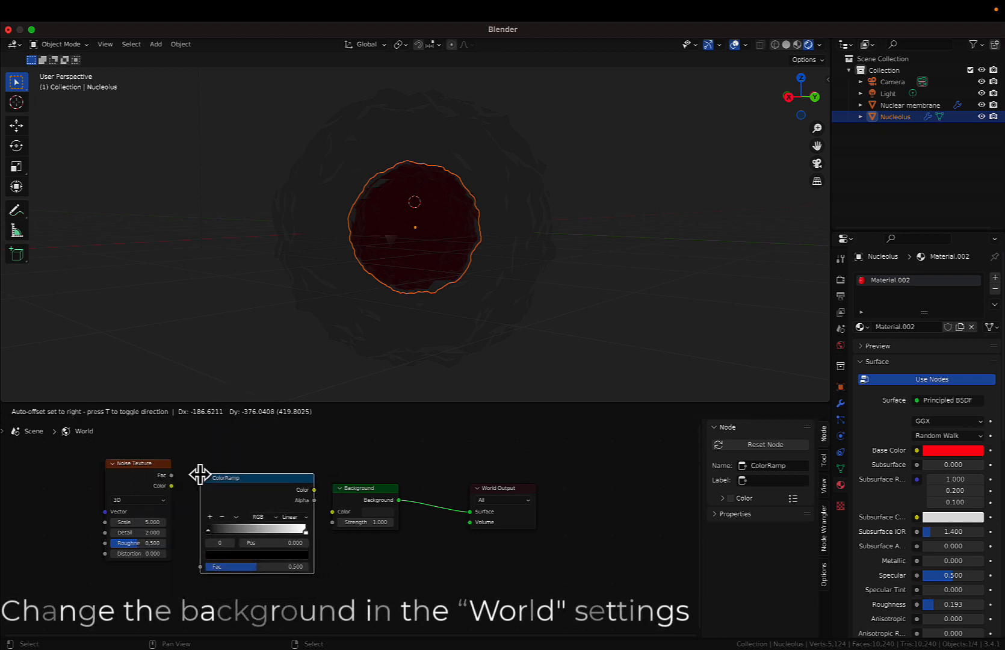
left_click(199, 475)
left_click_drag(162, 481, 201, 568)
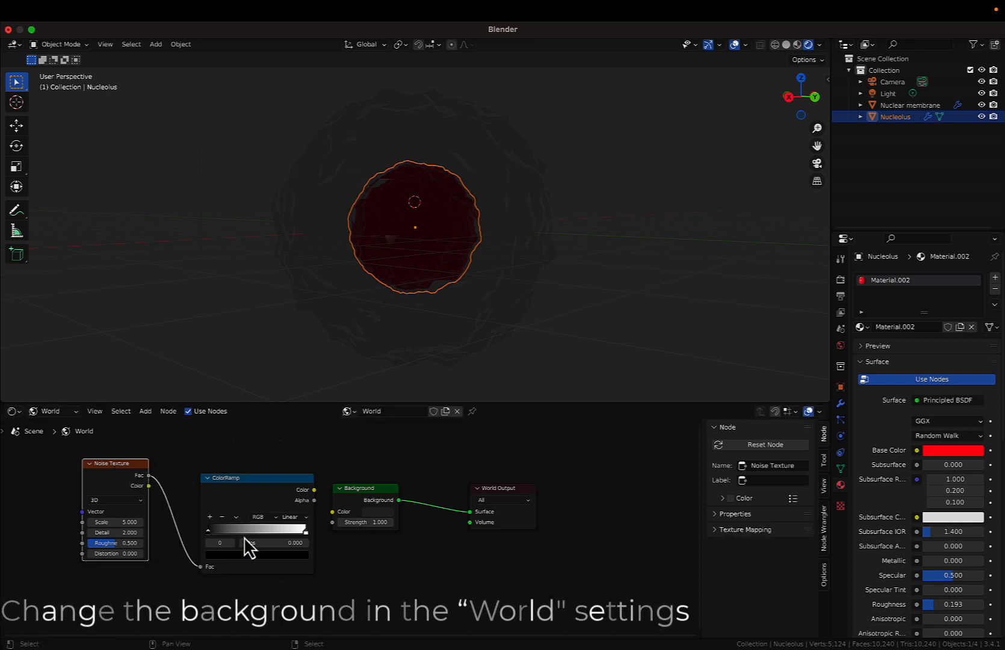
left_click(314, 491)
left_click_drag(315, 492, 330, 511)
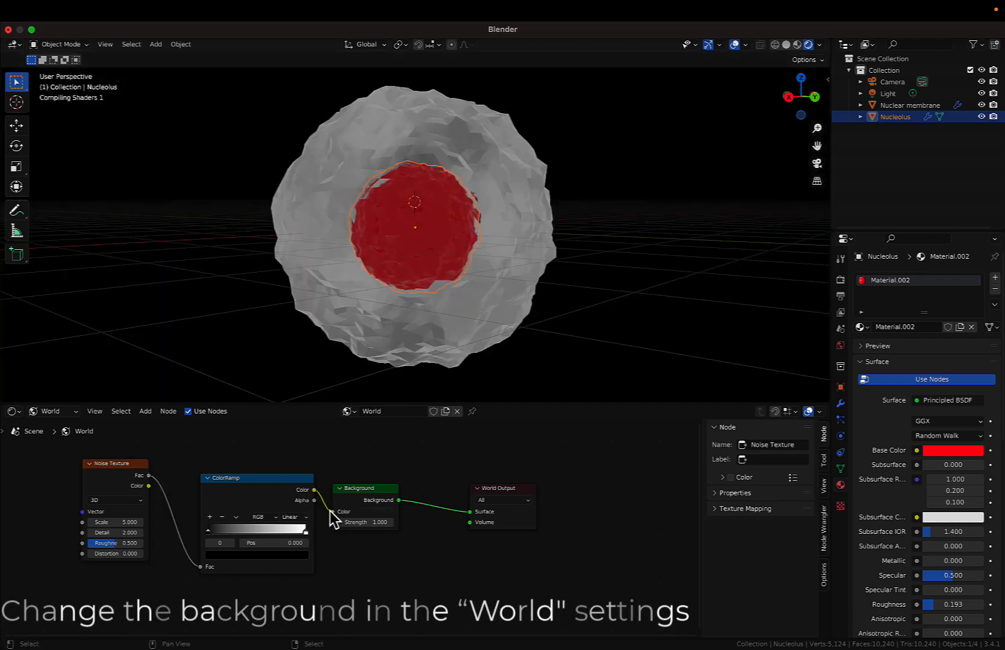
Shift the ColorRamp's black stop to about 0.200 and its white stop to 0.843, and move the Background node slightly away from the ramp.
left_click(279, 557)
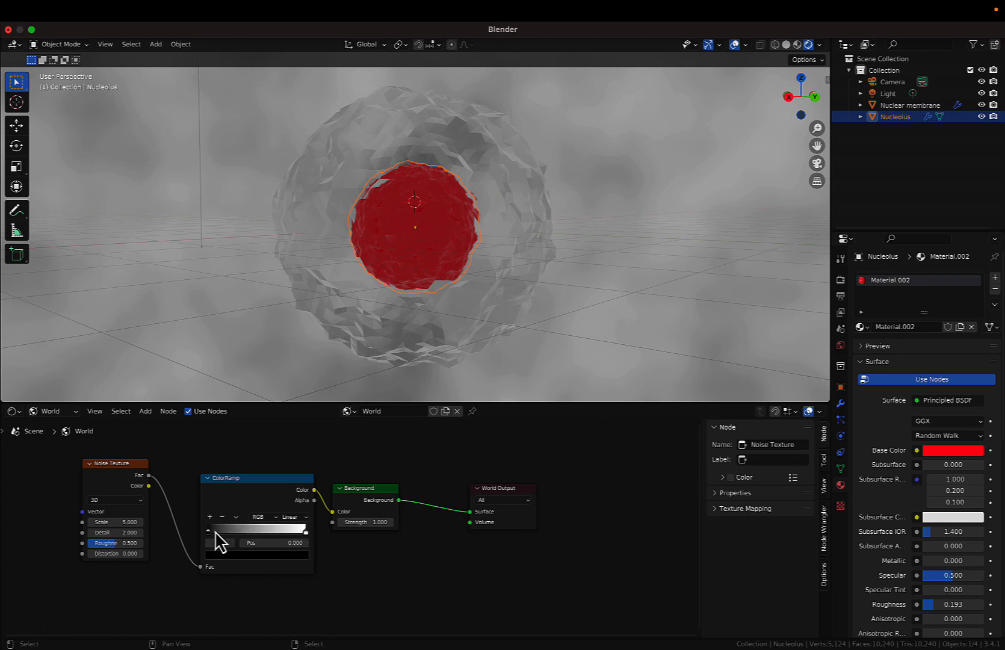
left_click_drag(207, 532, 225, 533)
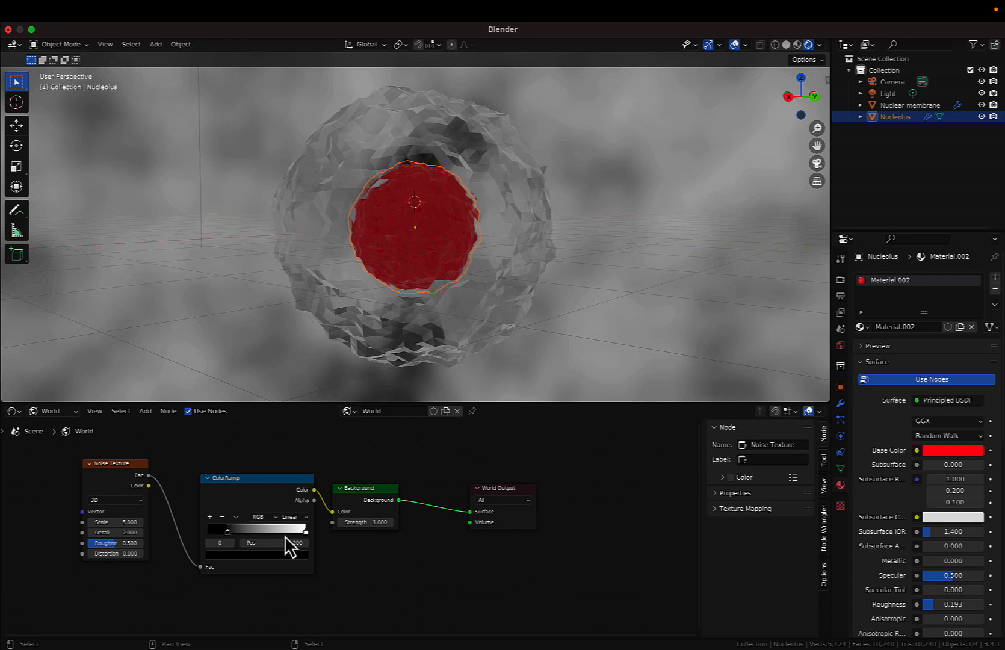
left_click_drag(305, 533, 291, 534)
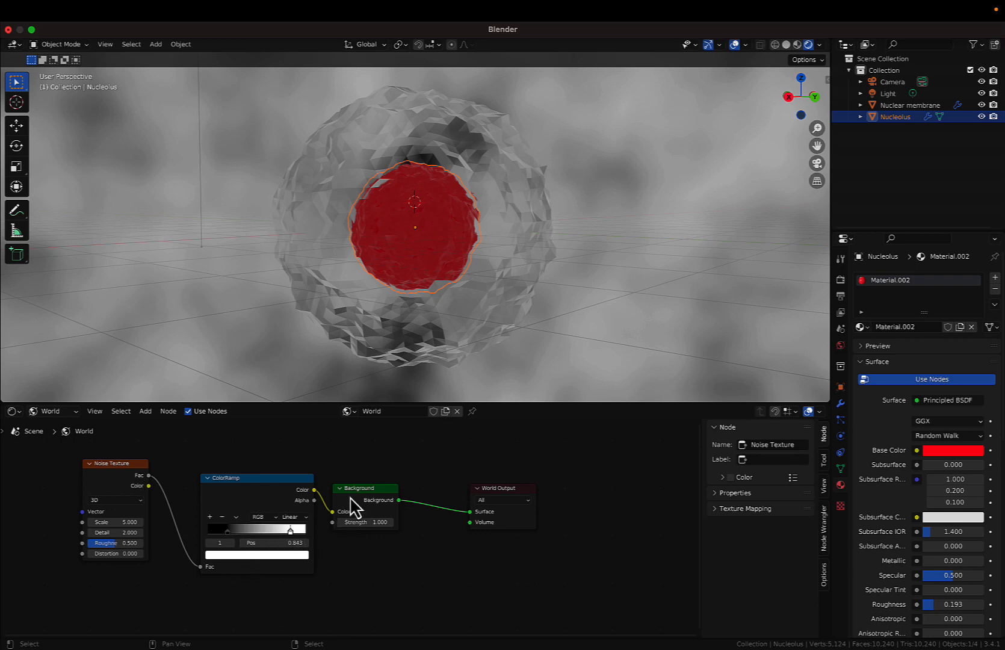
left_click_drag(352, 510, 376, 502)
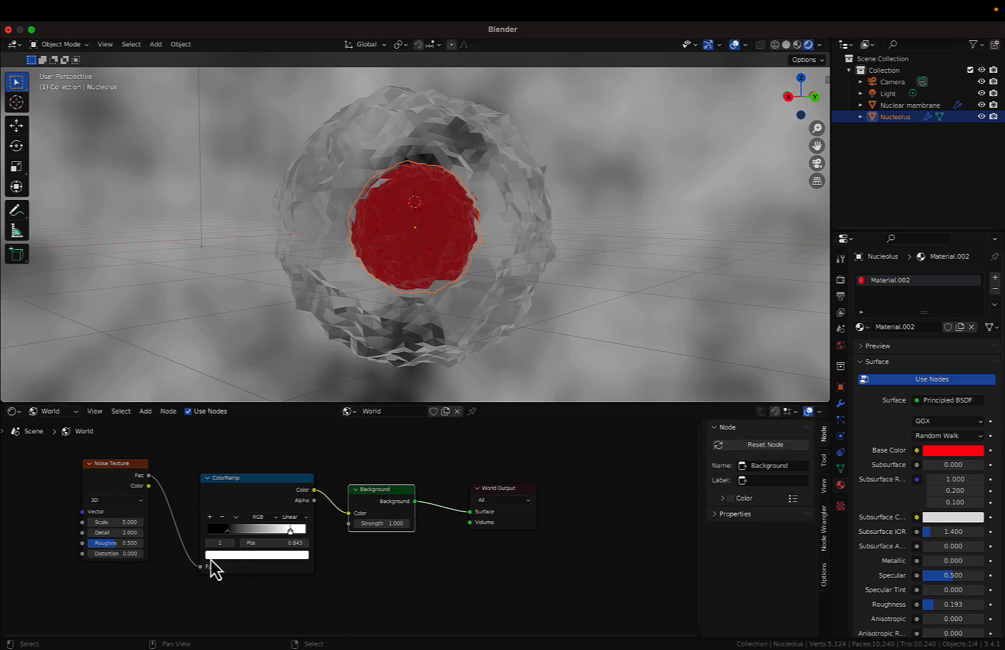
Set the Noise Texture's Roughness to 0.150 and its Detail to 0.
left_click_drag(115, 545, 91, 545)
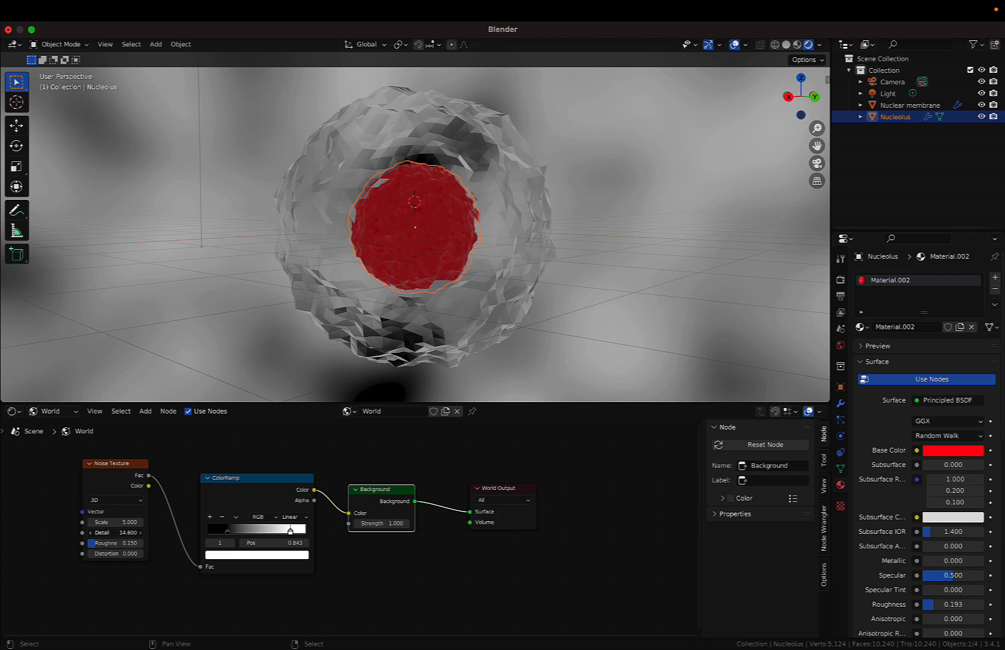
left_click_drag(116, 533, 85, 533)
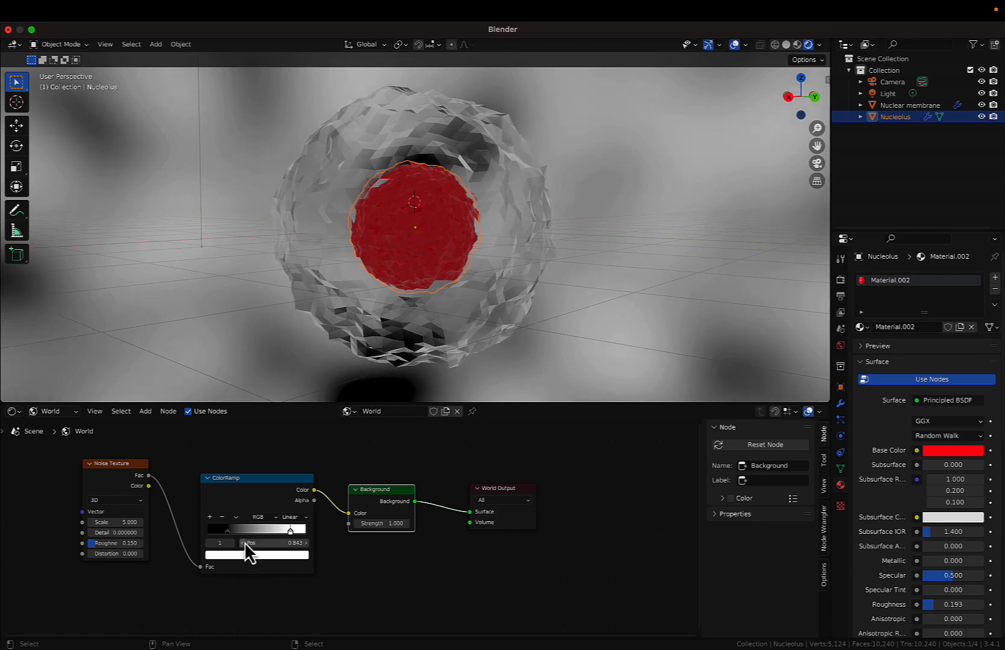
Change the ColorRamp's white stop to a pale pink.
left_click(251, 555)
left_click(245, 468)
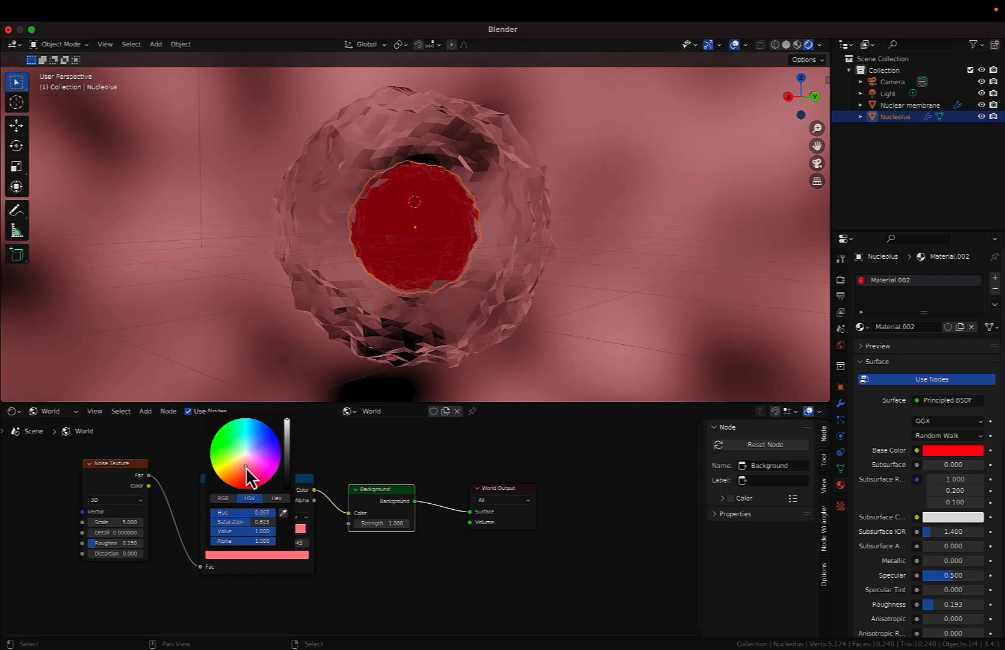
mouse_move(248, 466)
left_mouse_down()
mouse_move(265, 449)
mouse_move(247, 458)
left_mouse_up()
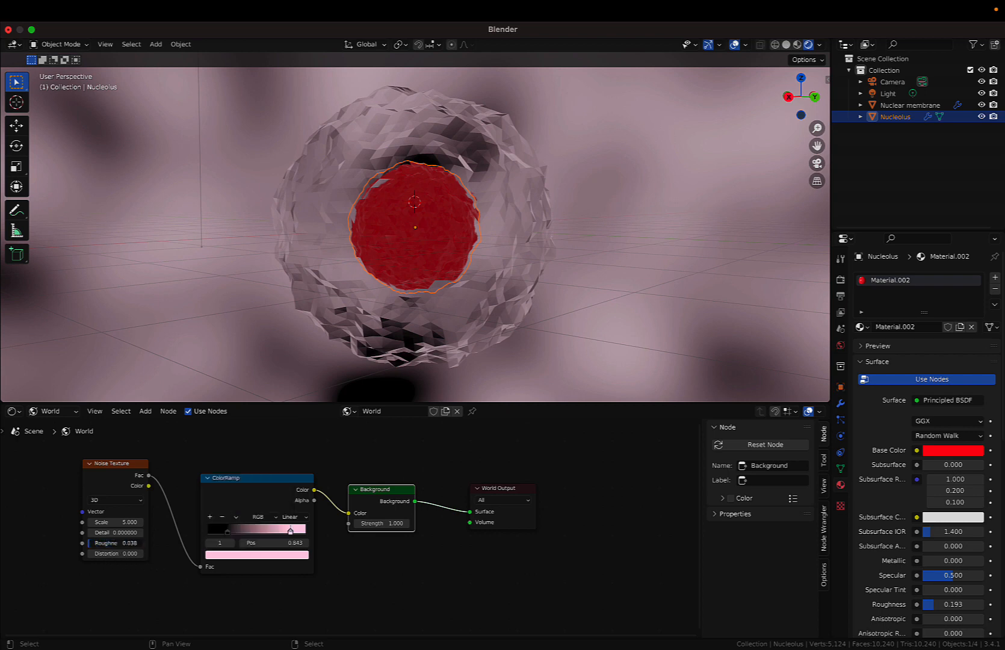
Set the Noise Texture's Roughness to 0.121 and its Detail to 1.600, and check the background from several angles.
left_click_drag(90, 543, 112, 534)
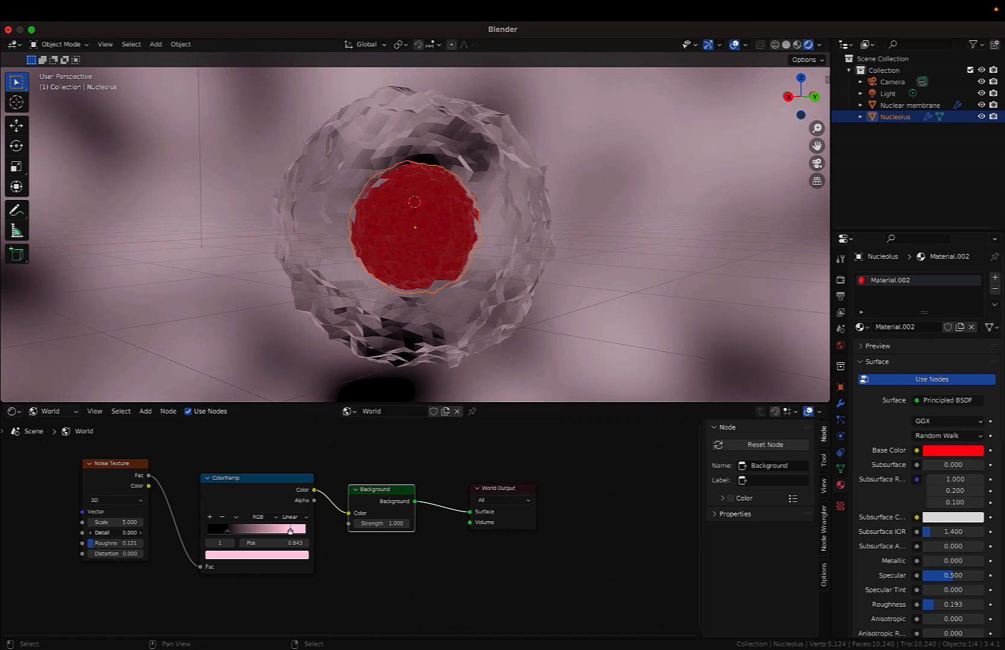
mouse_move(115, 532)
left_mouse_down()
mouse_move(124, 532)
mouse_move(103, 533)
left_mouse_up()
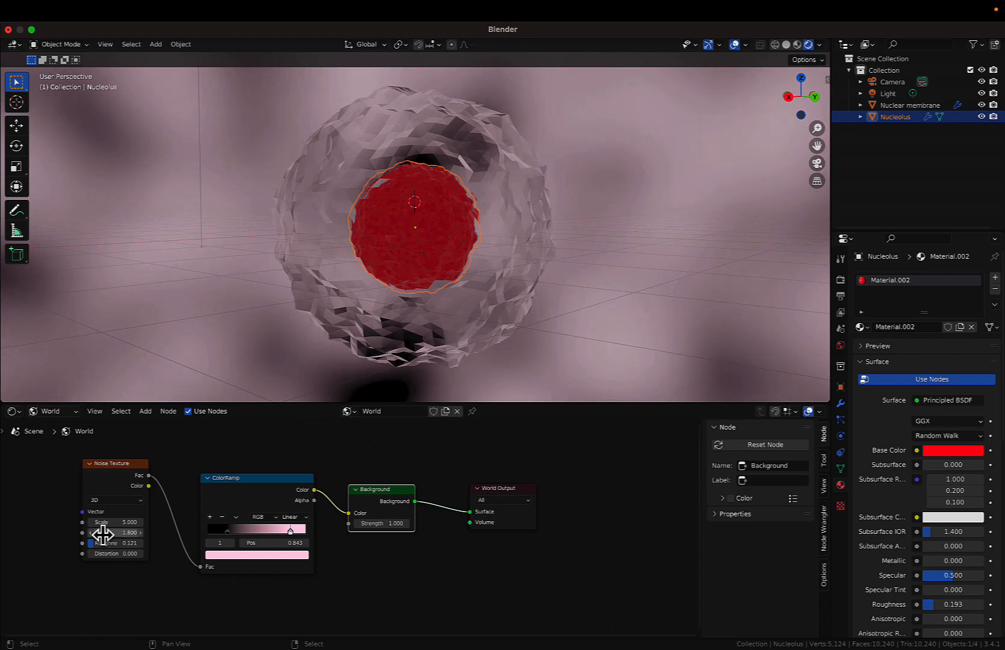
scroll(382, 286, "down", 5)
scroll(382, 286, "right", 4)
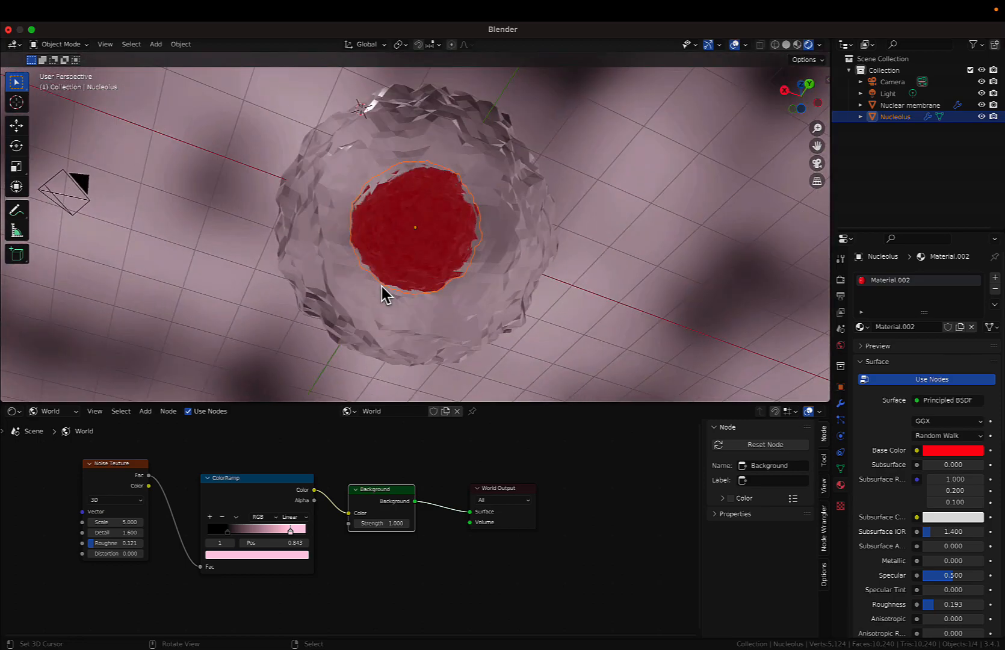
scroll(381, 287, "left", 6)
scroll(381, 294, "left", 3)
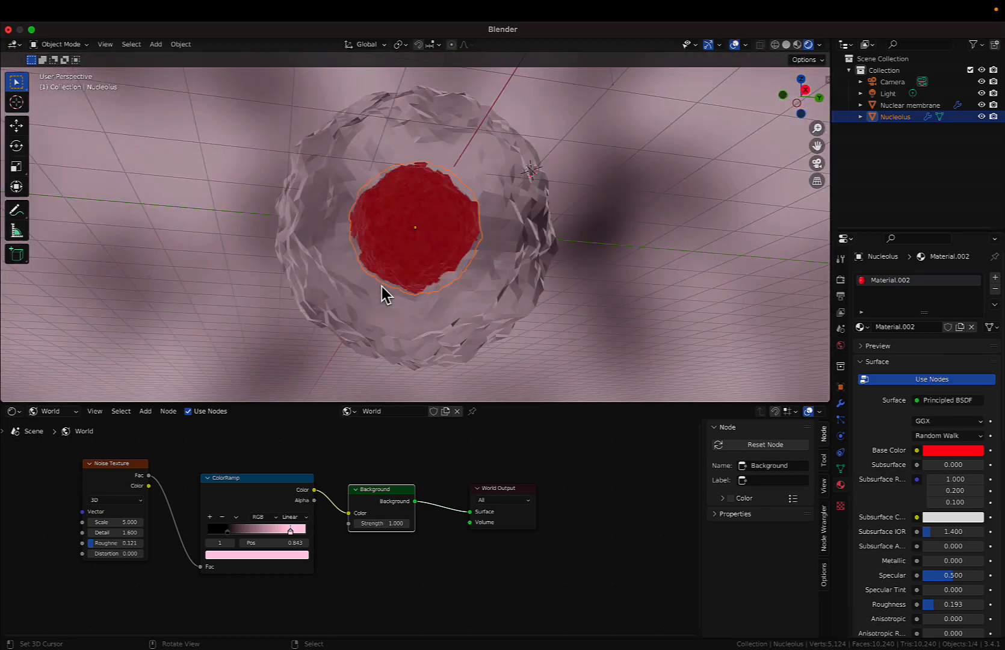
Recolor the ColorRamp's pink stop to light cyan and set the Noise Texture's Distortion to 4.400.
left_click(253, 554)
mouse_move(247, 458)
left_mouse_down()
mouse_move(254, 429)
mouse_move(236, 449)
left_mouse_up()
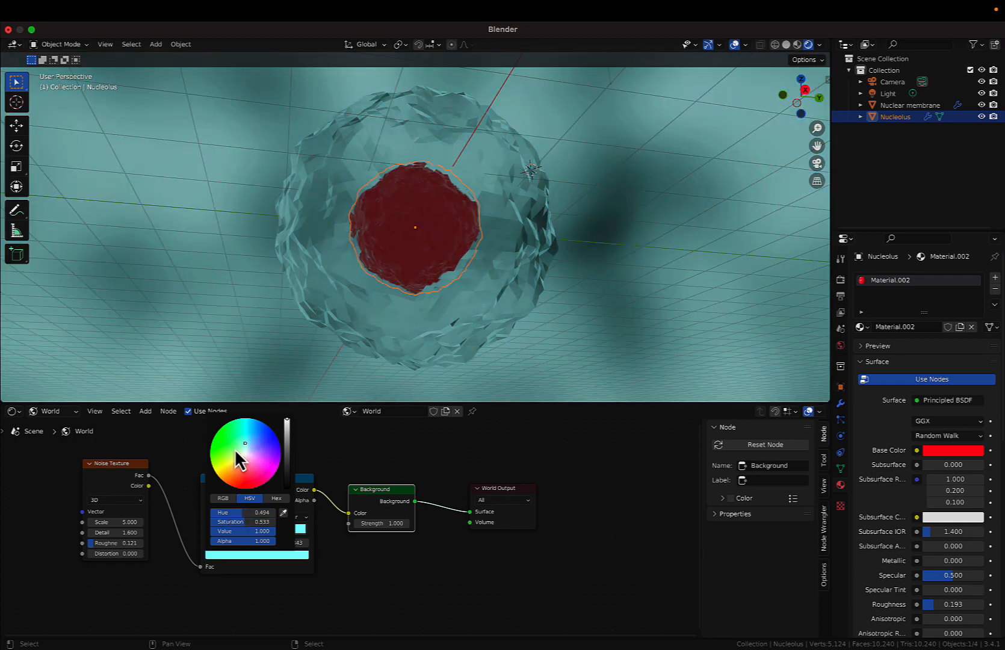
left_click_drag(114, 553, 162, 553)
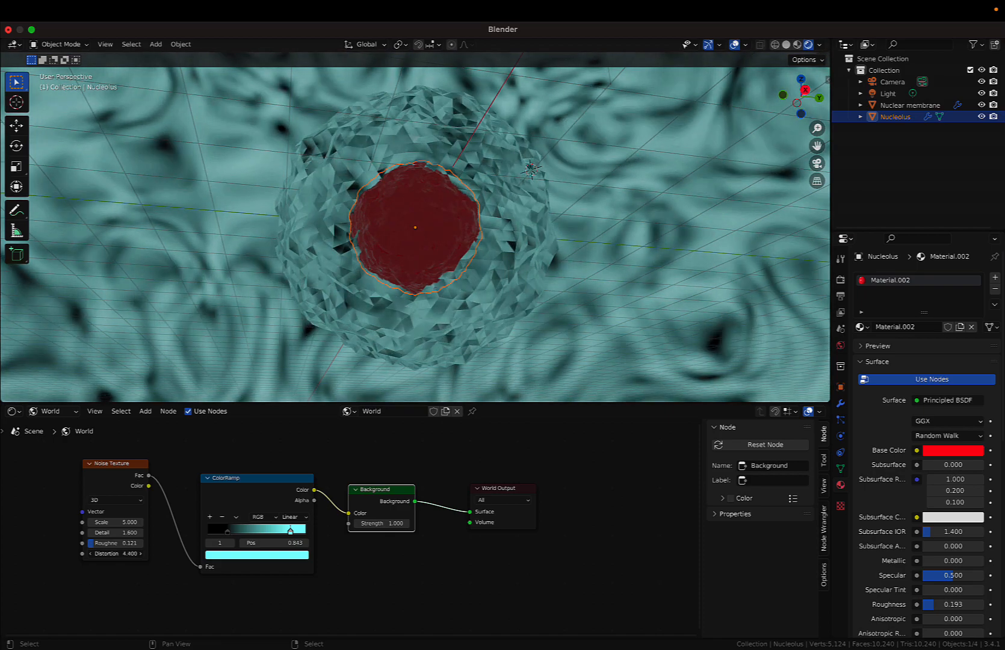
Move the ColorRamp node slightly closer to the Background node.
left_click(230, 539)
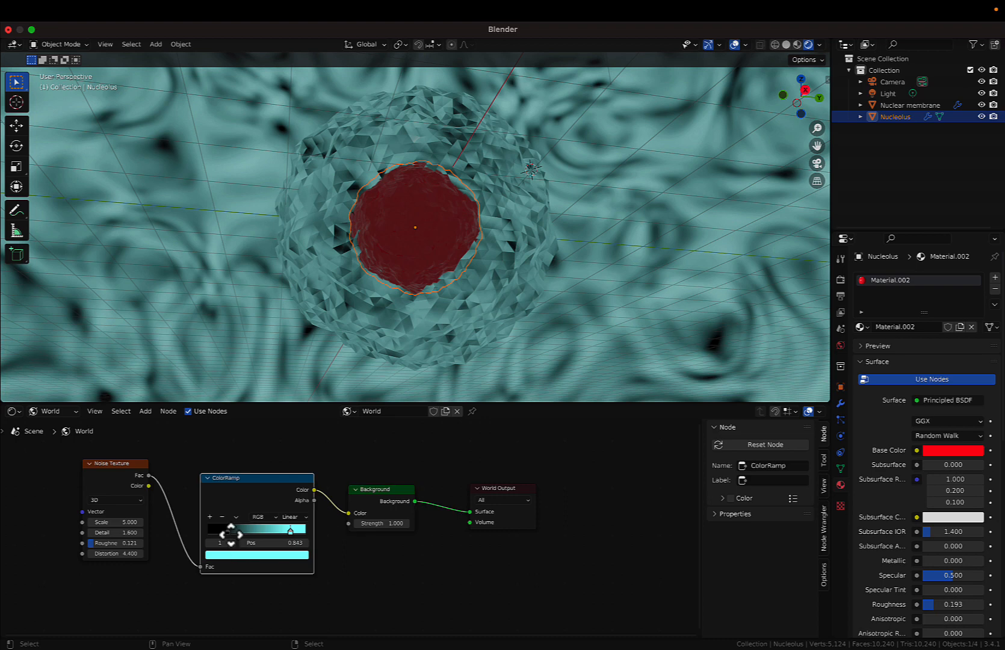
key("g")
left_click(243, 535)
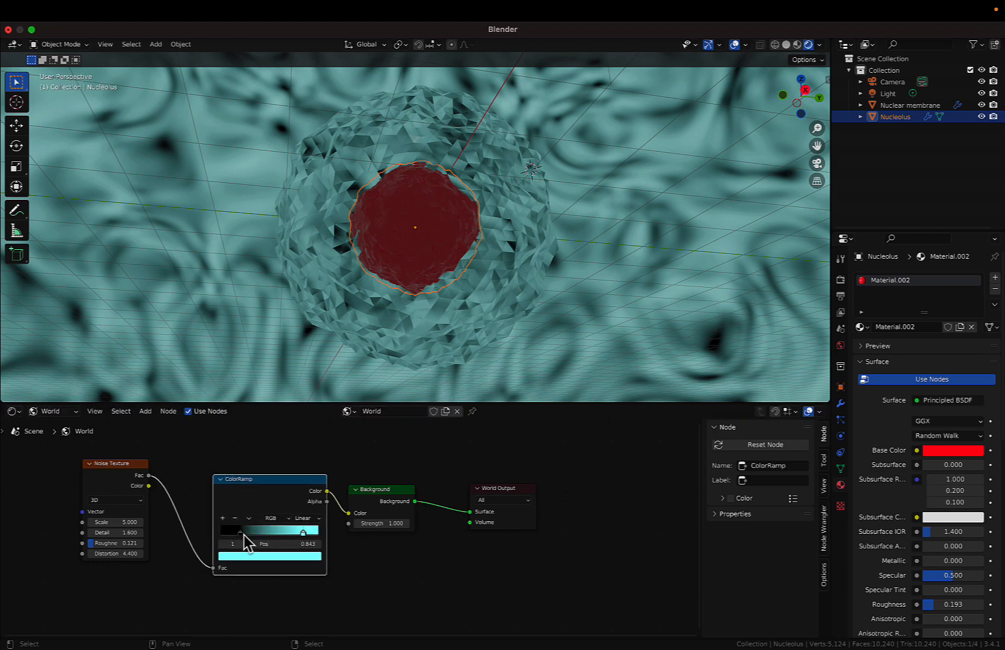
Recolor the ColorRamp's light cyan stop to a very pale, nearly white green.
left_click(260, 557)
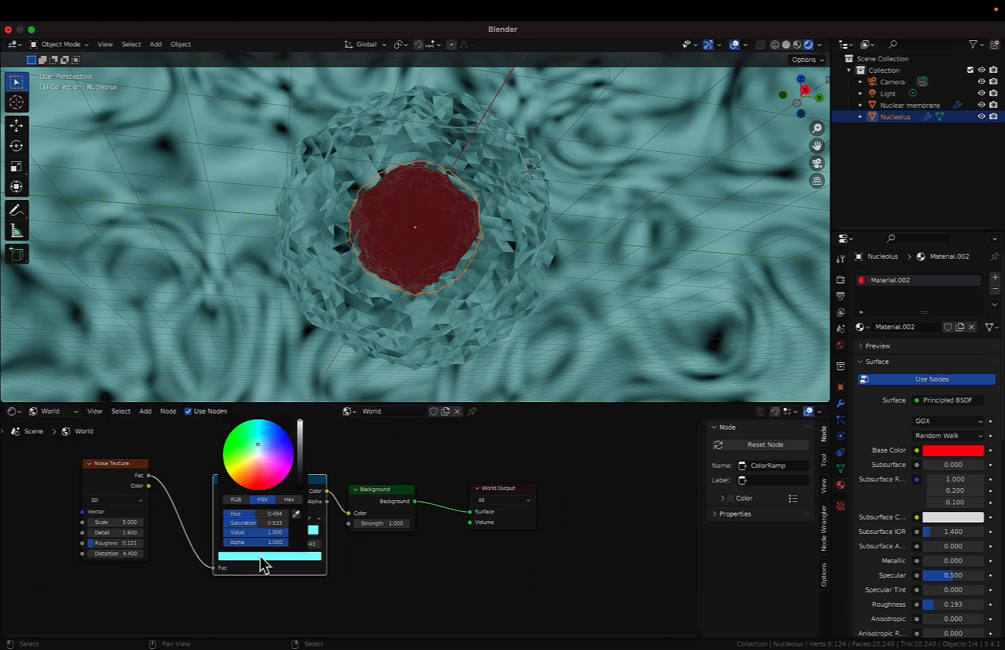
left_click(258, 458)
mouse_move(257, 457)
left_mouse_down()
mouse_move(252, 464)
mouse_move(256, 455)
left_mouse_up()
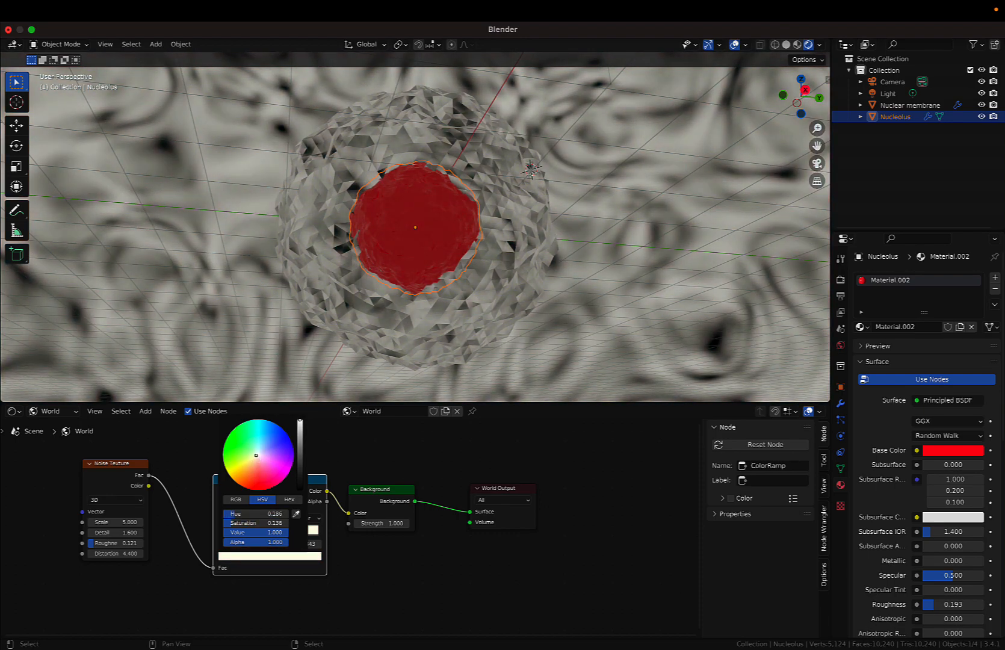
Select the nuclear membrane and switch the Shader Editor from World to its object material nodes.
left_click(392, 340)
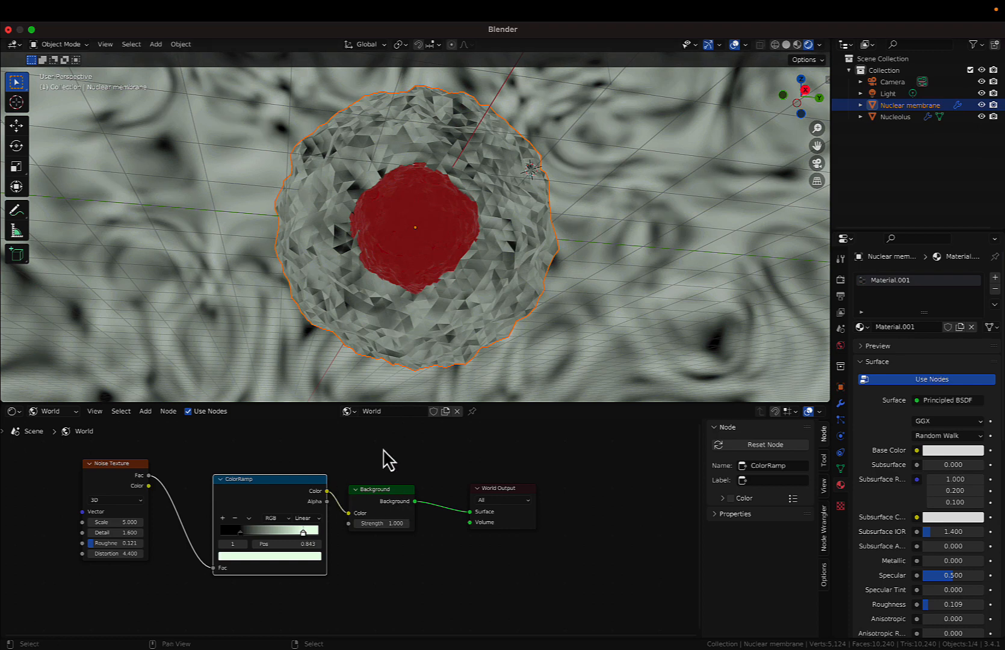
left_click(53, 411)
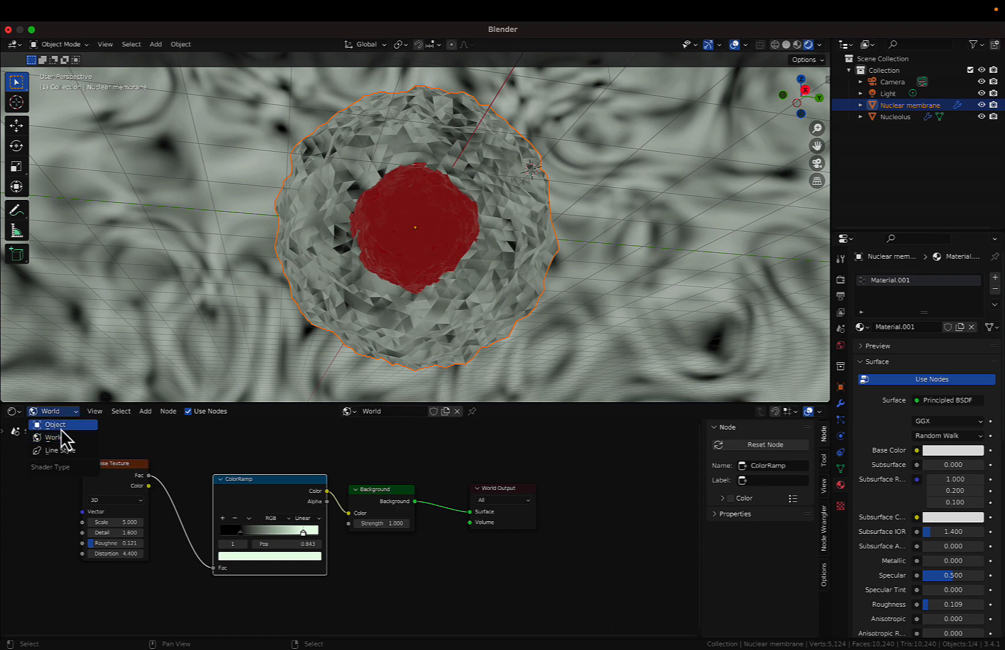
left_click(56, 425)
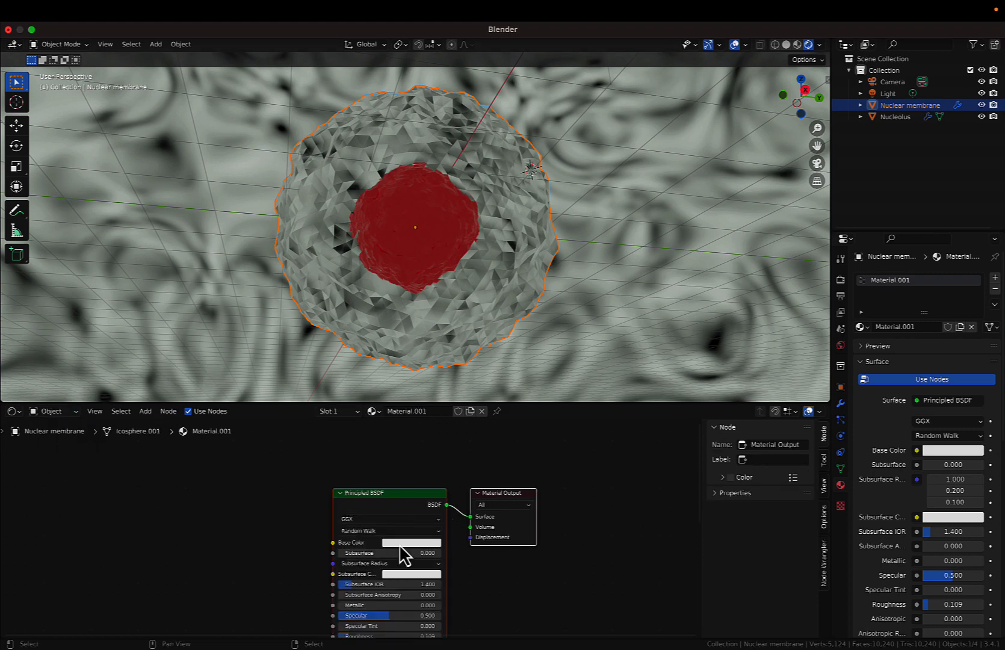
scroll(385, 539, "down", 5)
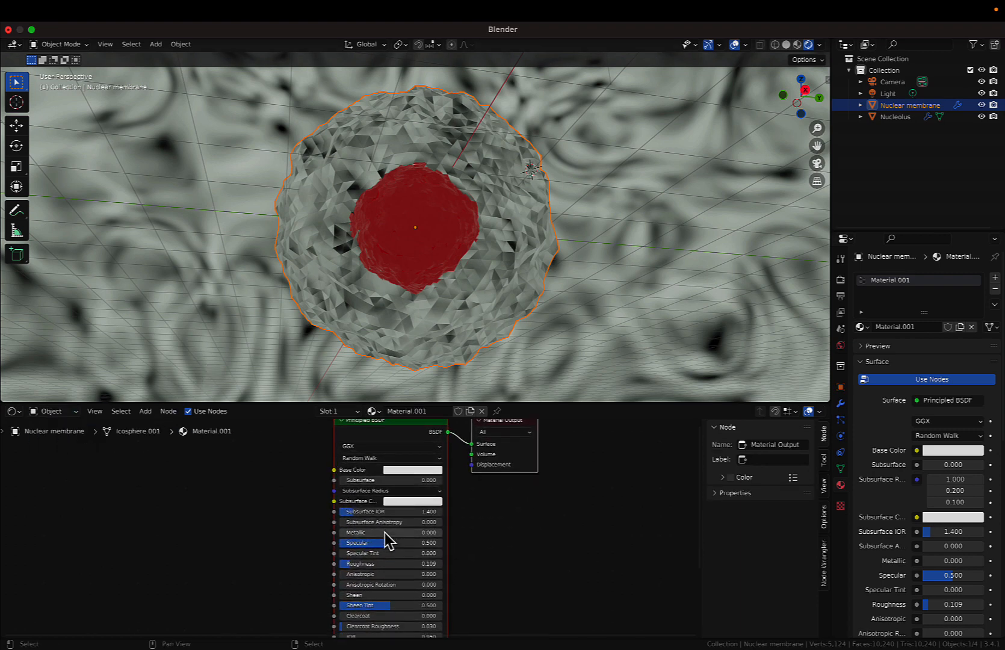
scroll(386, 539, "down", 1)
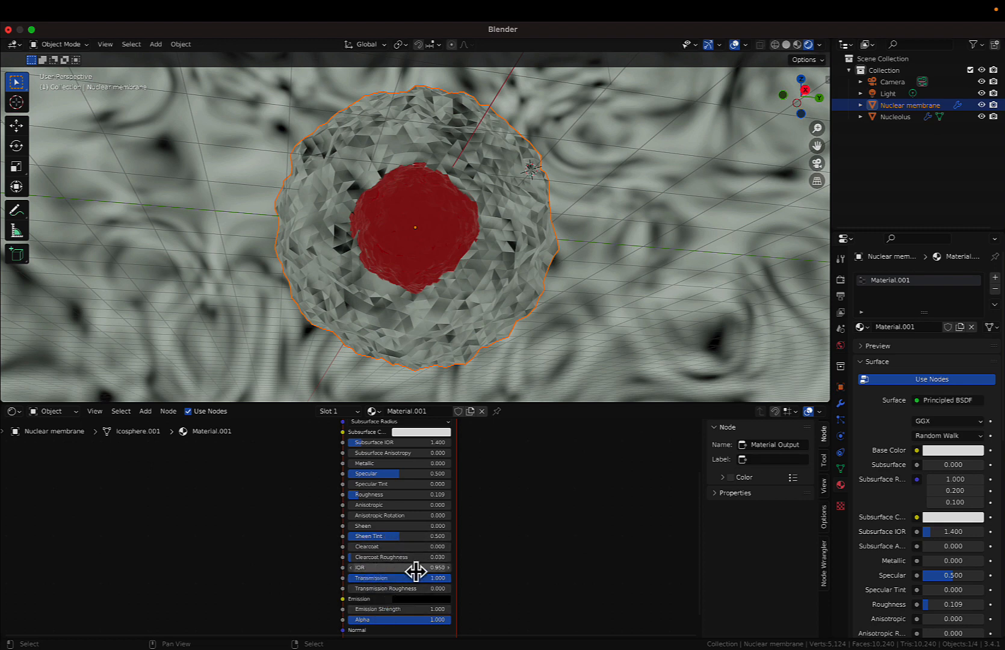
Try IOR values from 1.150 down to 0.650 on the membrane's Principled BSDF, then restore it to 0.950.
left_click(448, 571)
left_click(448, 569)
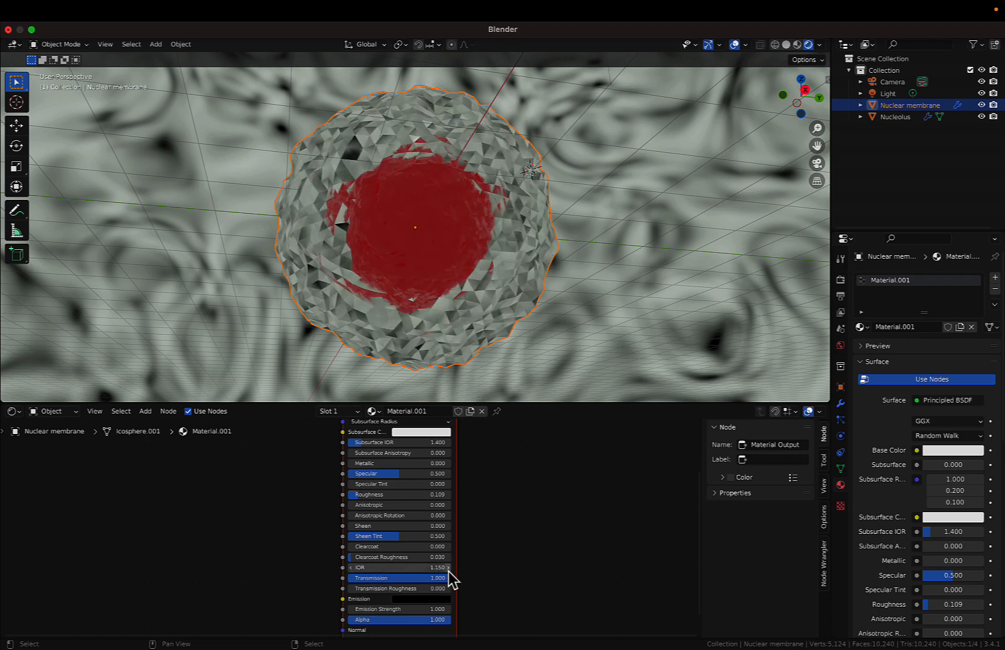
left_click(350, 570)
left_click(350, 568)
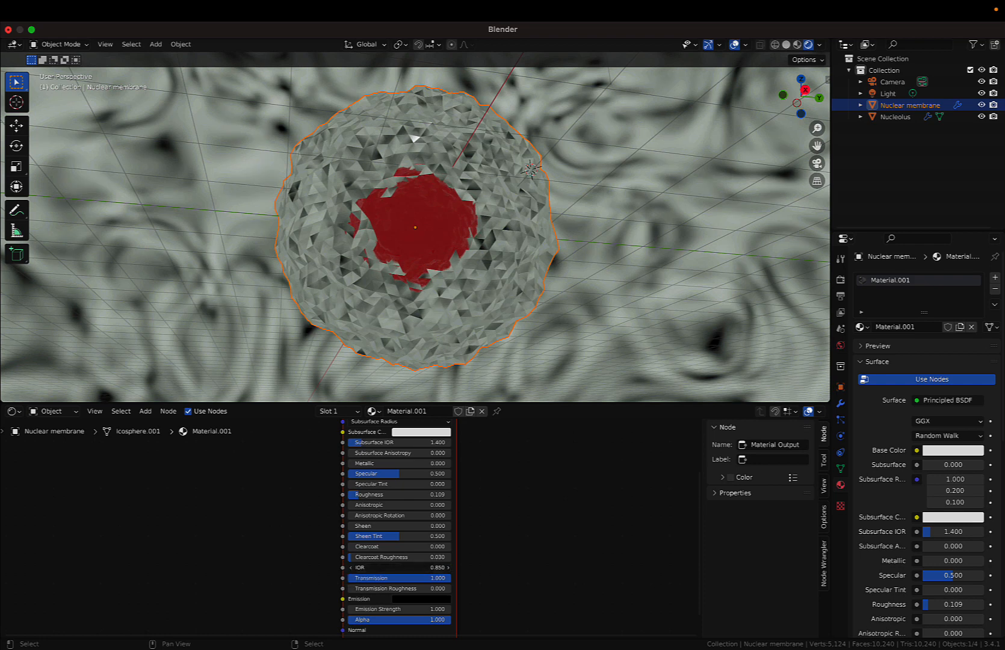
left_click(350, 568)
left_click(350, 568)
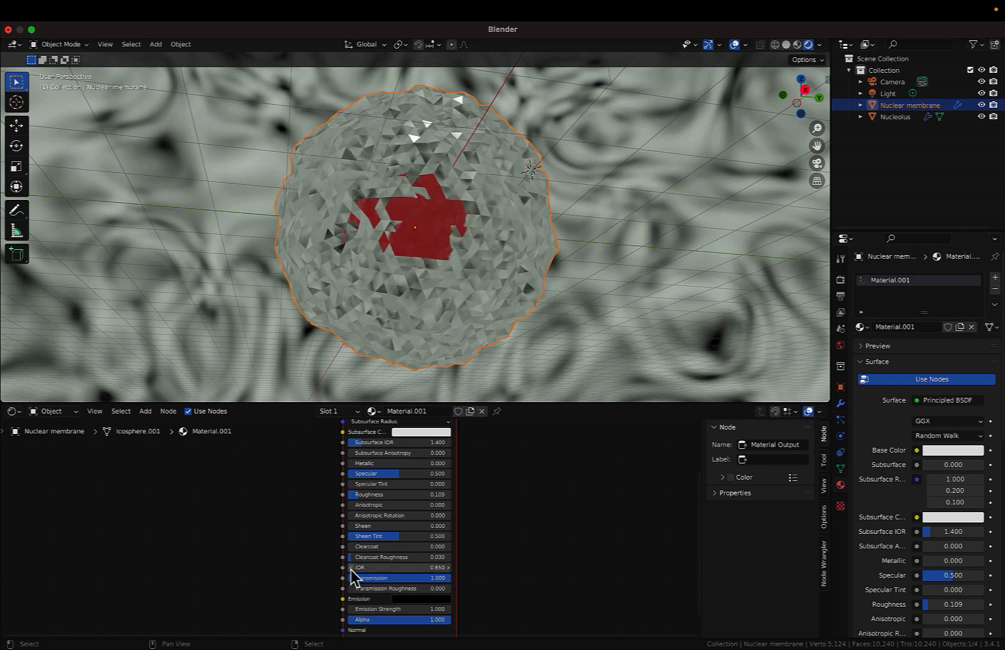
left_click(448, 567)
left_click(448, 568)
left_click(448, 567)
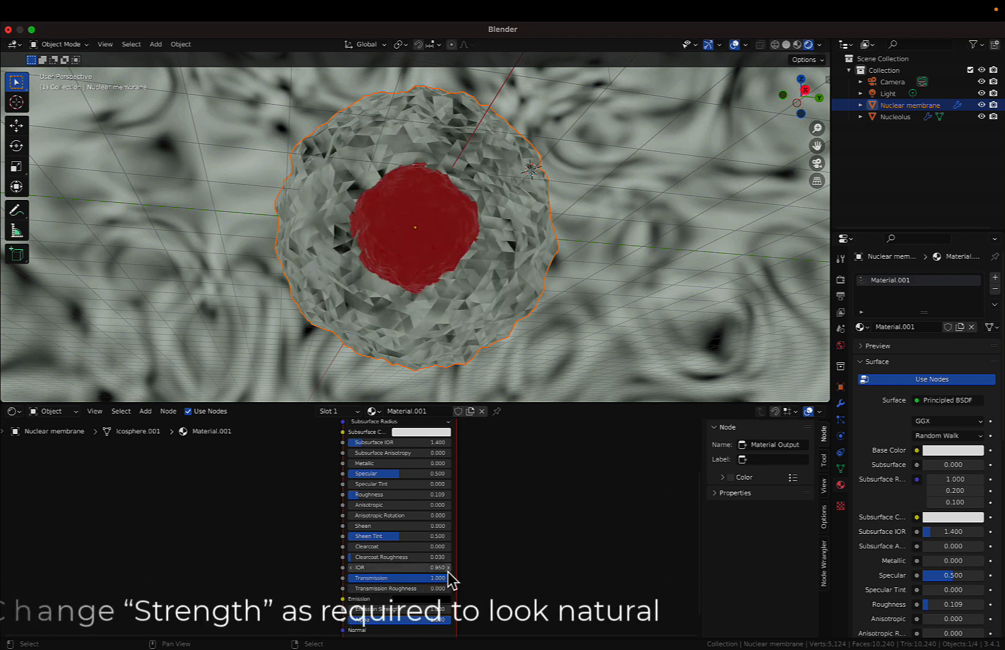
Set the Strength of the nuclear membrane's Displace modifier to 0.100.
left_click(841, 404)
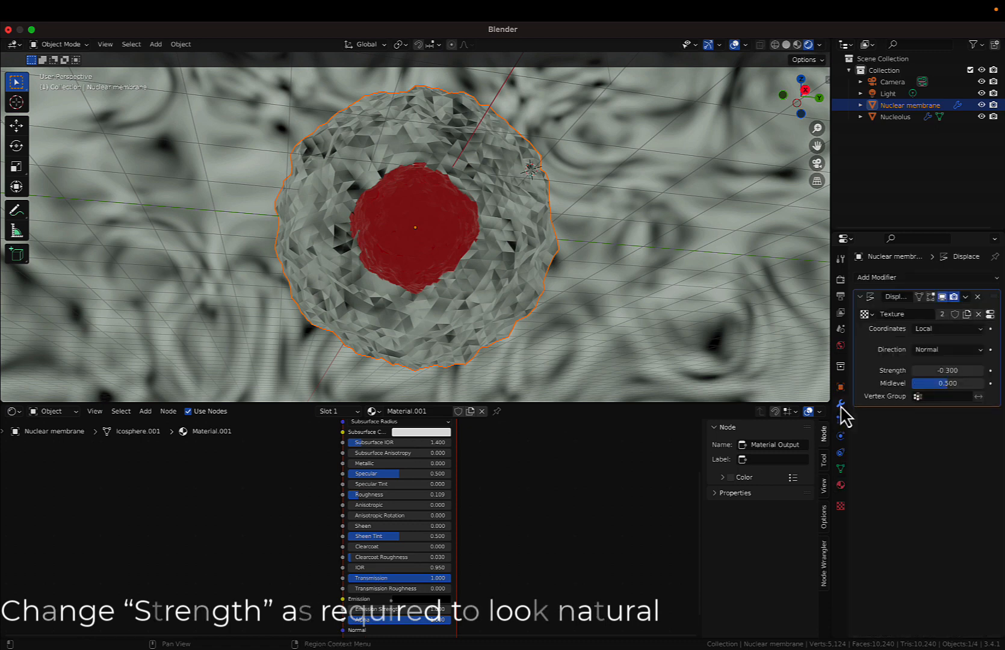
left_click(980, 370)
left_click(980, 370)
left_click(980, 370)
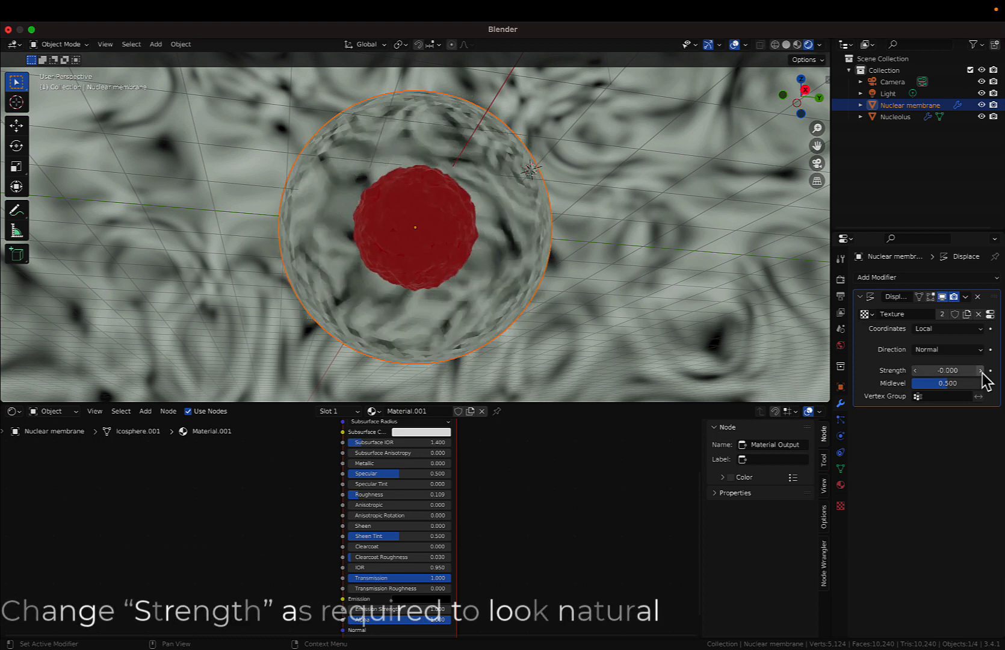
left_click(981, 370)
left_click(980, 370)
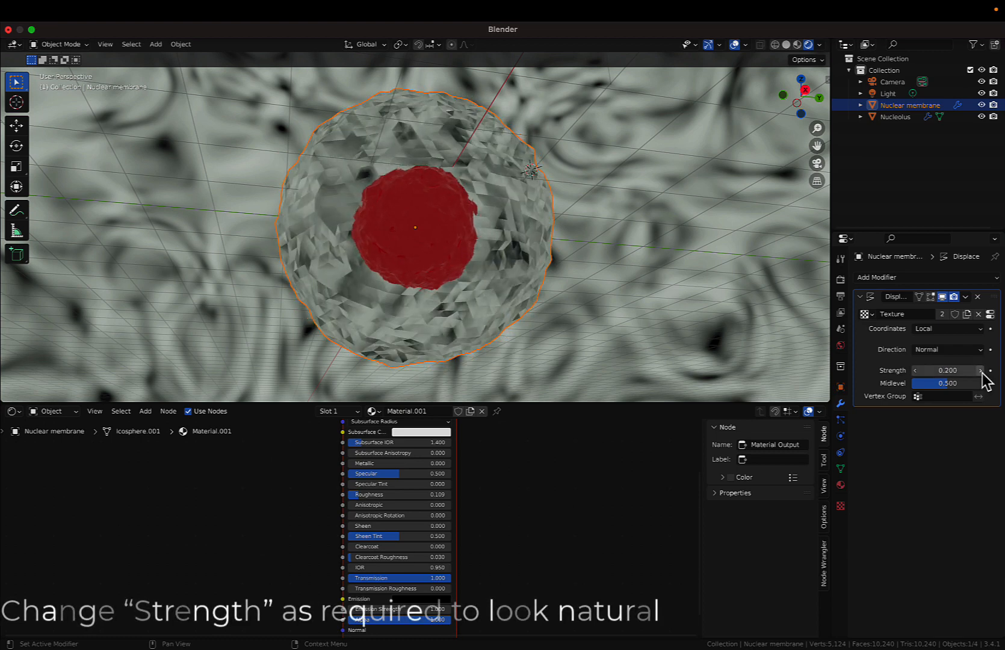
left_click(981, 370)
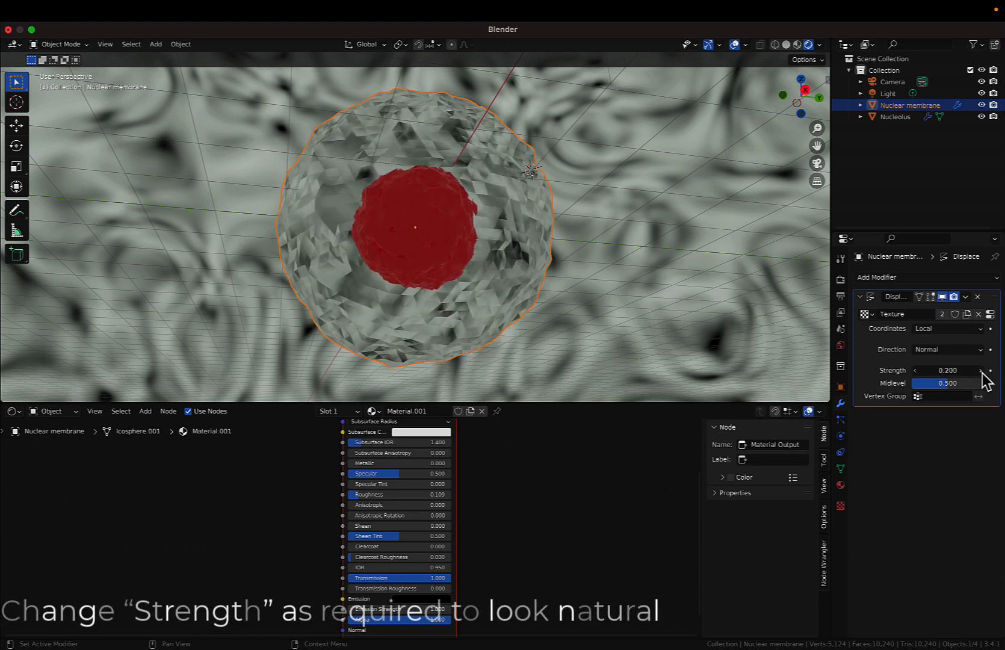
left_click(916, 372)
left_click(916, 371)
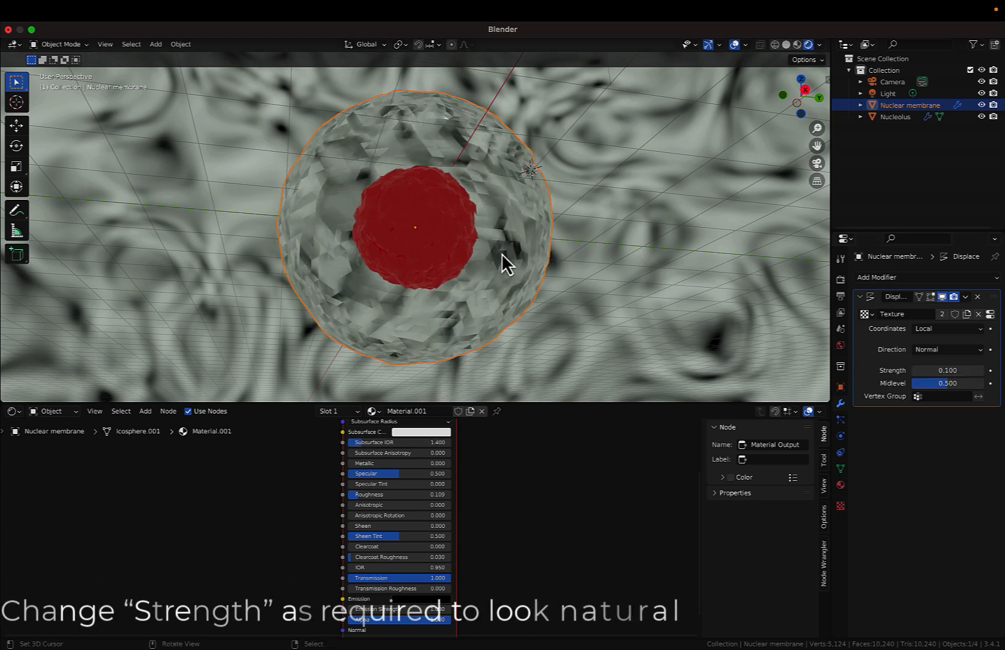
Apply Shade Smooth to the nuclear membrane and check it from several angles.
key("F3")
type("shade")
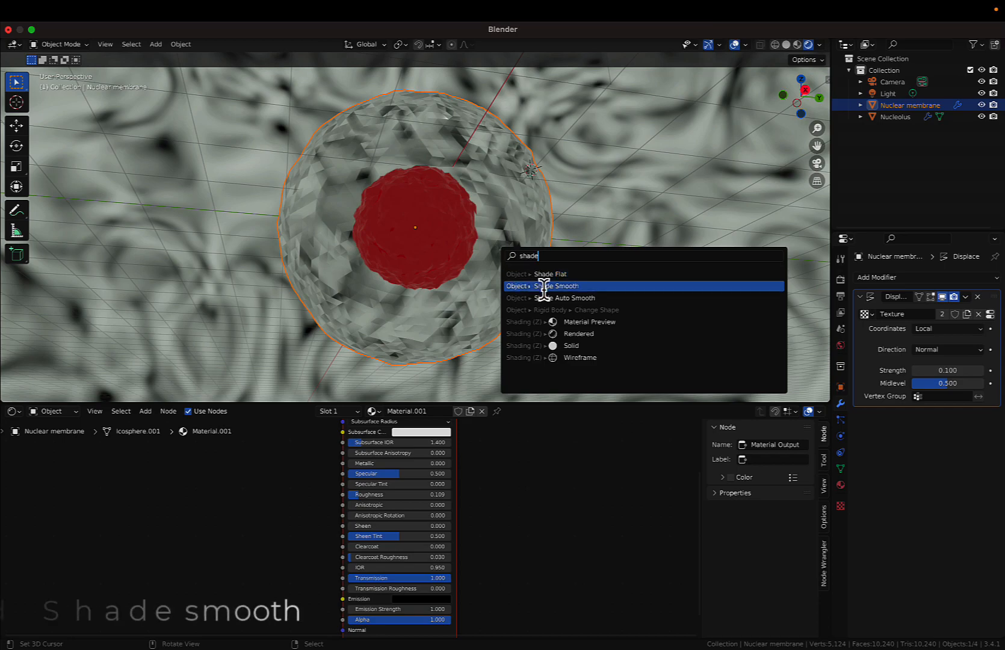
left_click(544, 286)
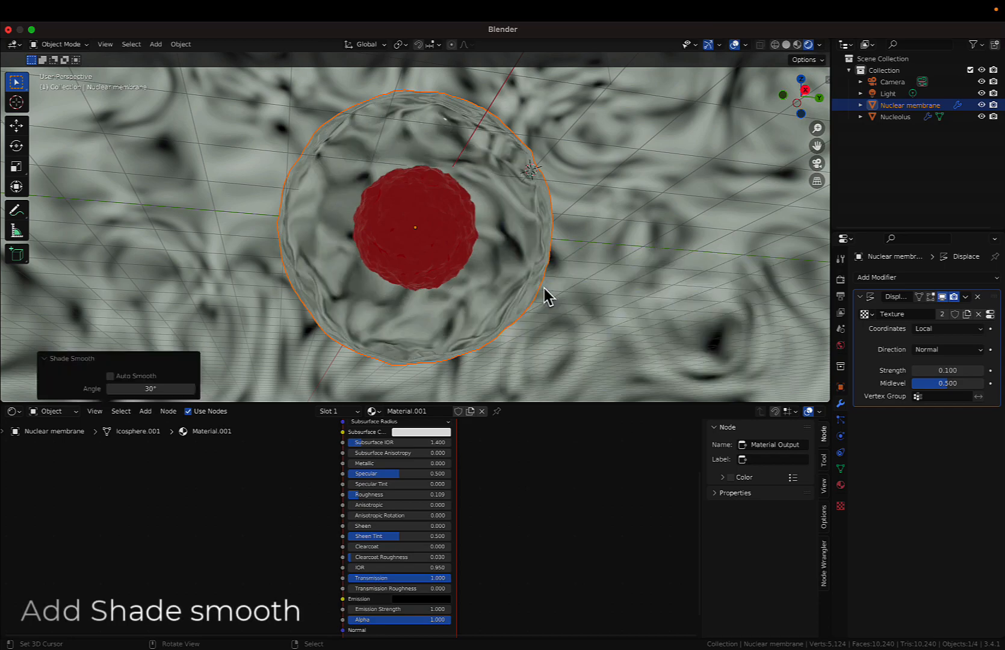
scroll(435, 288, "left", 10)
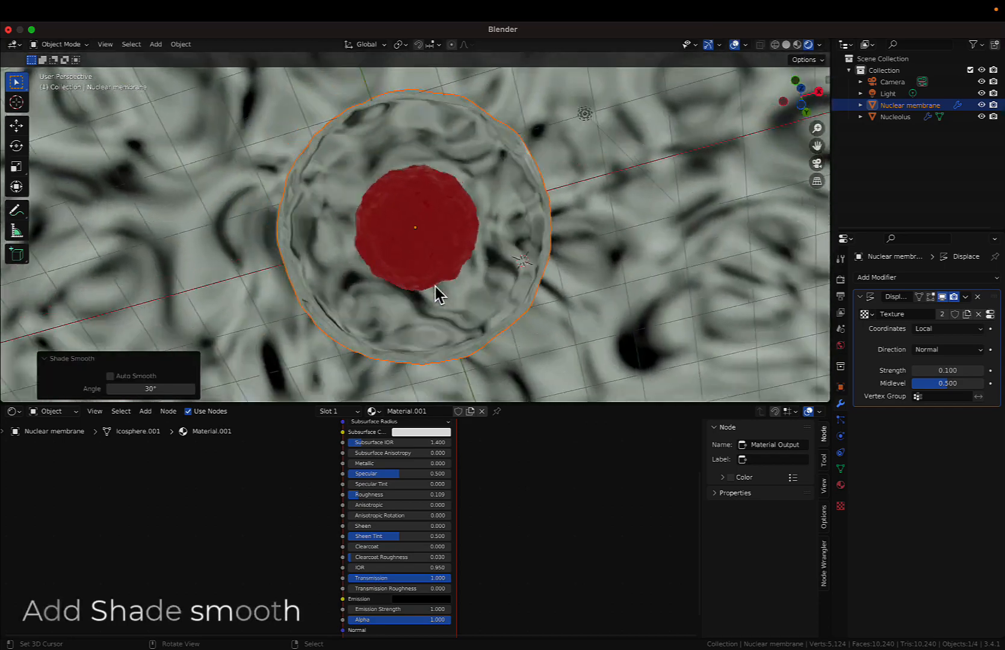
scroll(435, 286, "left", 5)
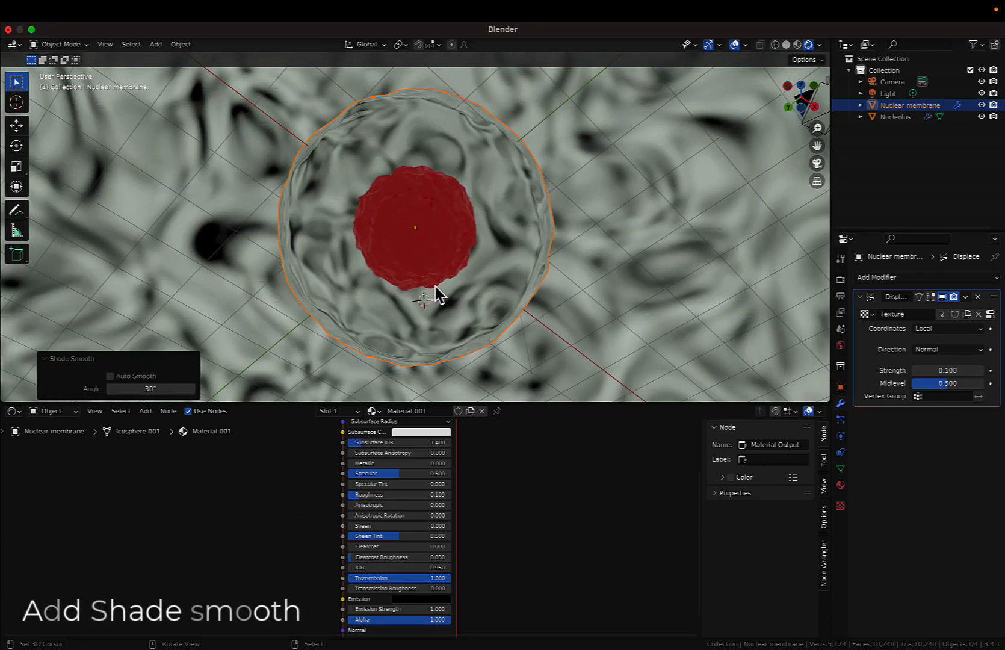
scroll(435, 295, "left", 8)
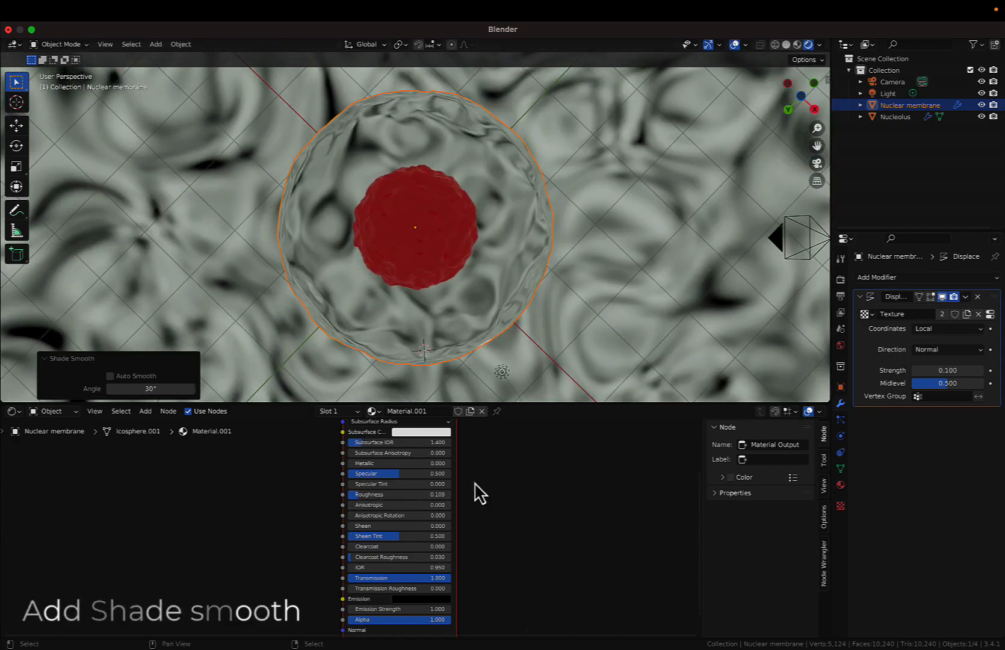
Enlarge the 3D viewport by shrinking the Shader Editor's height.
scroll(506, 487, "up", 5)
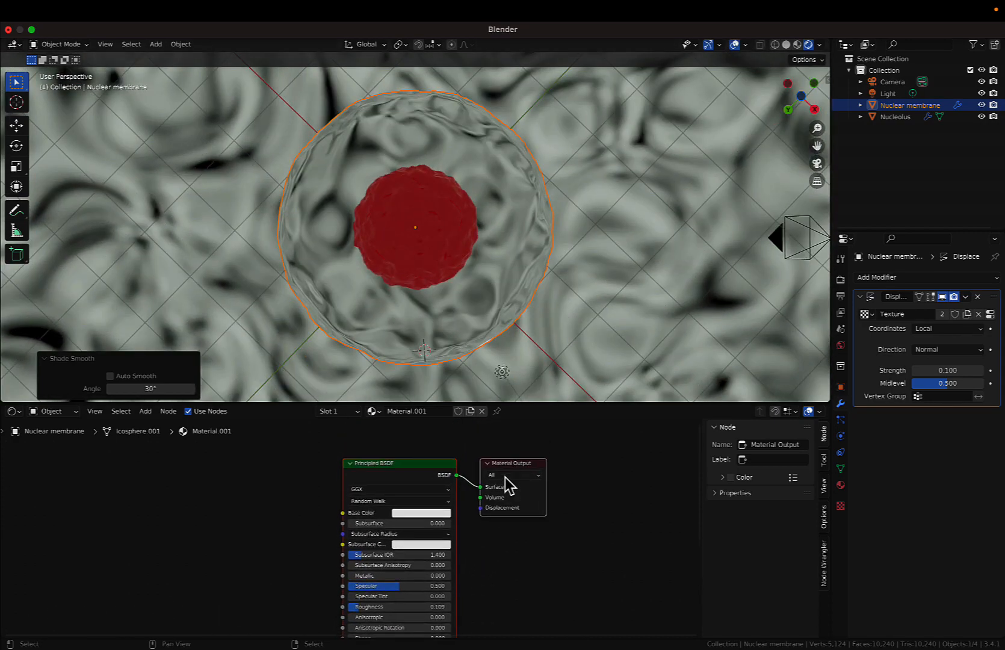
scroll(506, 485, "up", 1)
scroll(473, 290, "down", 4)
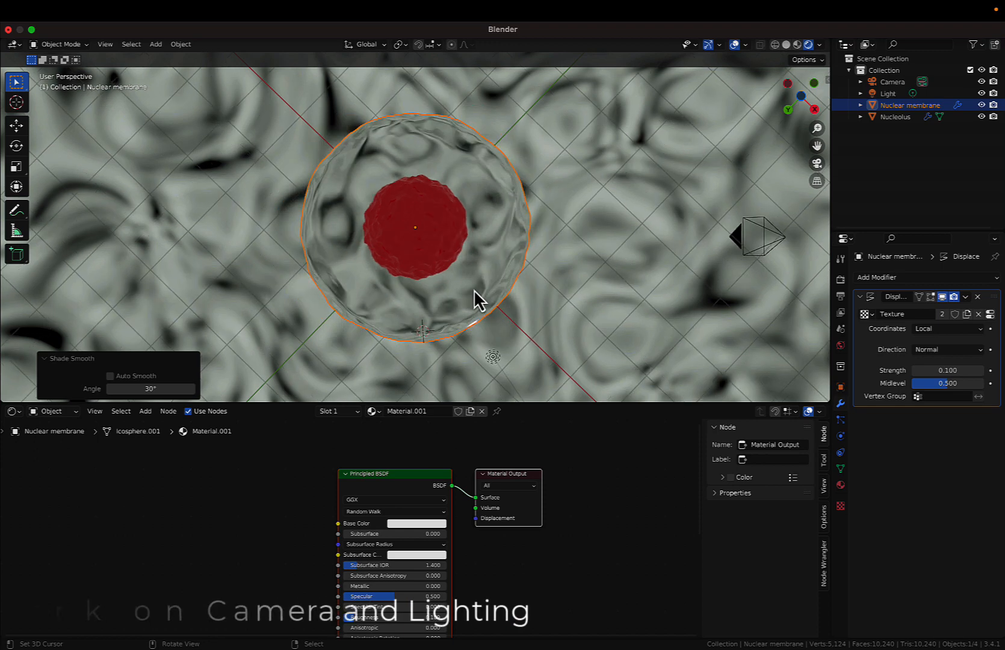
left_click_drag(570, 403, 574, 517)
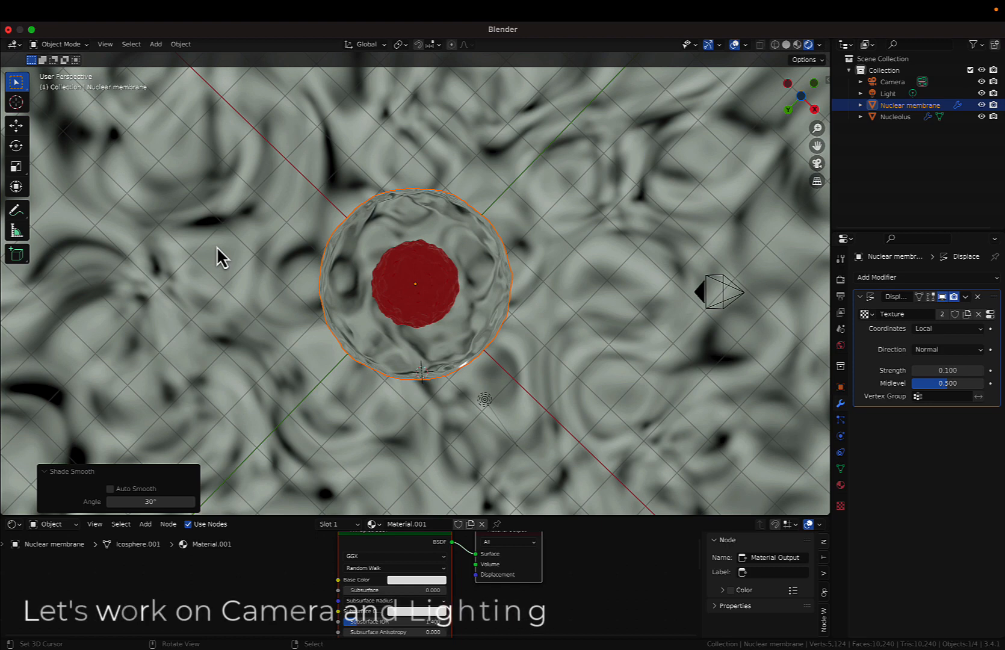
key("shift+a")
mouse_move(217, 245)
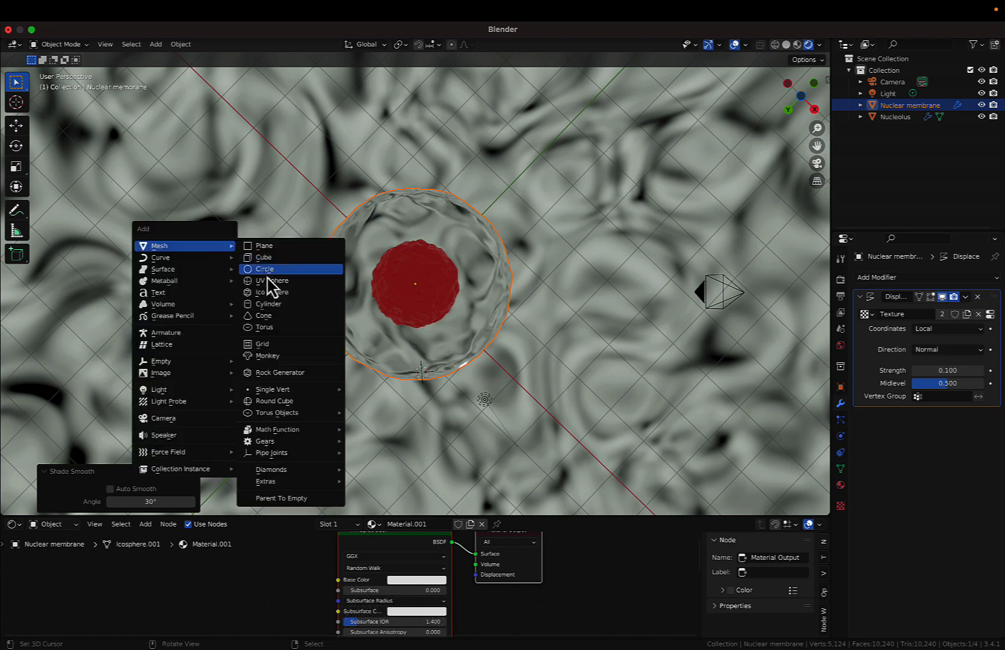
mouse_move(273, 431)
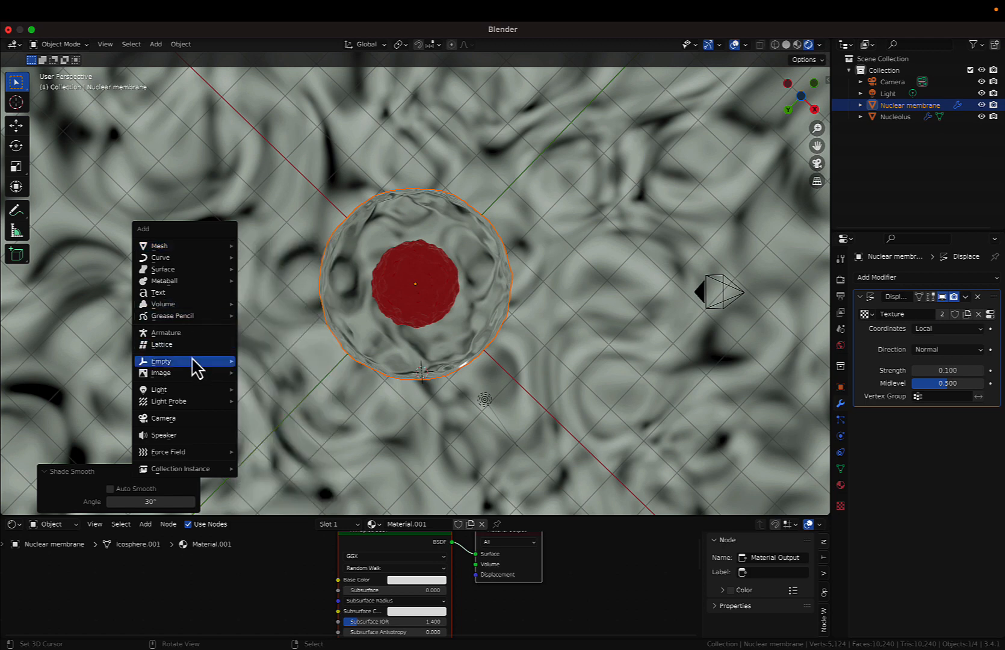
mouse_move(195, 369)
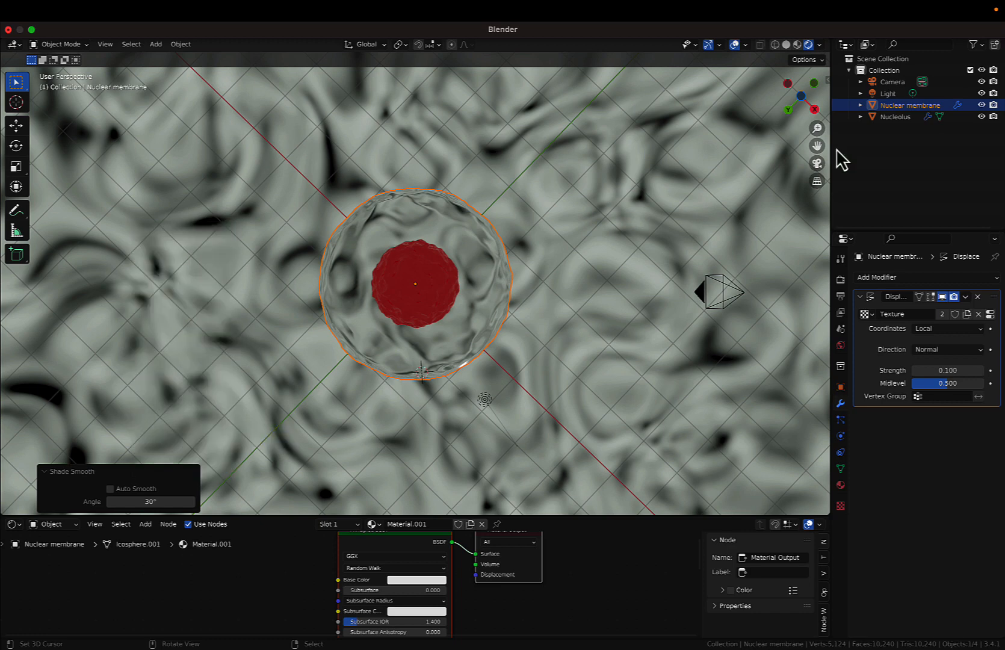
Select the camera and try to move it closer to the nucleus.
left_click(891, 81)
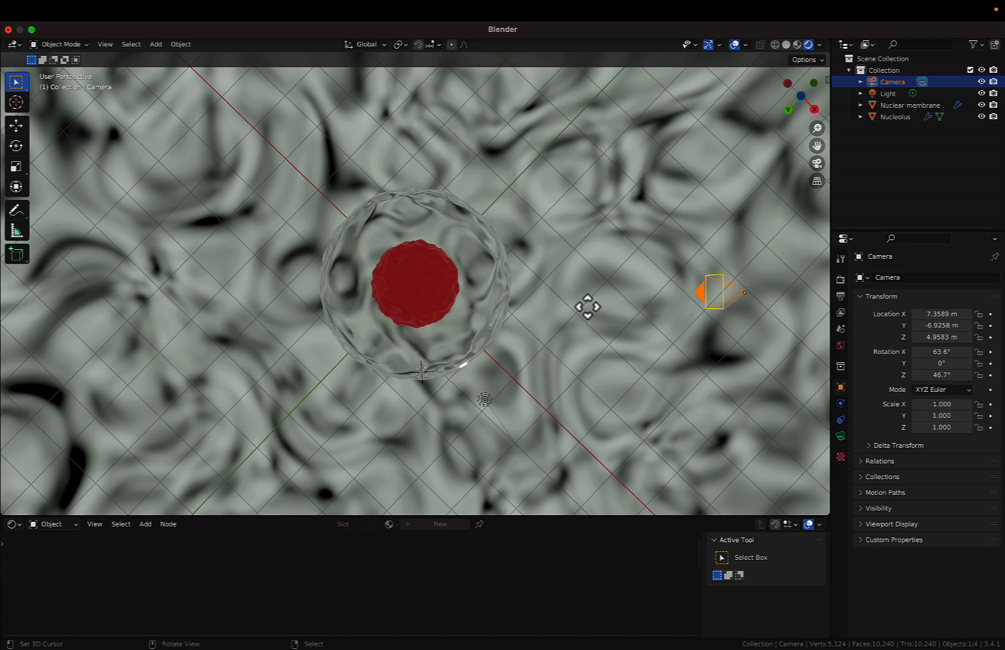
key("g")
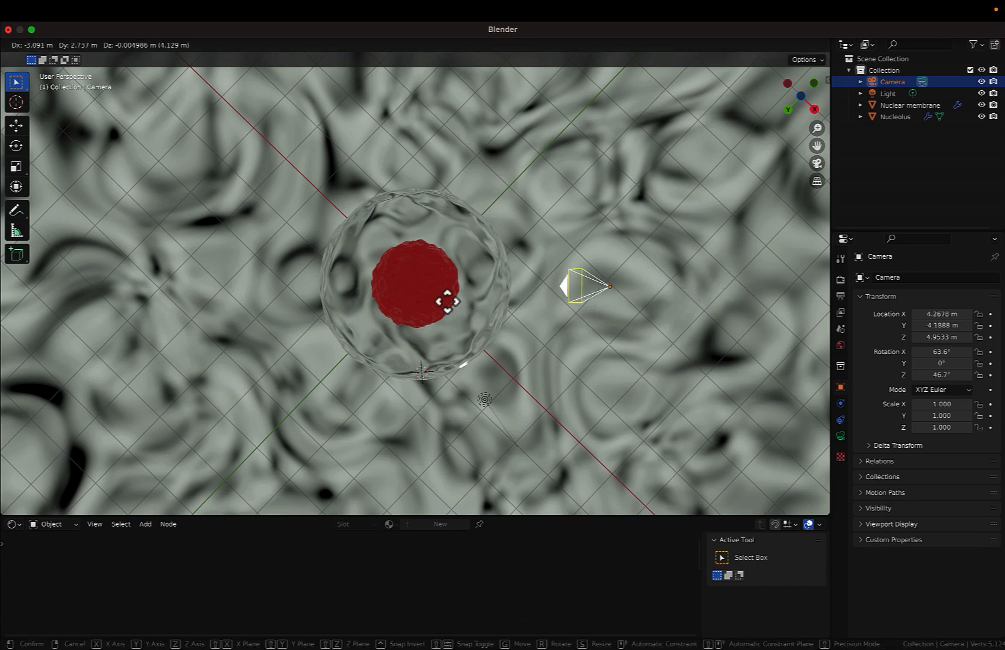
left_click(499, 303)
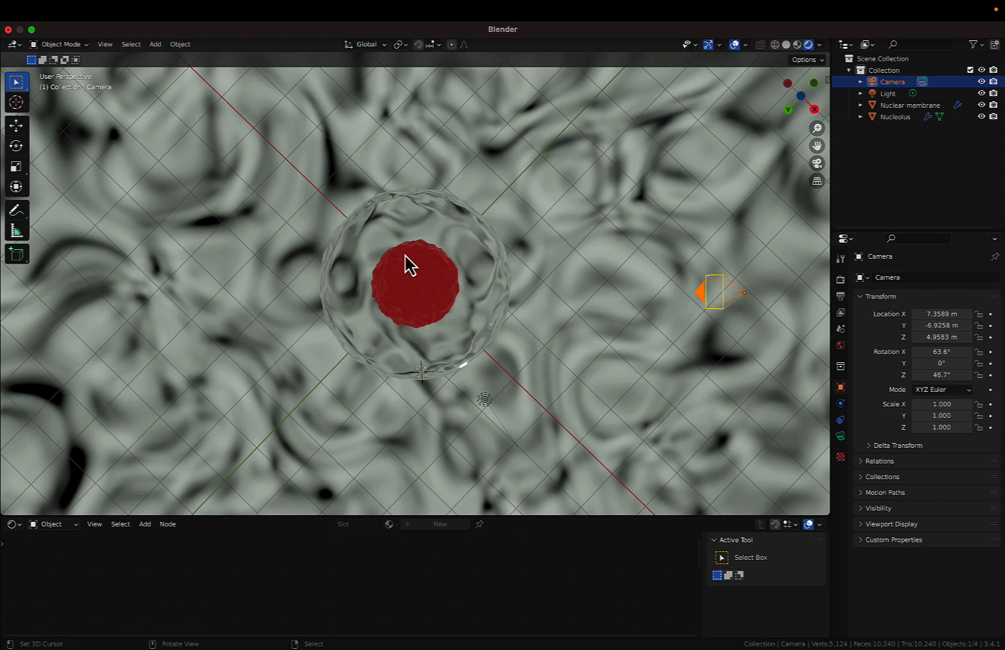
Frame the nucleus more closely, align the camera to the current view, and leave camera view to check its placement.
scroll(402, 246, "up", 2)
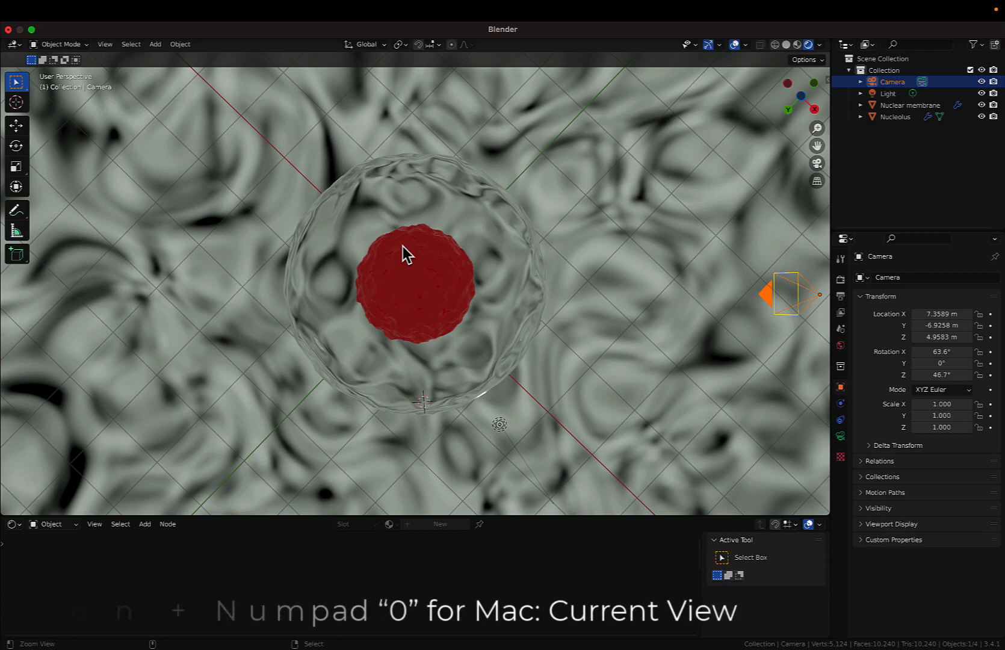
key("ctrl+alt+KP_0")
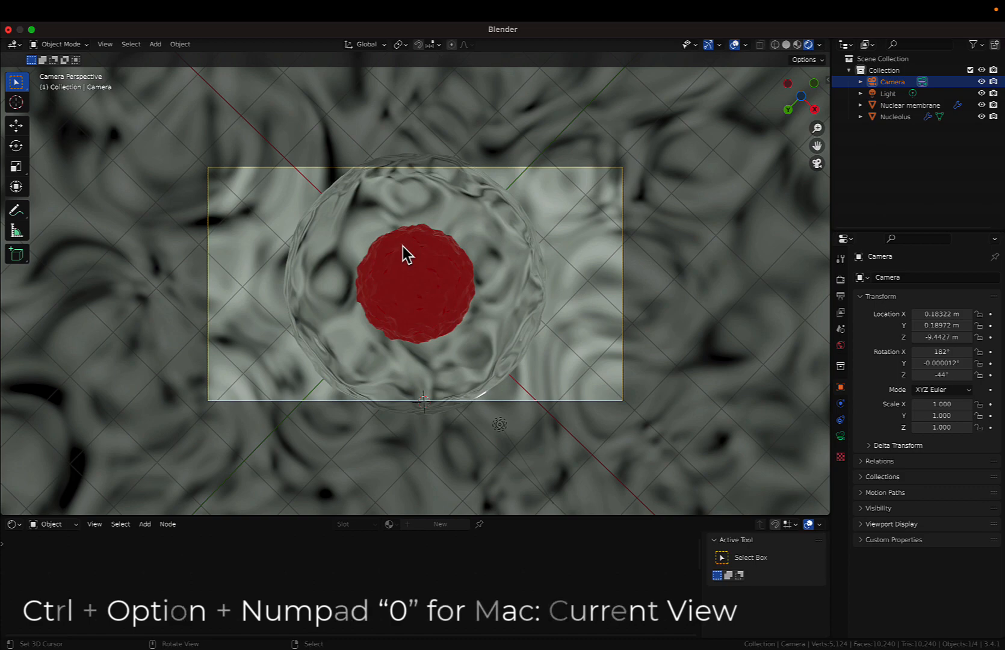
key("KP_0")
scroll(403, 246, "down", 3)
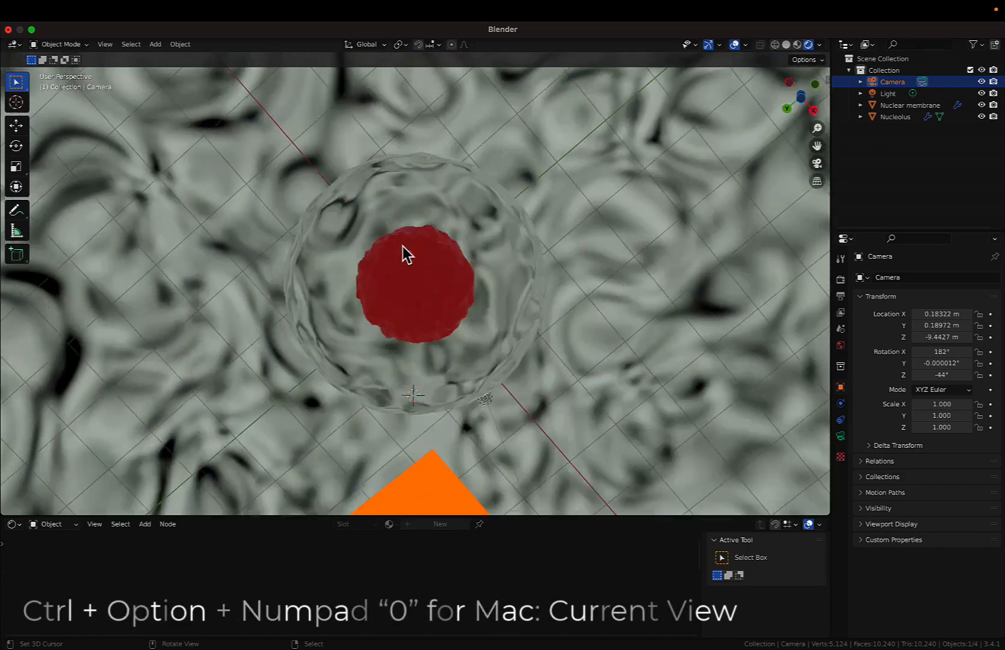
left_click(106, 47)
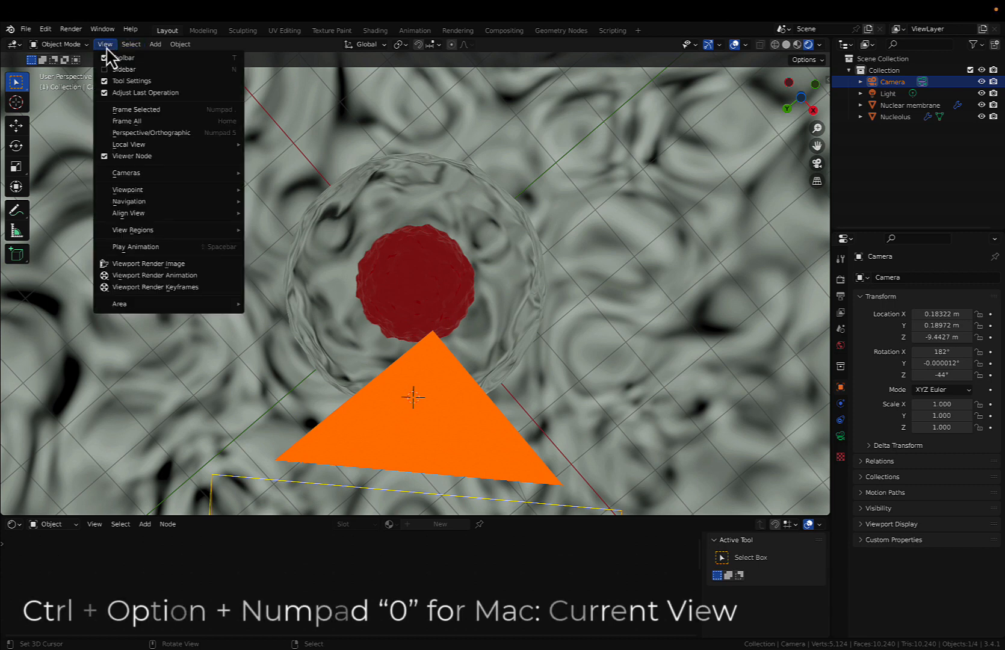
left_click(106, 49)
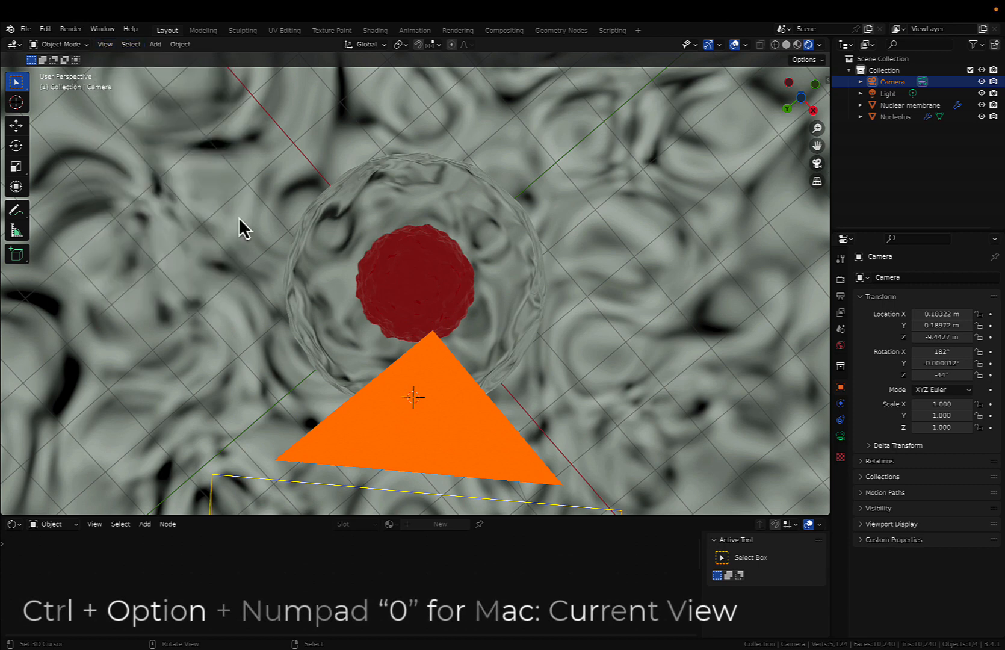
Compare the camera's framing of the nucleus with the view from below, and leave camera view.
key("grave")
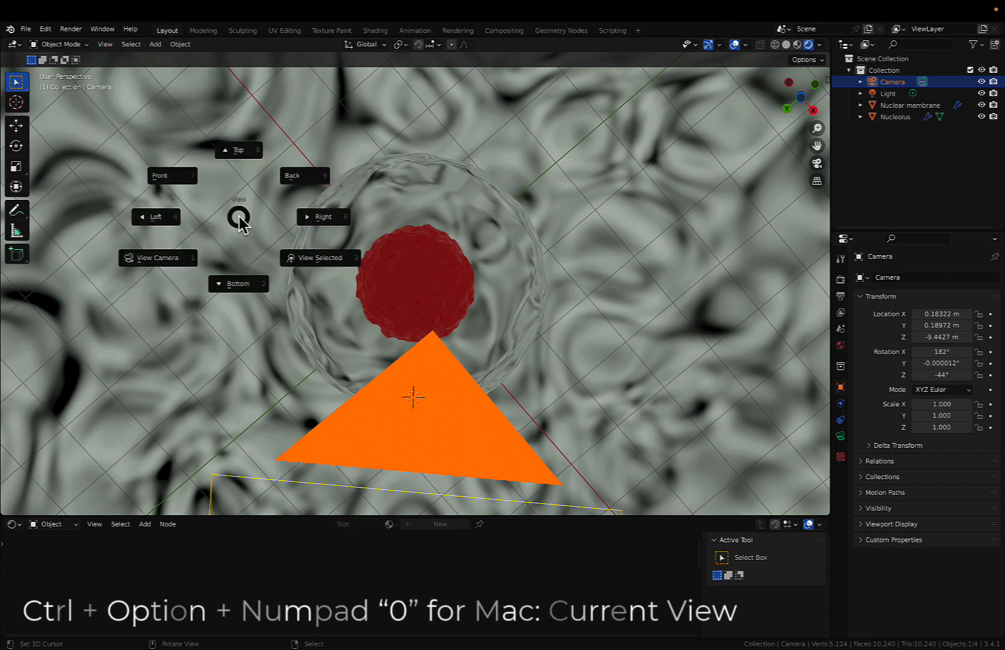
left_click(170, 258)
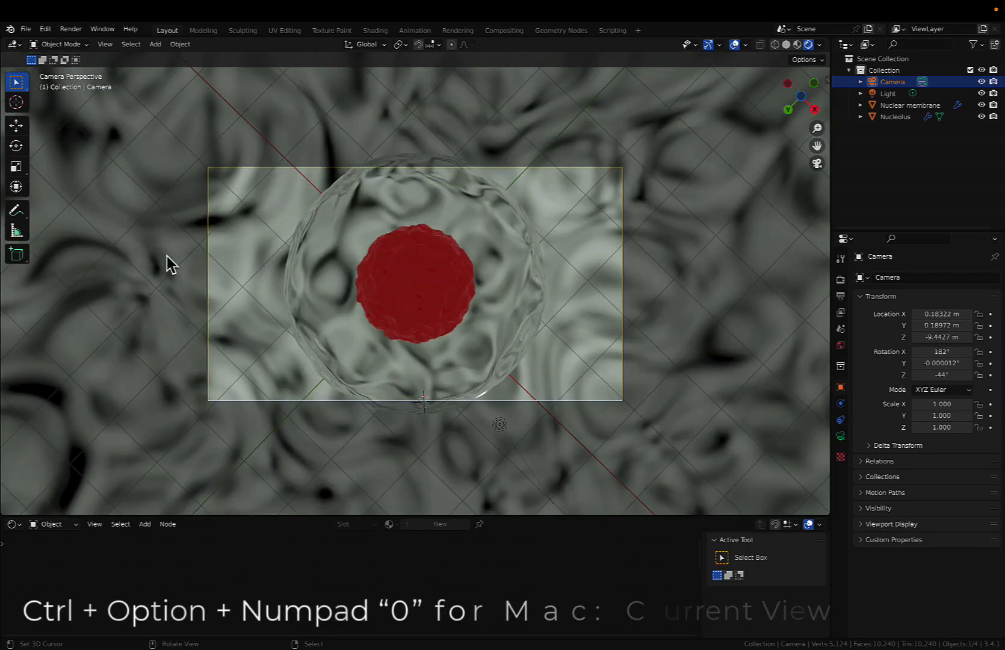
key("grave")
left_click(172, 323)
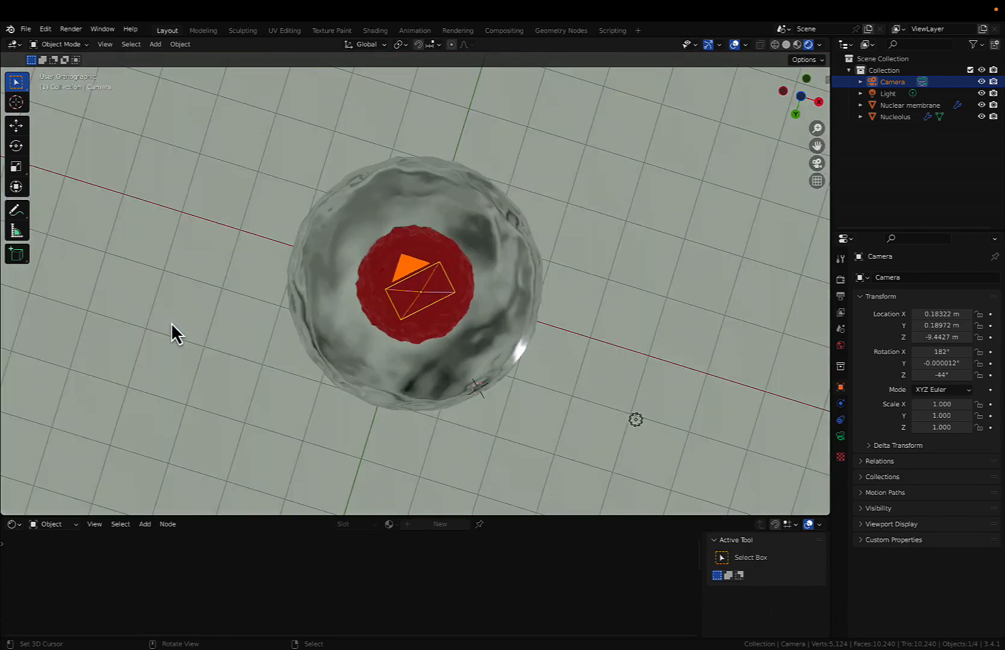
key("grave")
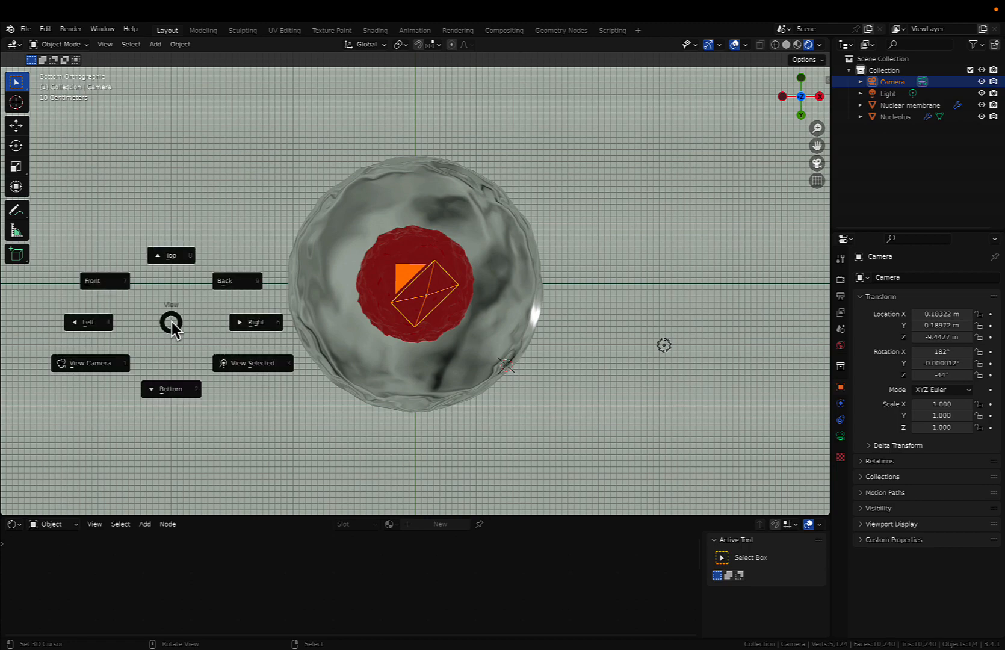
left_click(82, 375)
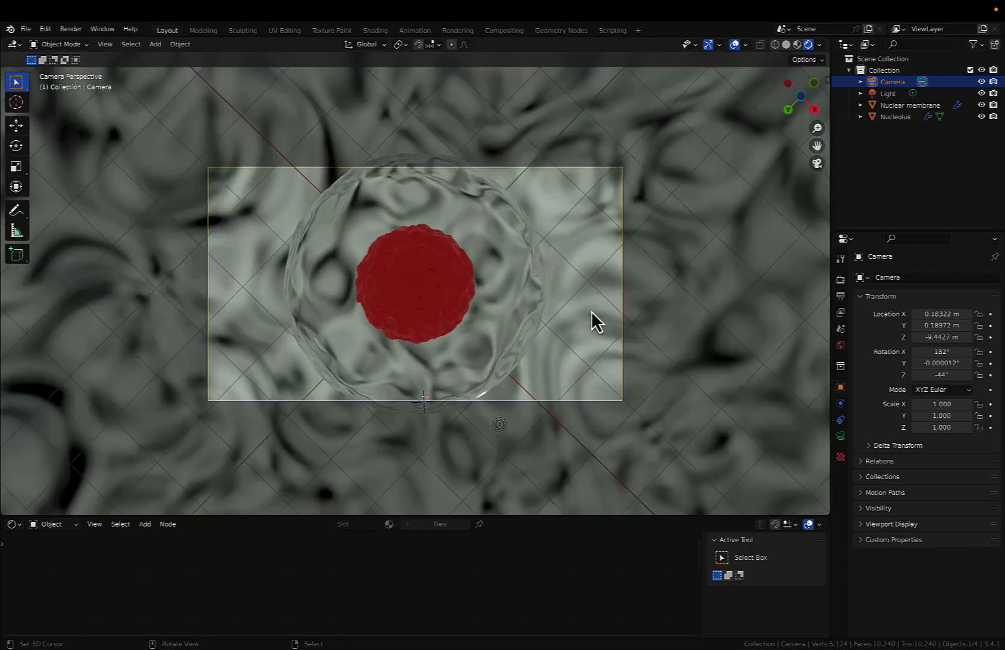
key("KP_0")
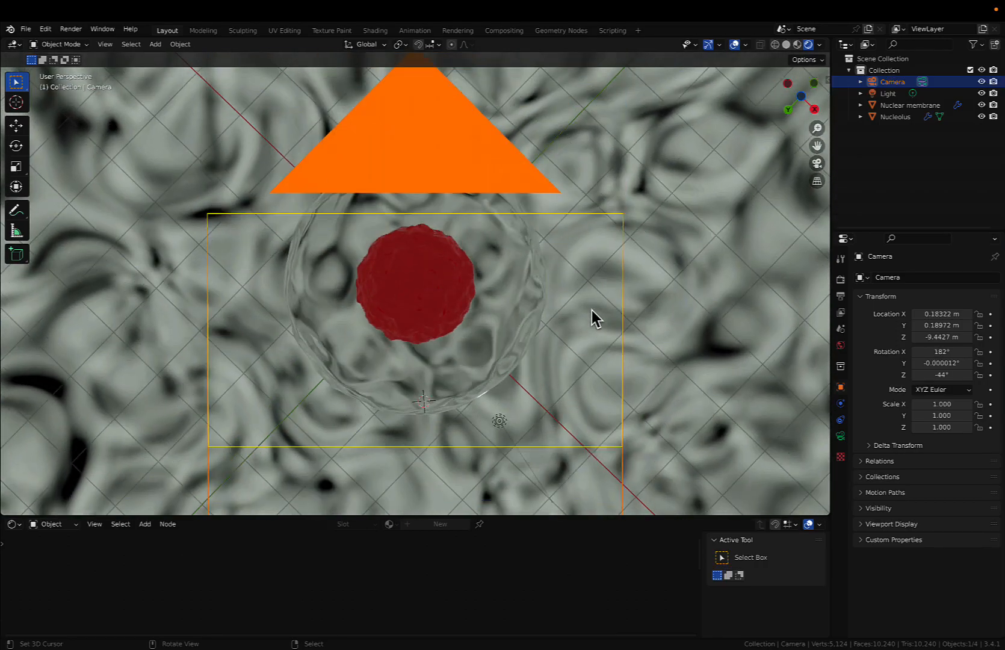
scroll(591, 310, "down", 8)
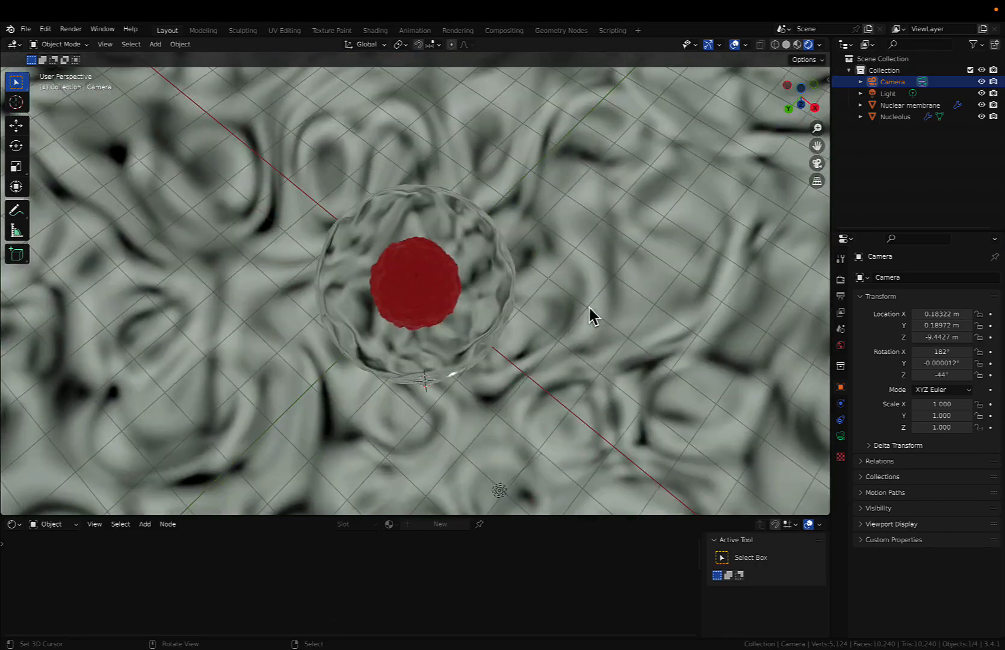
scroll(591, 309, "down", 1)
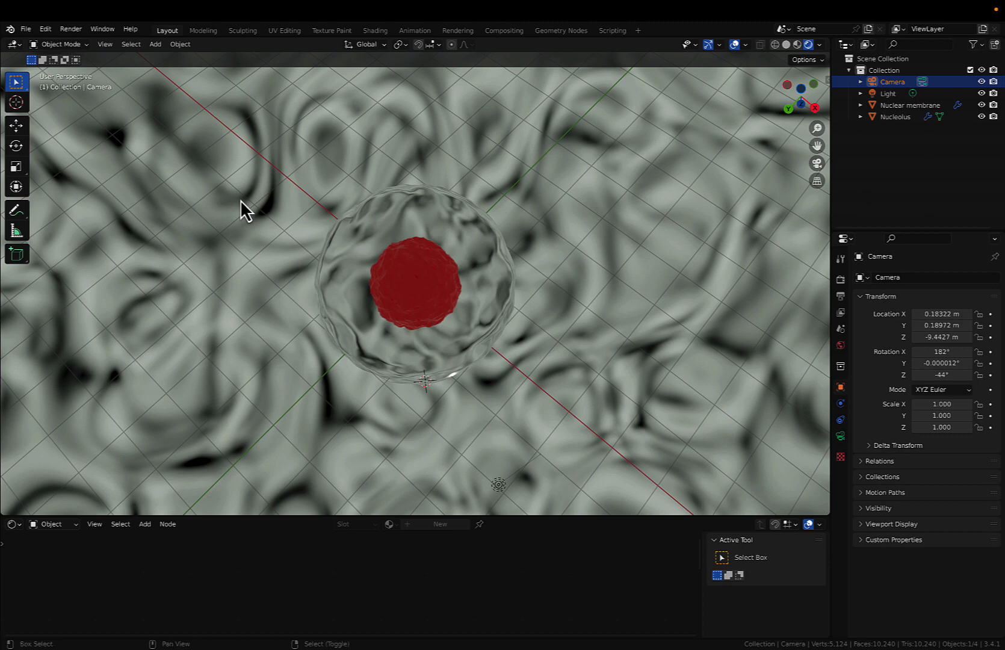
Add a Sun light to the scene.
key("shift+a")
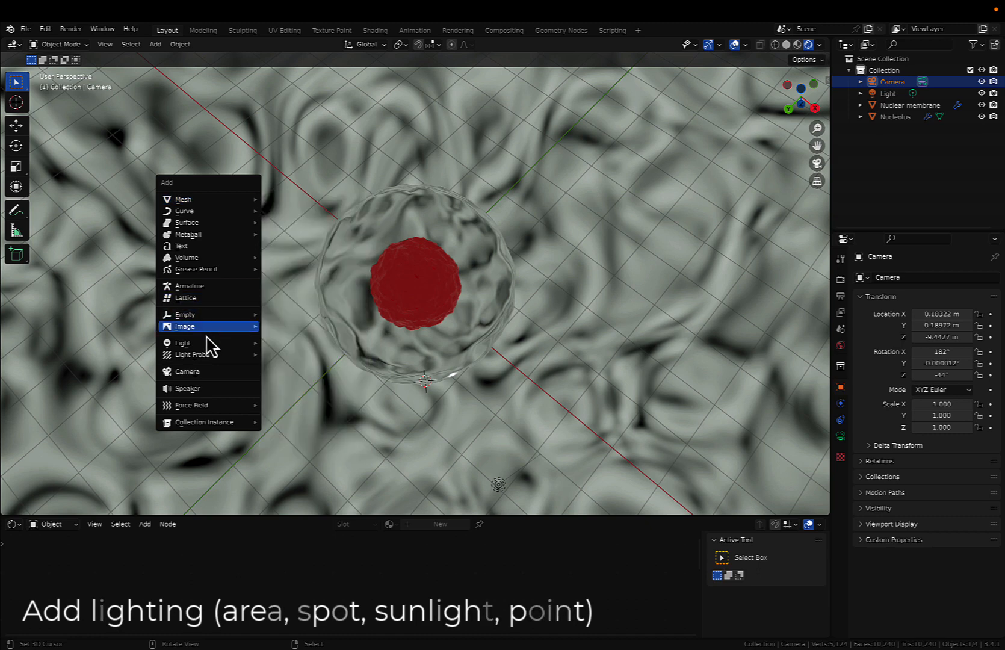
mouse_move(207, 344)
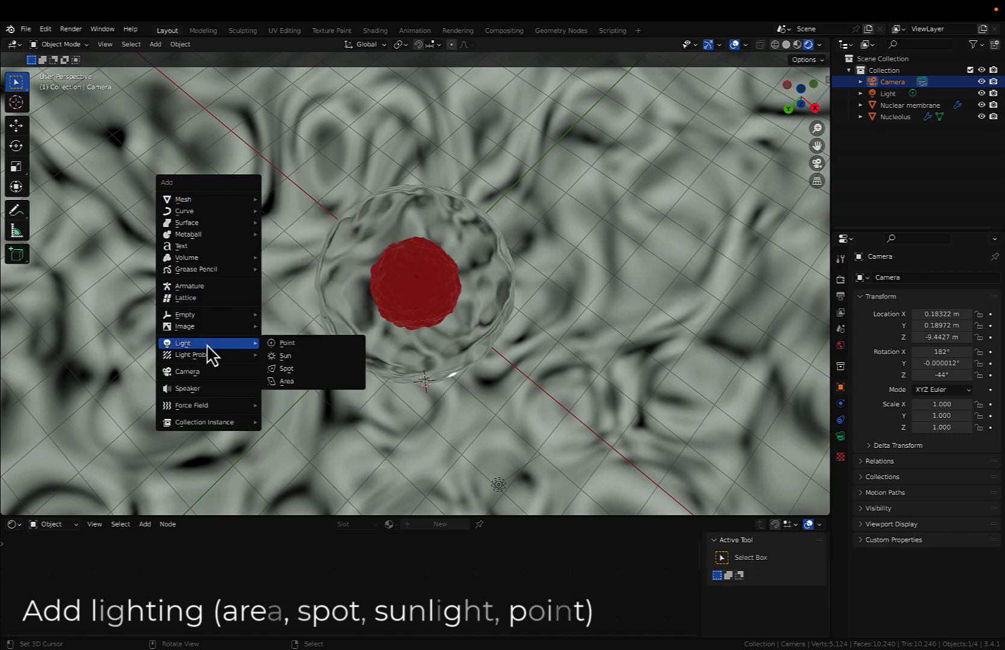
left_click(291, 357)
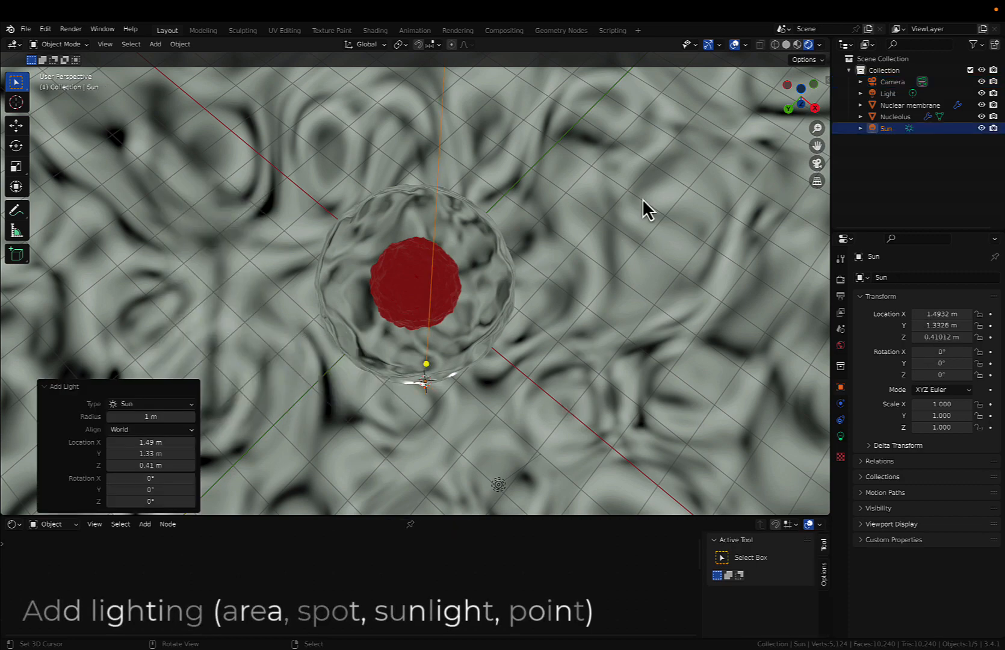
Move the Sun light by about 0.04 m in X, -0.8 m in Y and -1.25 m in Z, near the nucleus.
middle_click_drag(643, 198, 651, 177)
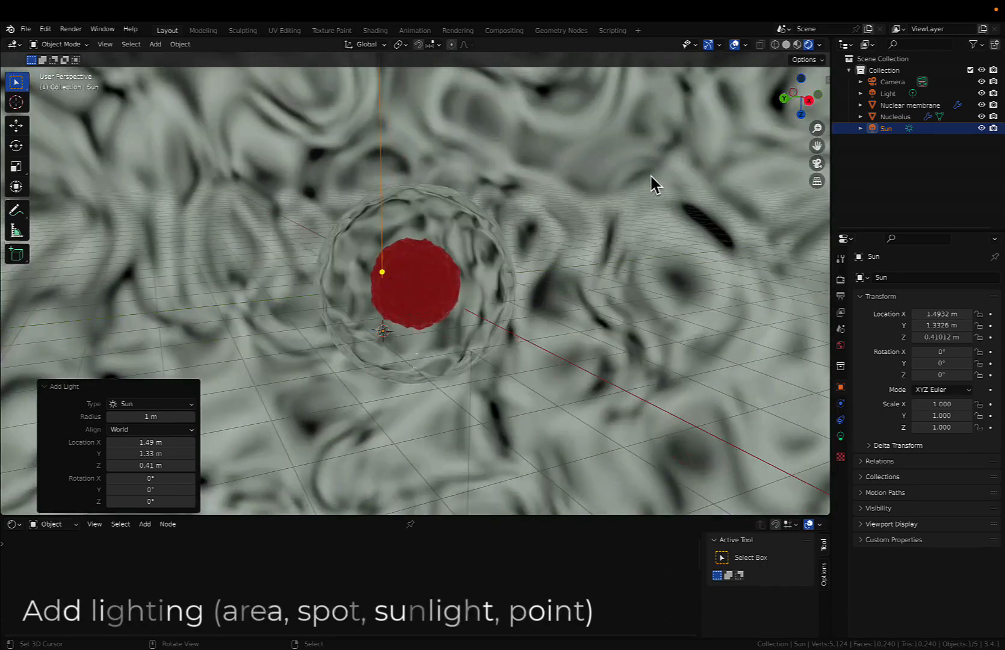
scroll(651, 177, "down", 5)
scroll(605, 209, "down", 2)
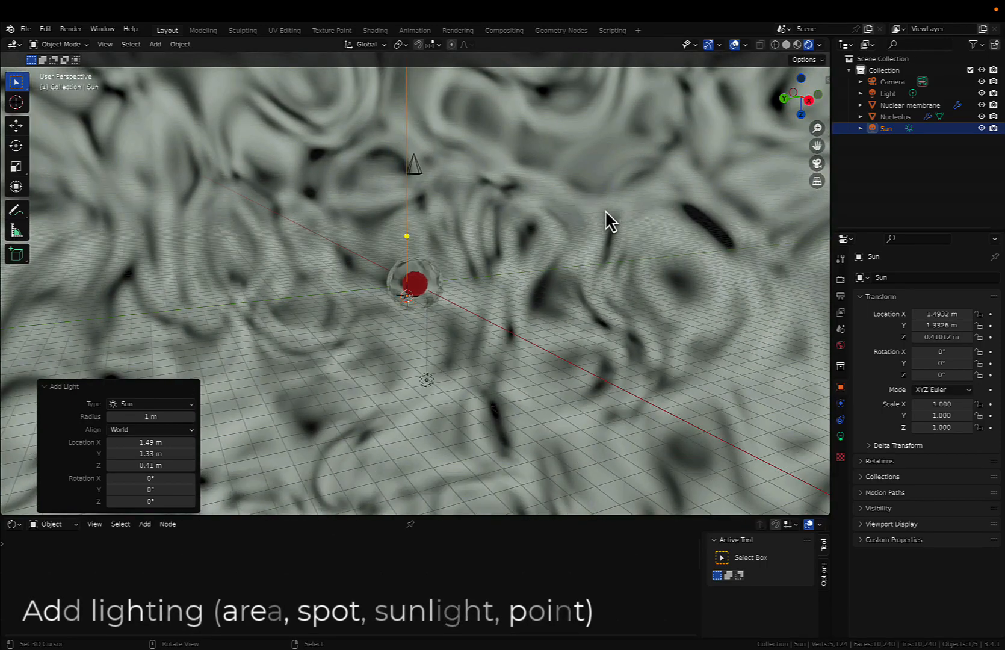
left_click(408, 240)
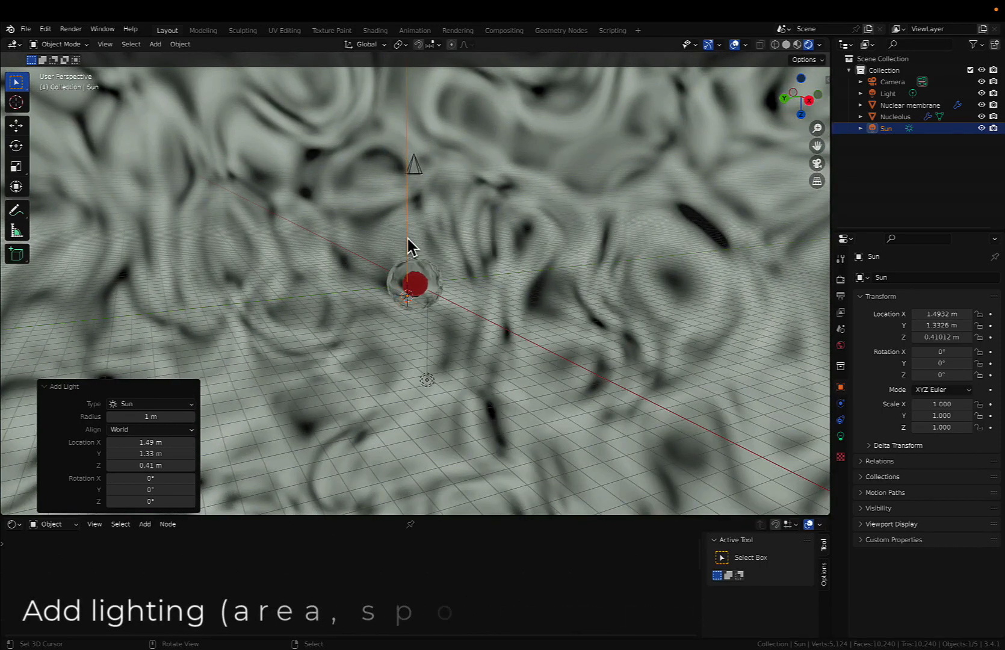
key("g")
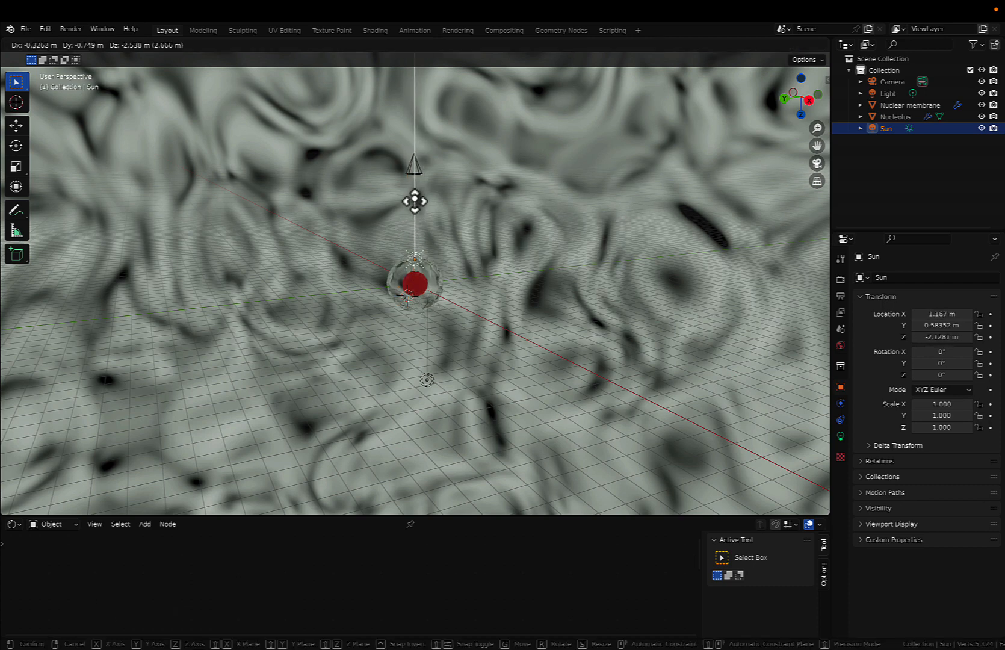
left_click(418, 223)
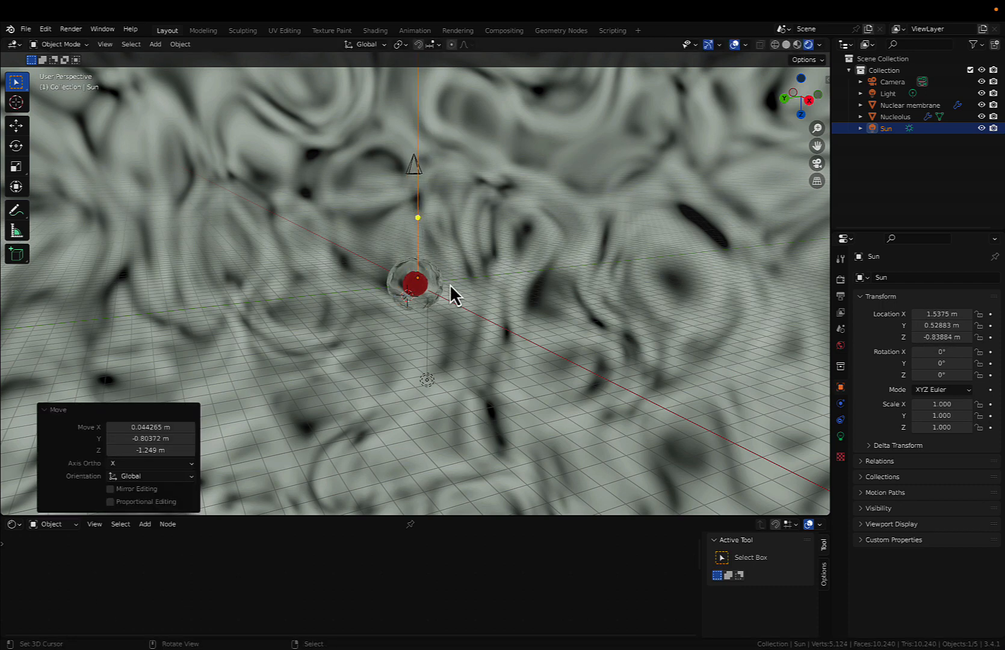
Set the Sun light's strength to 10000 and inspect its highlights on the membrane and nucleolus.
scroll(414, 279, "up", 8)
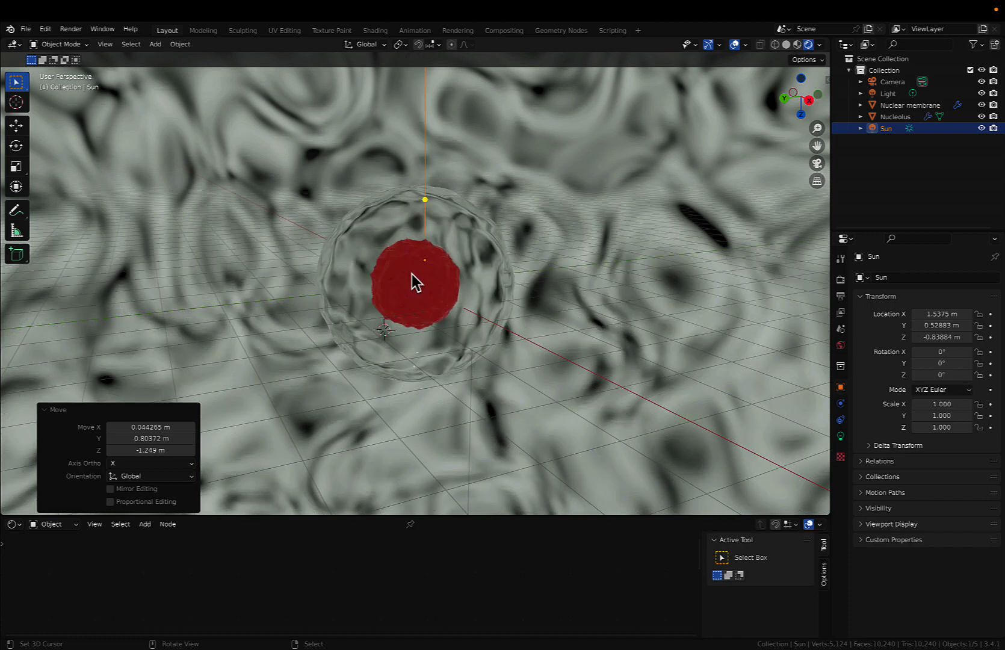
scroll(412, 273, "up", 2)
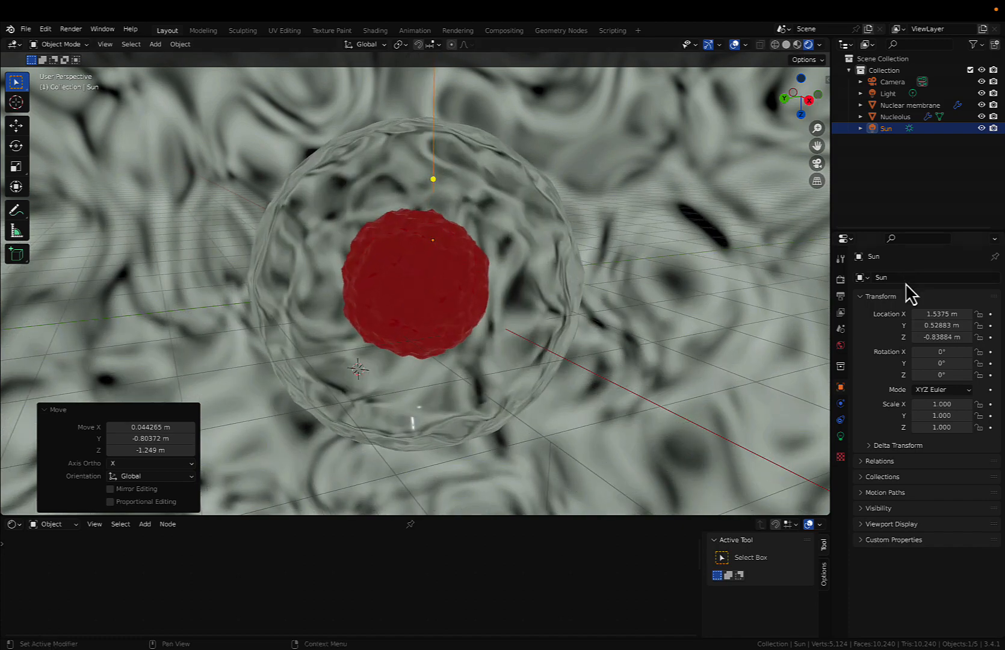
left_click(840, 436)
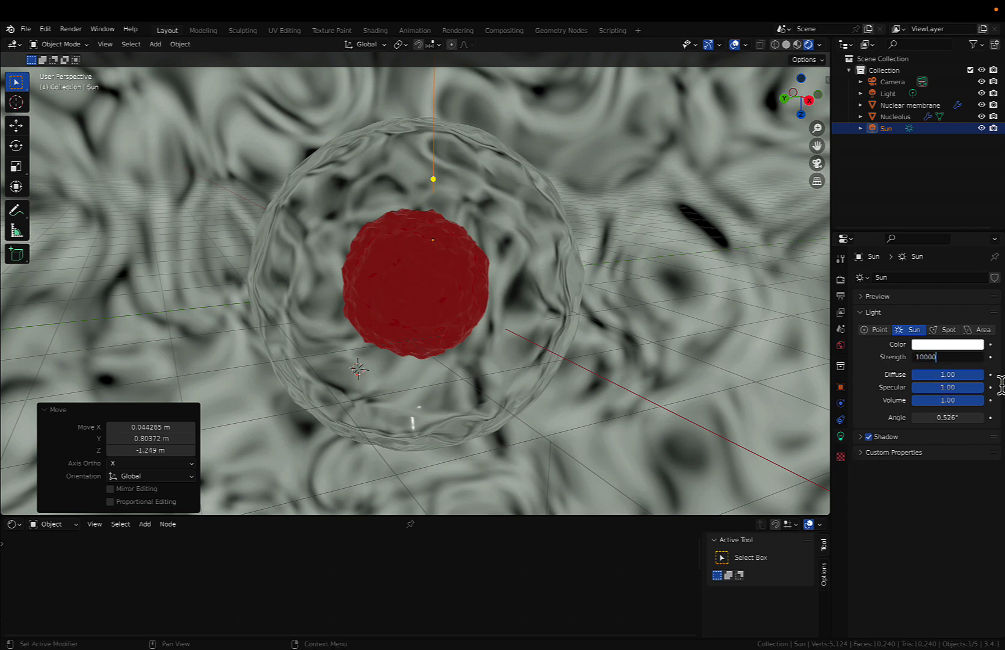
key("Return")
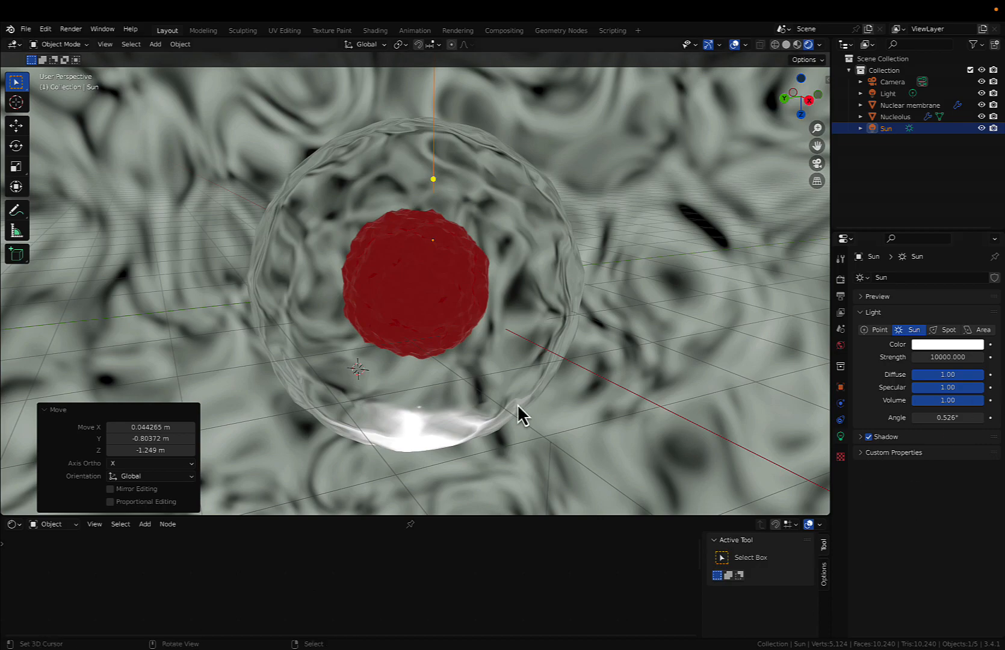
scroll(484, 388, "down", 10)
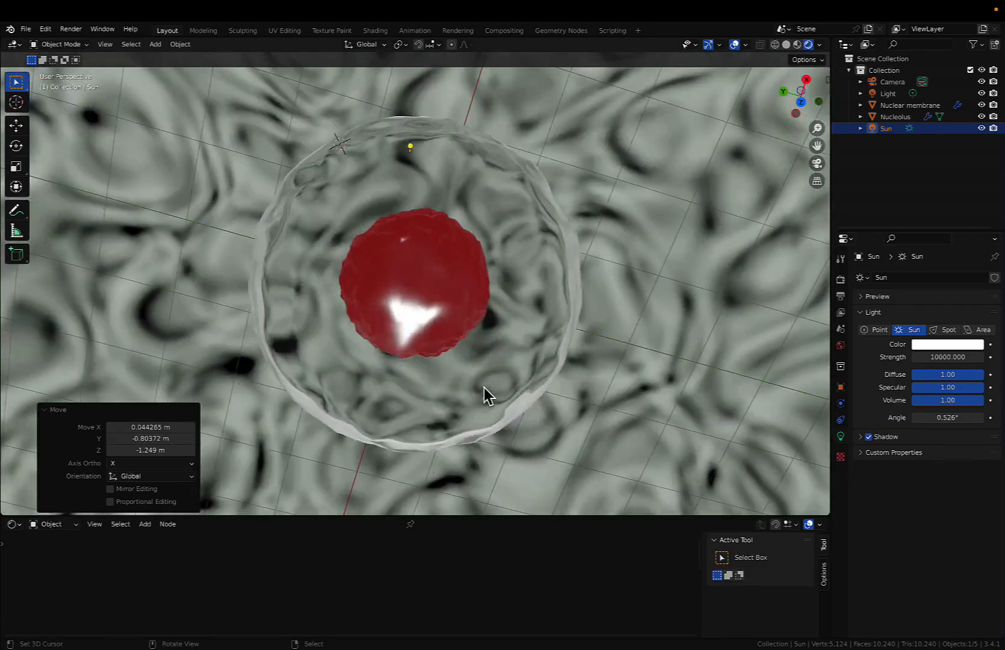
scroll(484, 388, "down", 4)
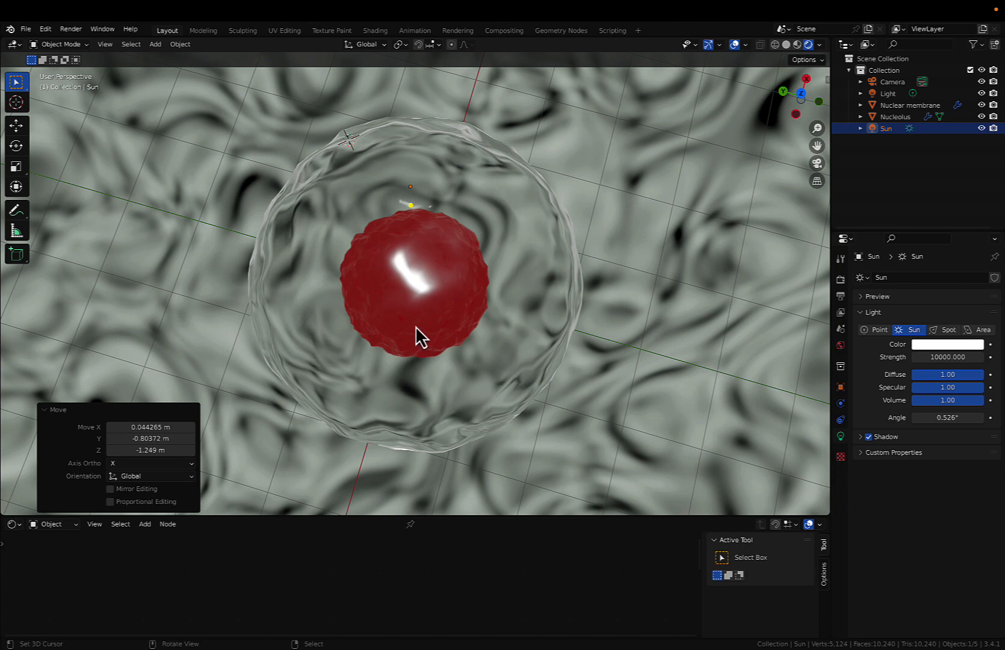
Scale the Sun light by about 2.25 and inspect the lighting from several angles.
key("s")
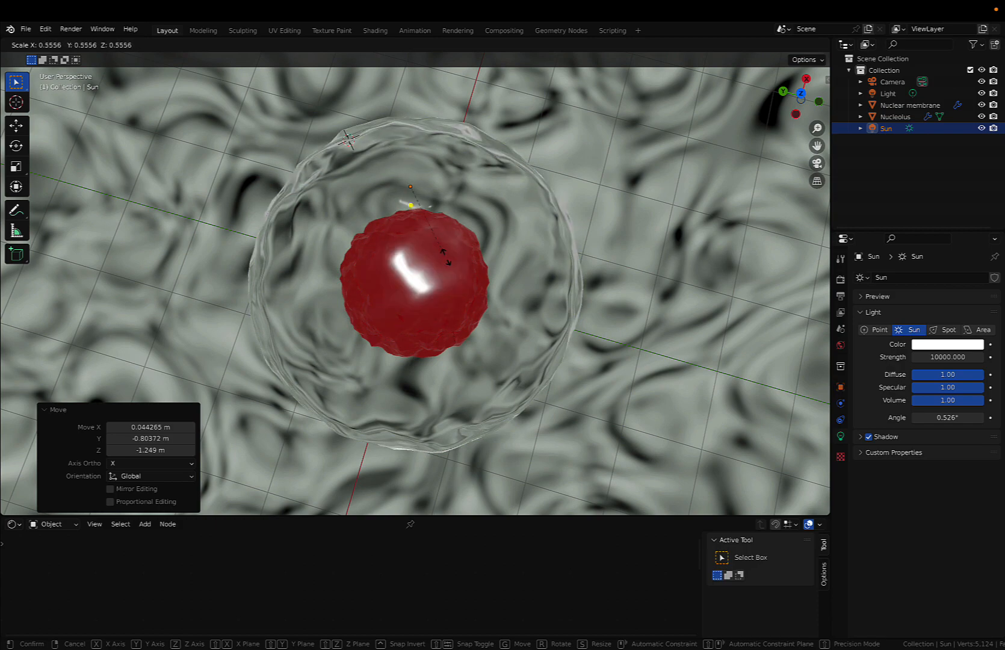
left_click(661, 374)
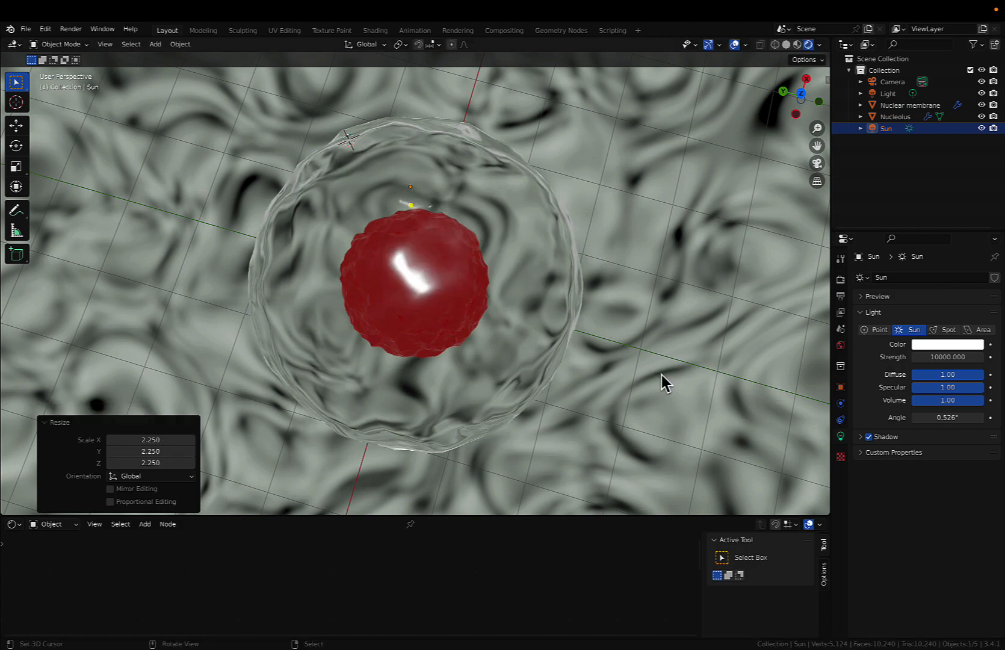
scroll(661, 376, "down", 5)
scroll(661, 376, "down", 6)
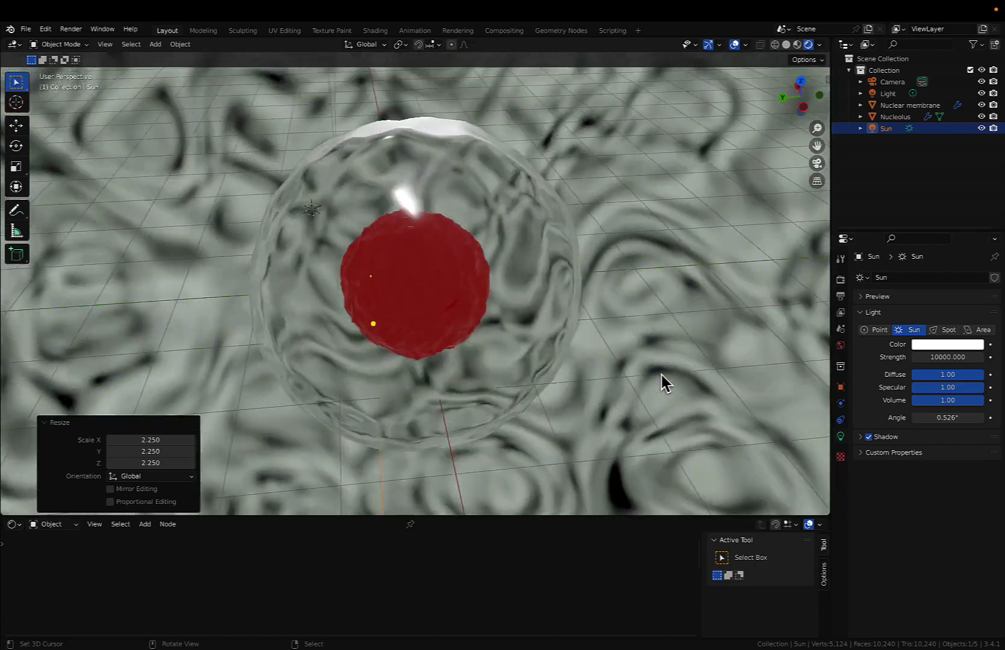
scroll(661, 375, "down", 3)
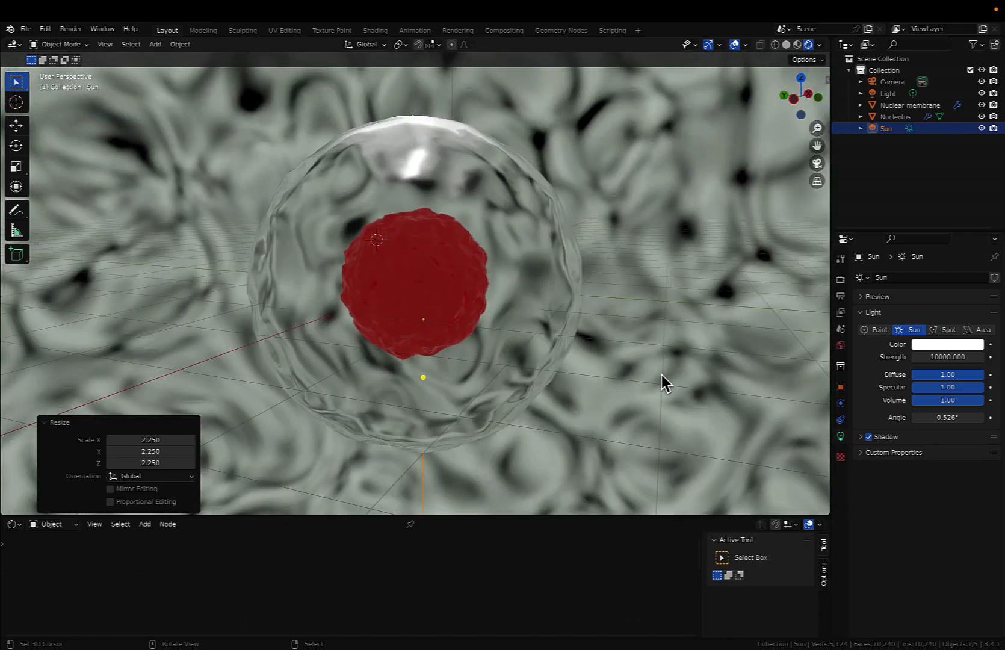
scroll(661, 375, "right", 3)
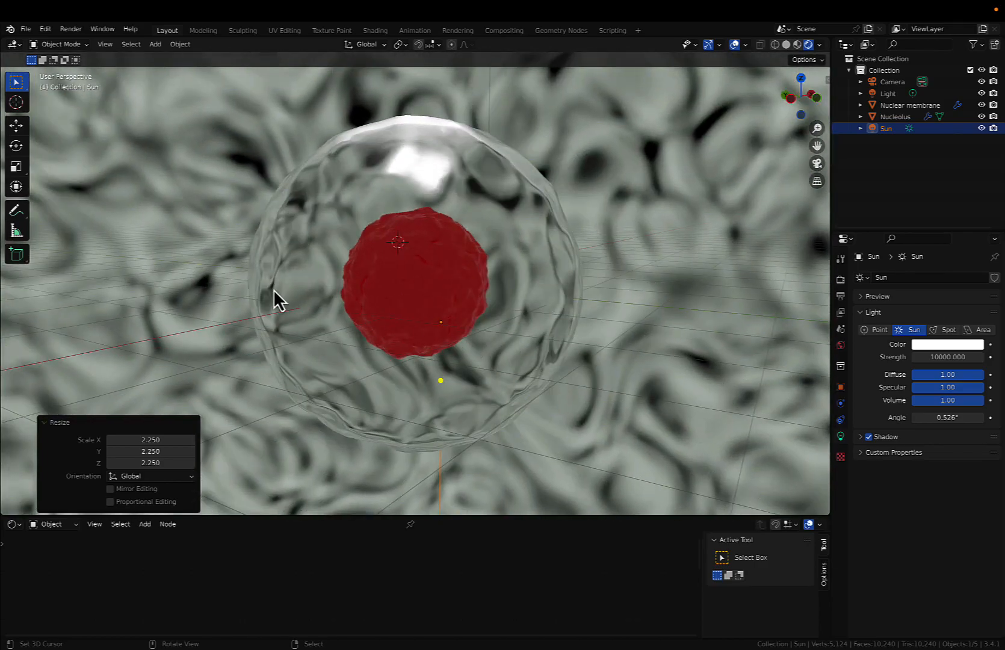
Add an Area light to the scene.
key("shift+a")
mouse_move(274, 289)
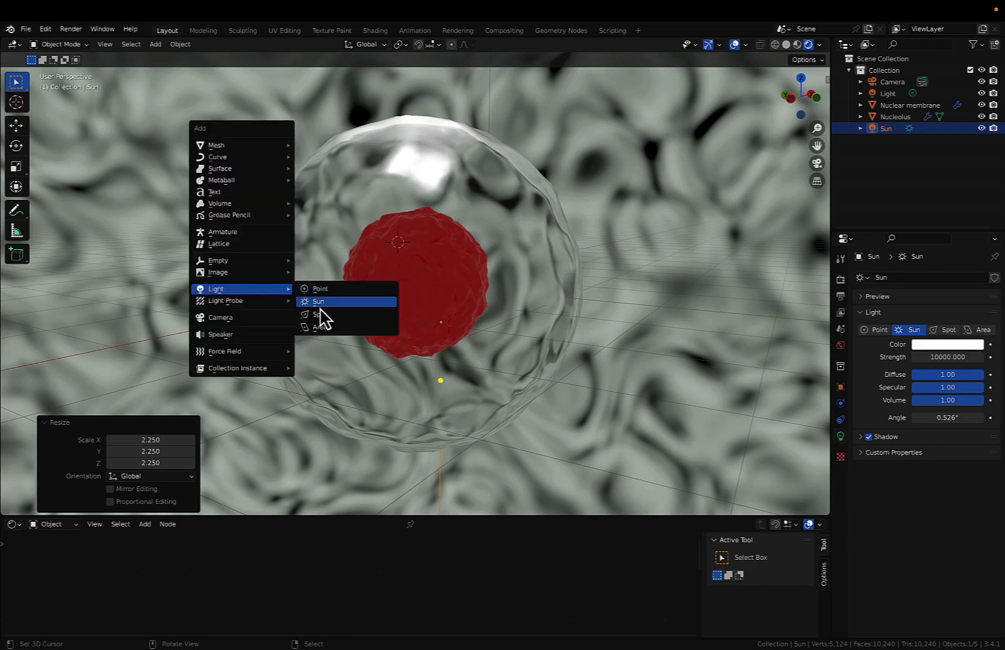
left_click(324, 327)
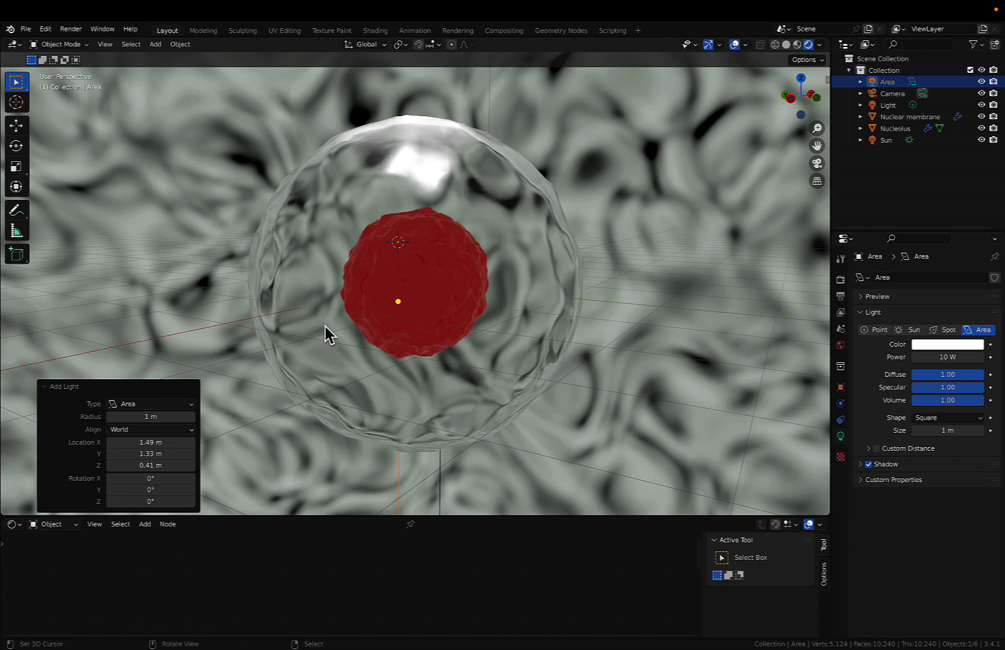
key("g")
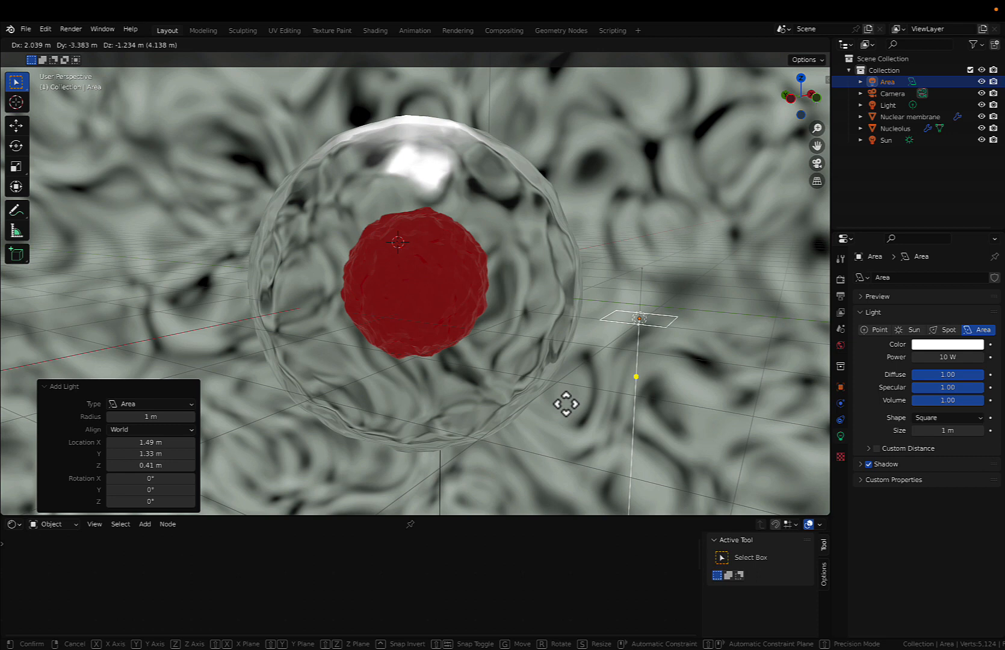
key("x")
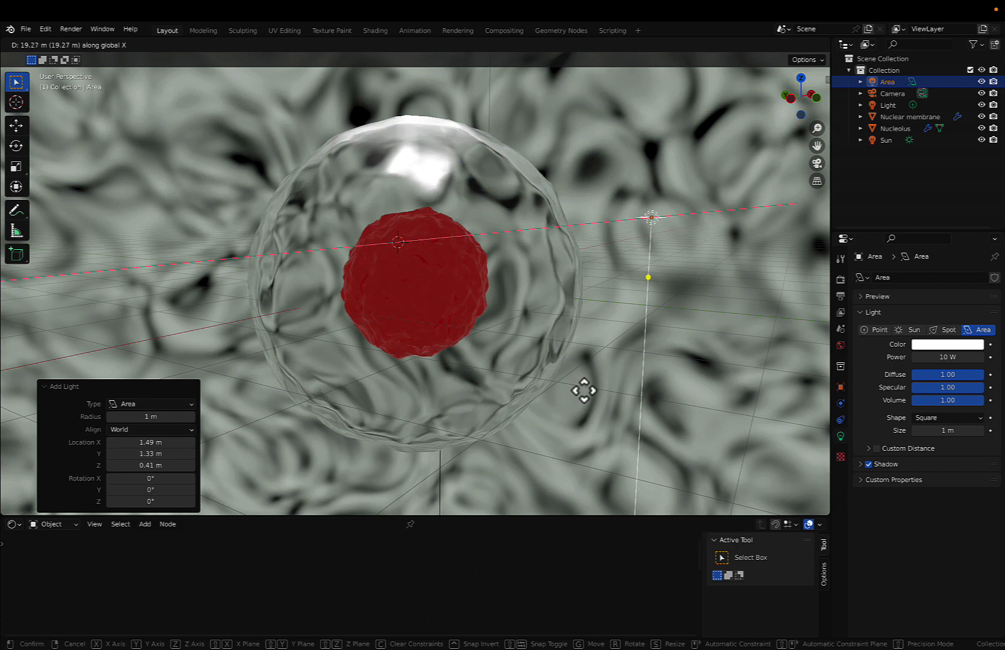
key("Escape")
Move the Area light about -4.06 m along the global Y axis, outside the membrane.
key("g")
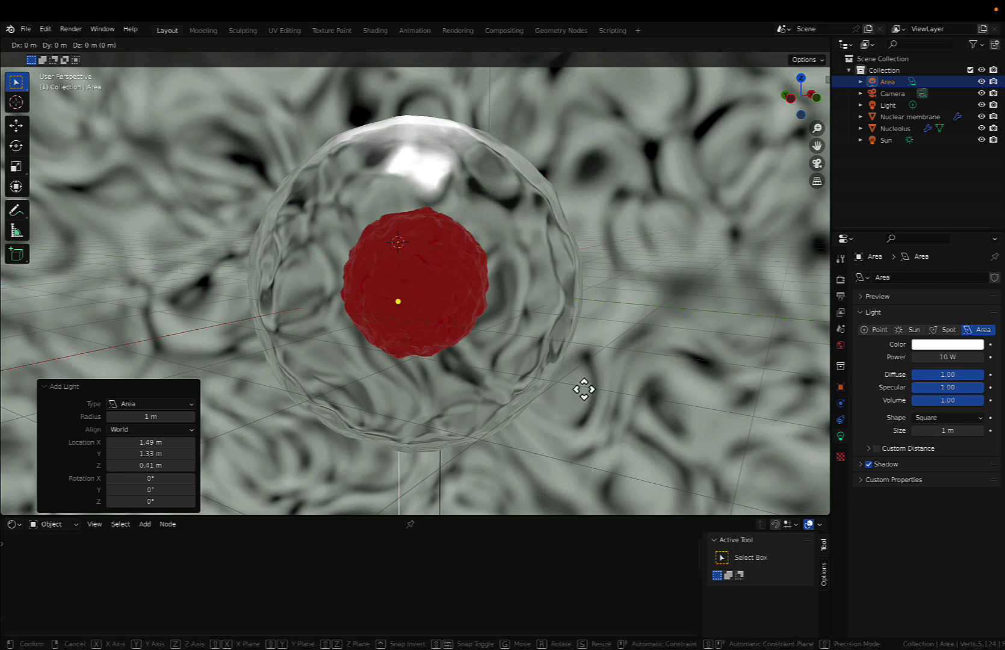
key("y")
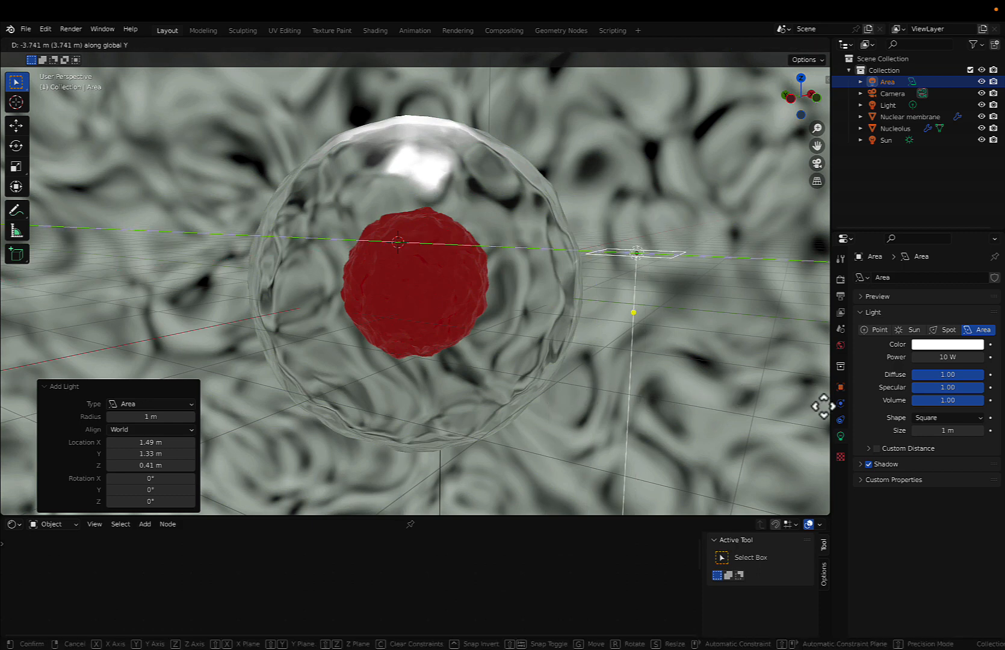
left_click(24, 416)
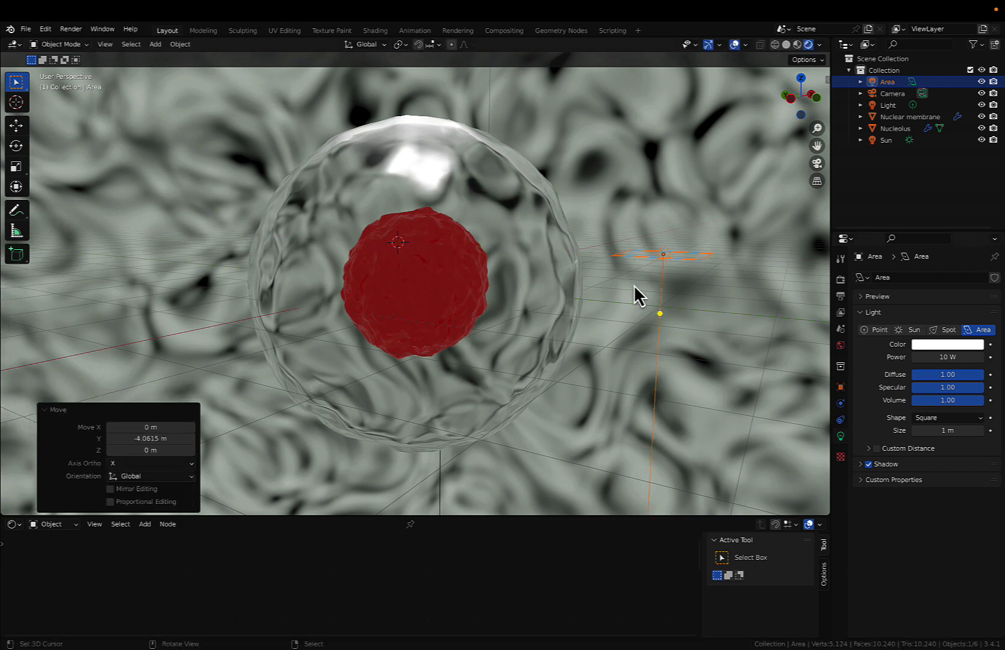
key("r")
key("z")
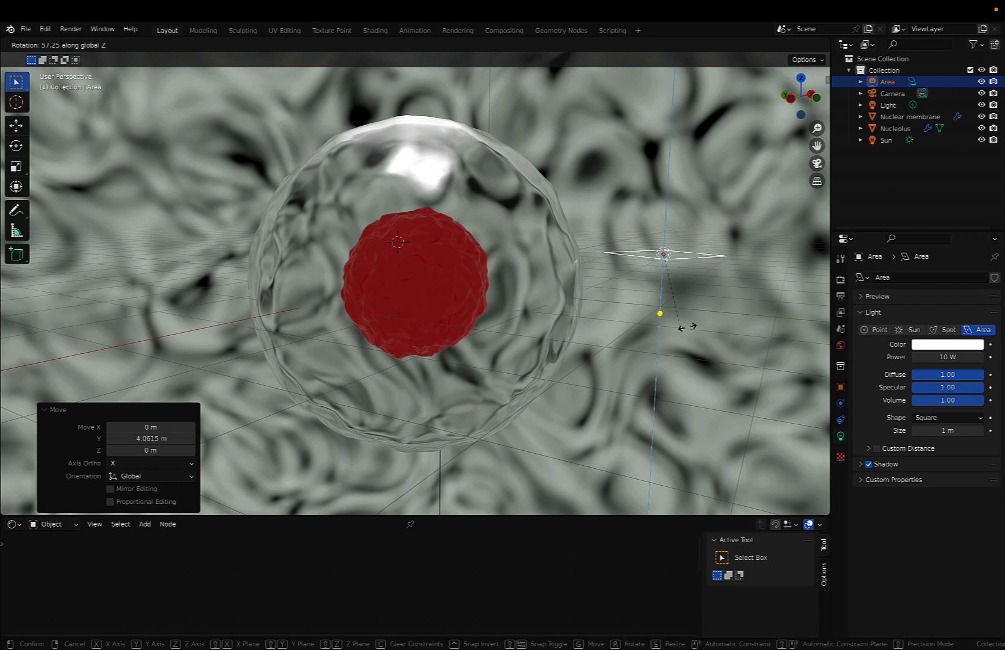
key("z")
key("z")
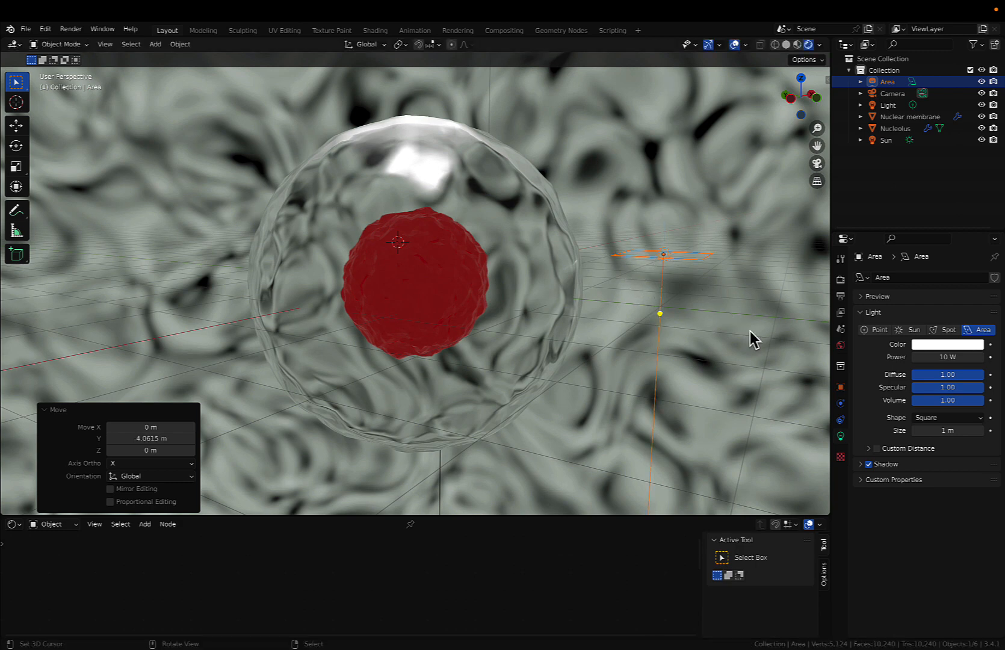
Rotate the Area light about 86.9° around the global X axis and about 7.17° around the global Y axis.
key("x")
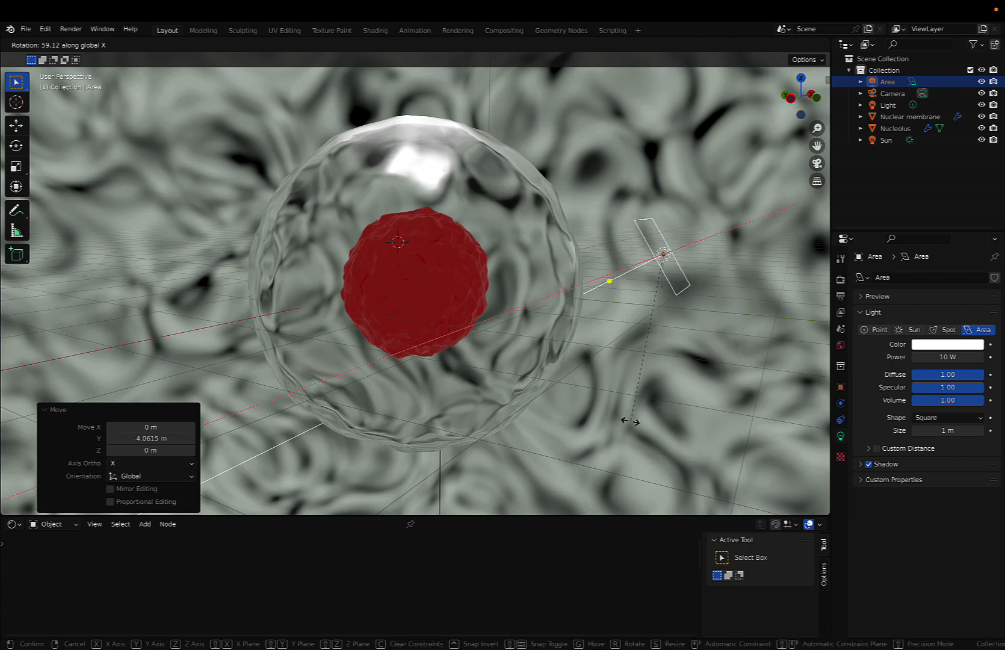
left_click(474, 486)
scroll(580, 414, "right", 5)
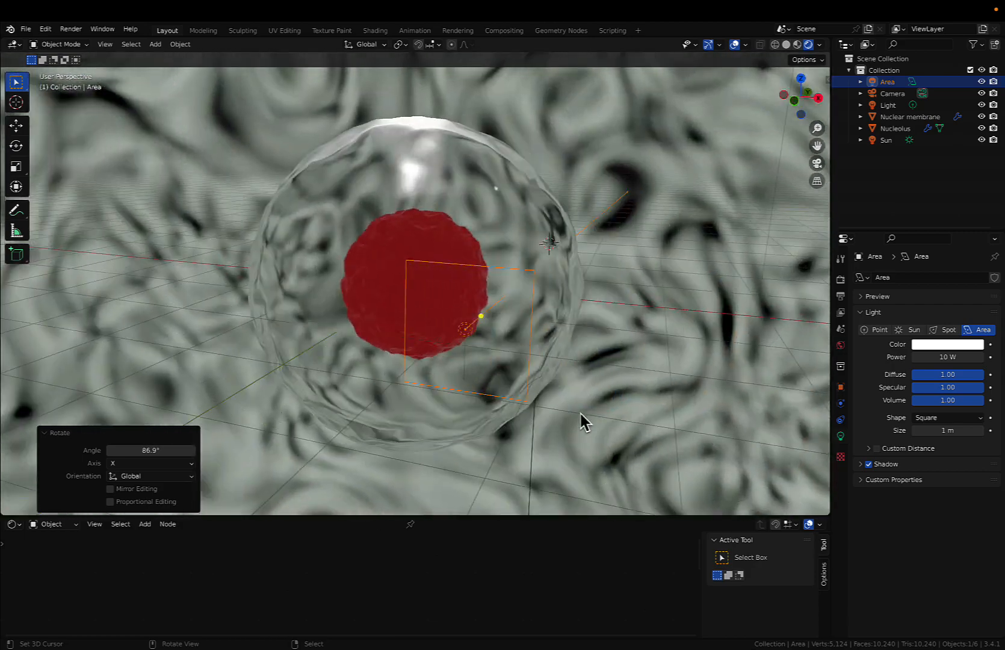
scroll(580, 414, "up", 3)
scroll(580, 414, "left", 2)
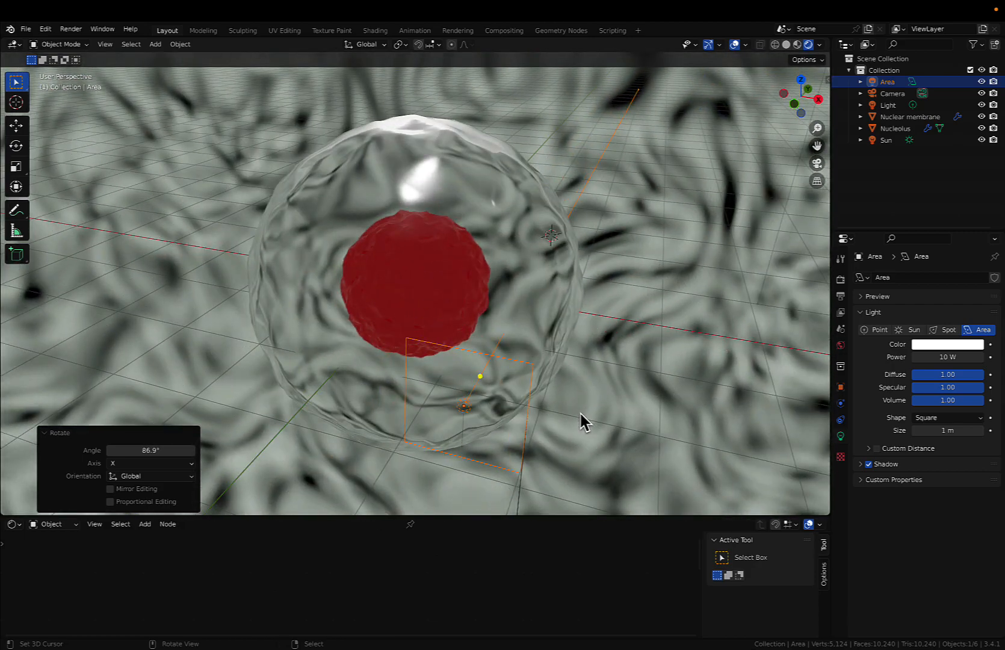
key("r")
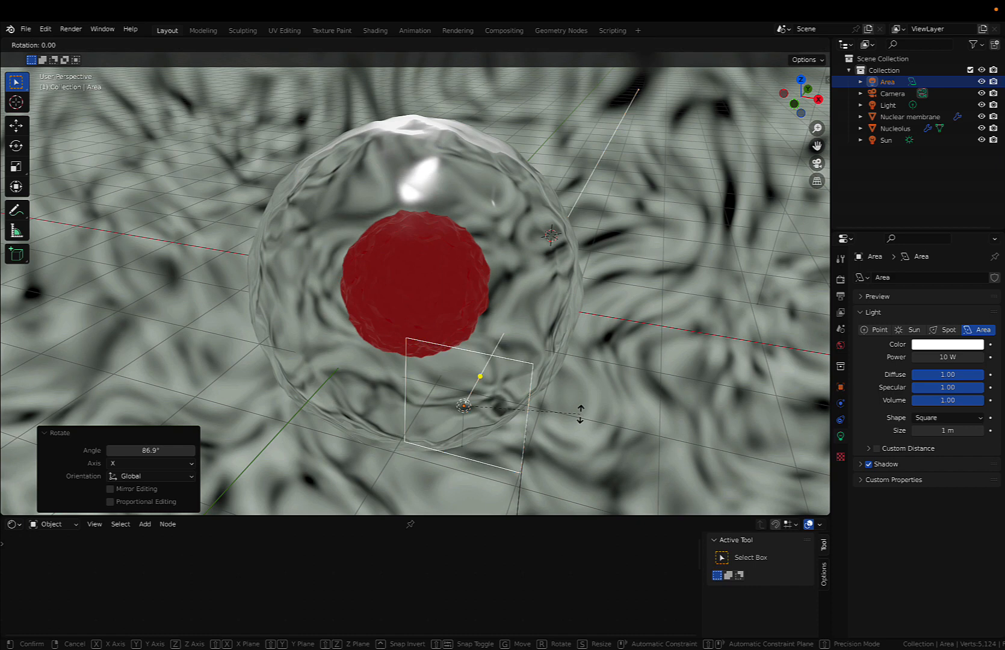
key("y")
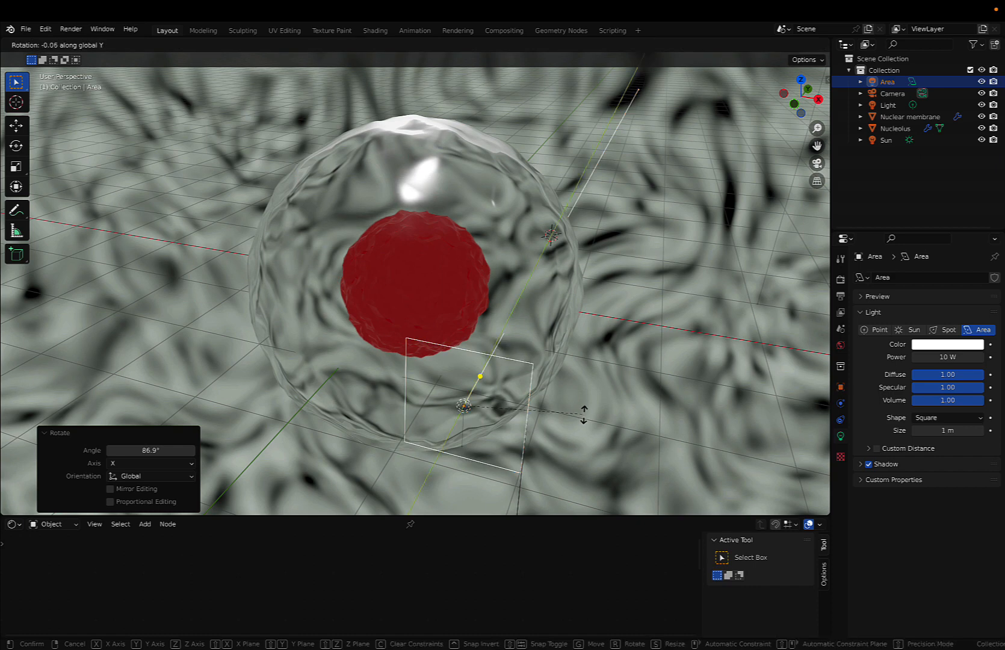
left_click(486, 415)
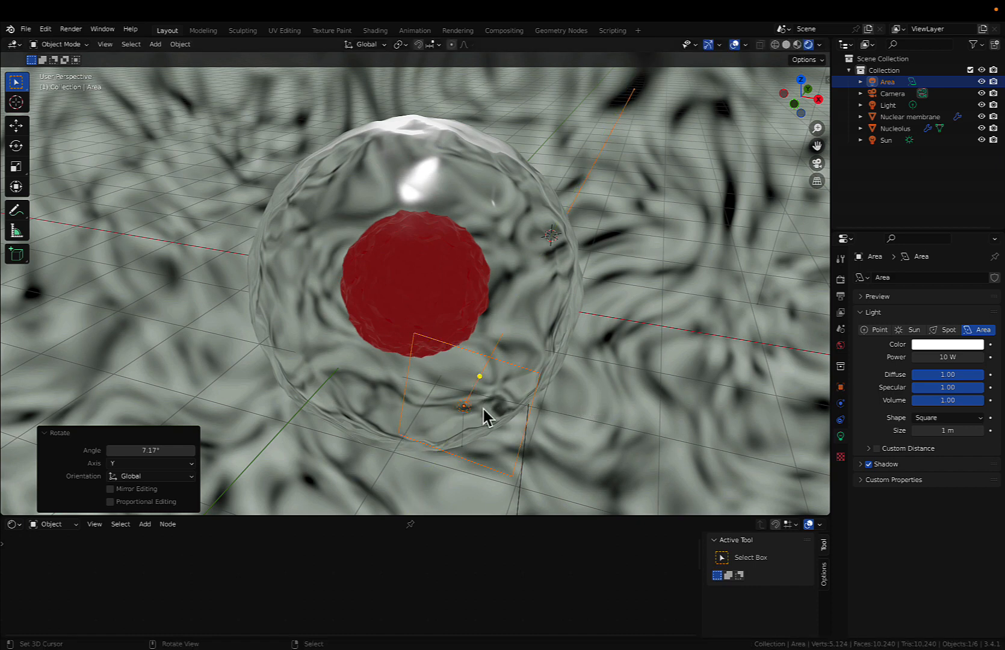
Move the Area light about -0.86 m along global X, then shift it about 0.10 m in X, 0.02 m in Y and -0.55 m in Z.
key("g")
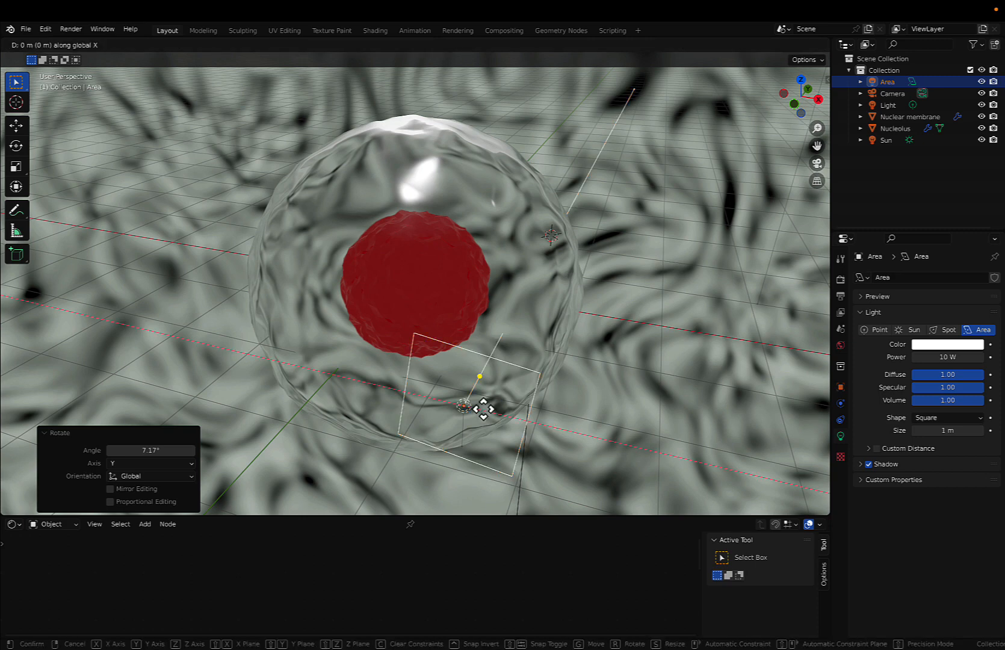
key("x")
left_click(370, 450)
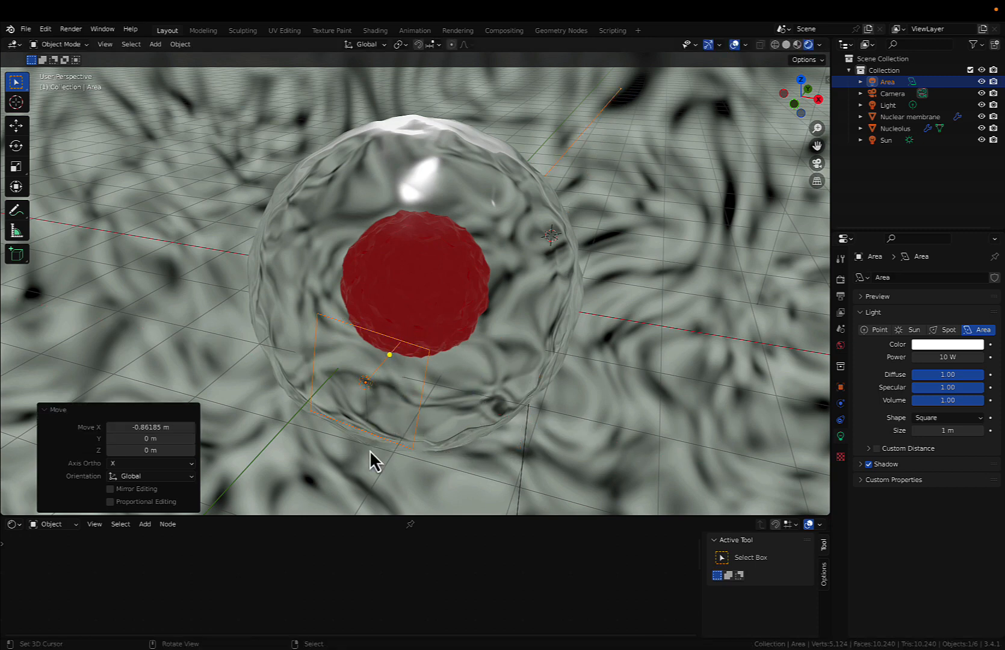
middle_click_drag(404, 406, 401, 397)
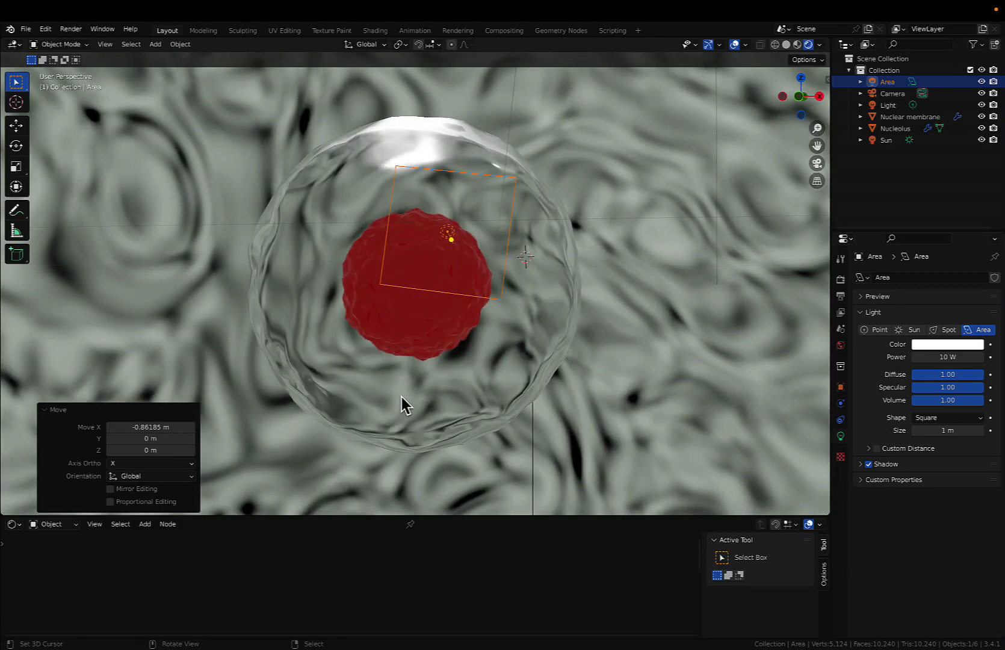
key("g")
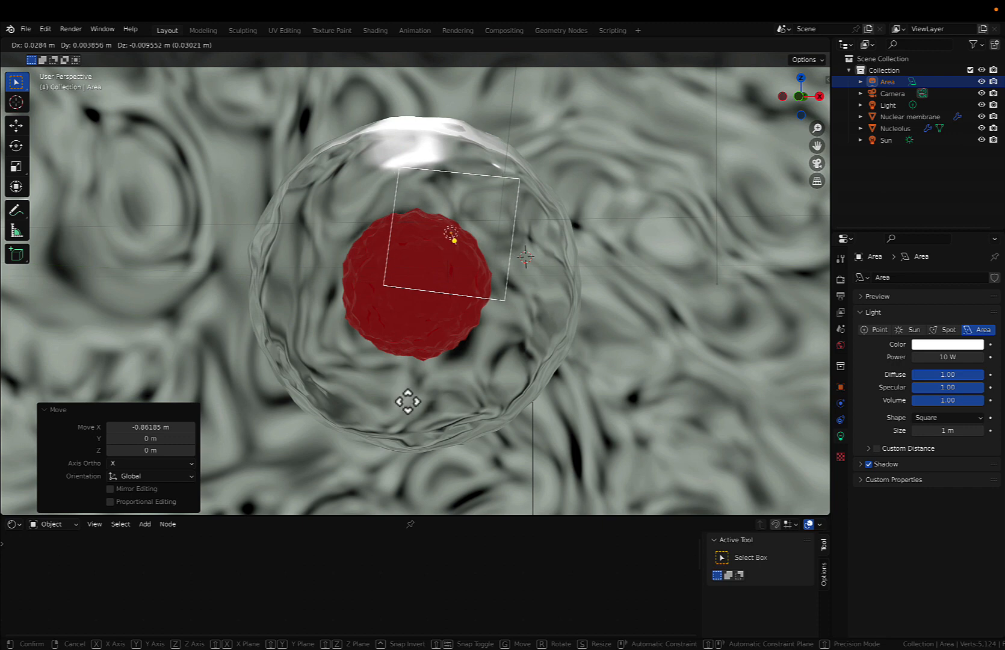
left_click(413, 465)
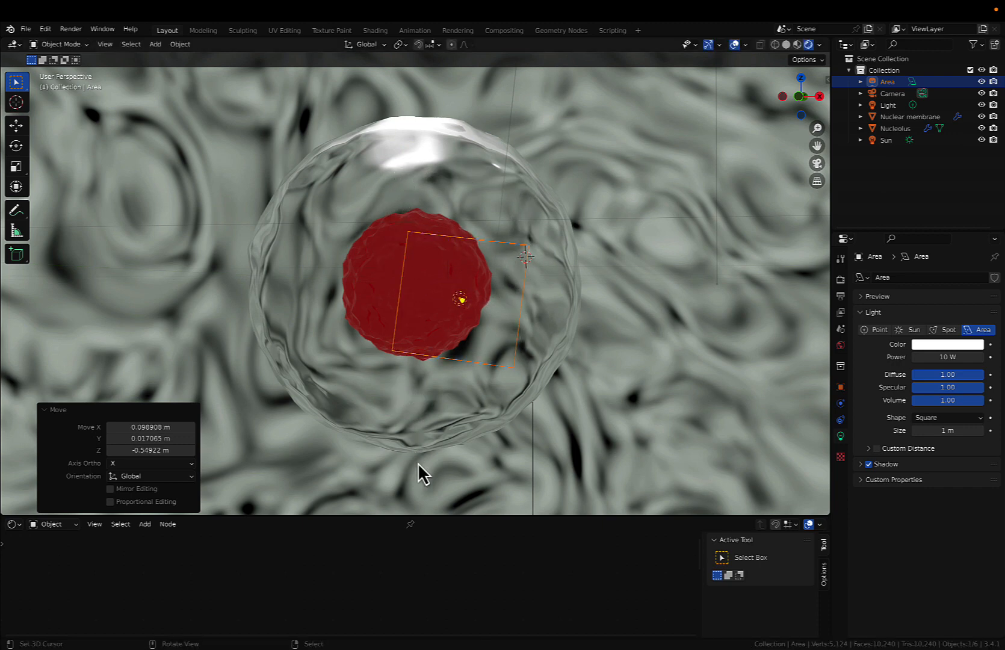
Set the Area light's power to 10000 W.
left_click(933, 359)
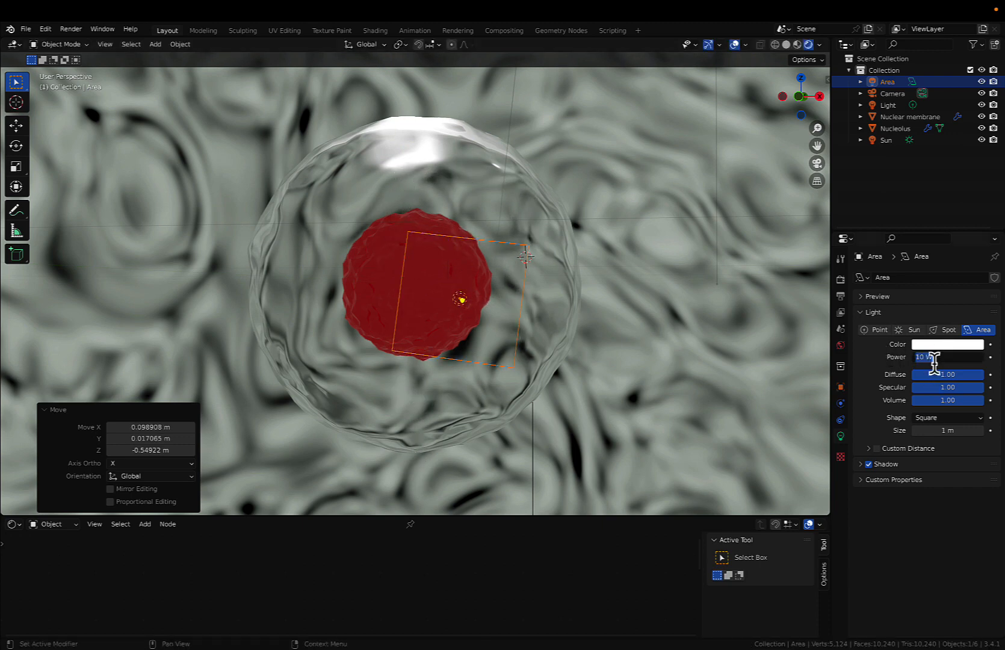
type("10000")
key("Return")
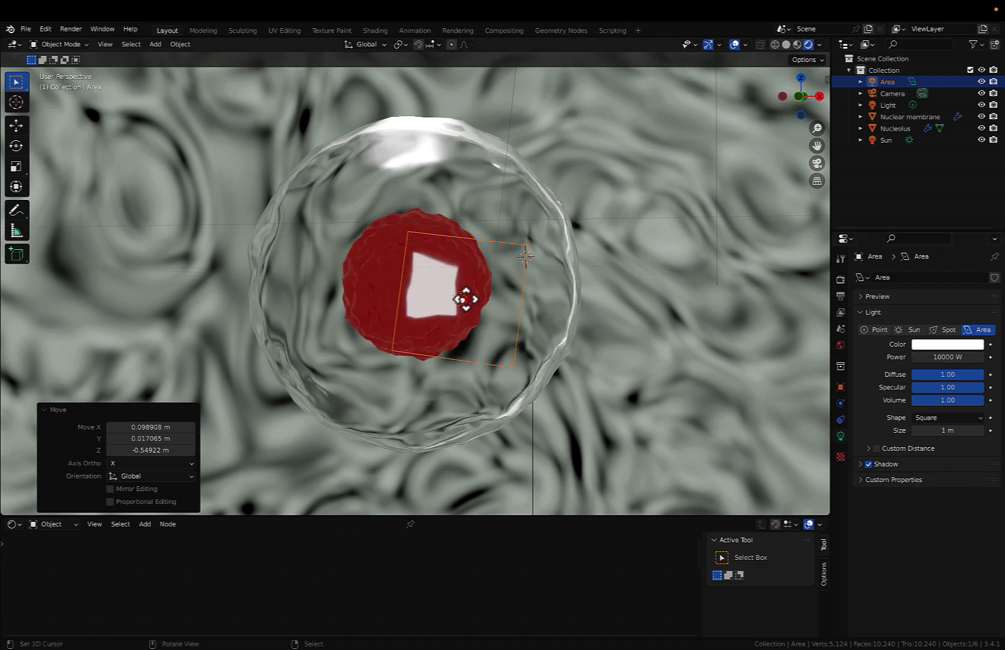
Move the Area light about -0.13 m in X, -4.12 m in Y and 0.42 m in Z, farther from the membrane.
middle_click_drag(465, 299, 460, 294)
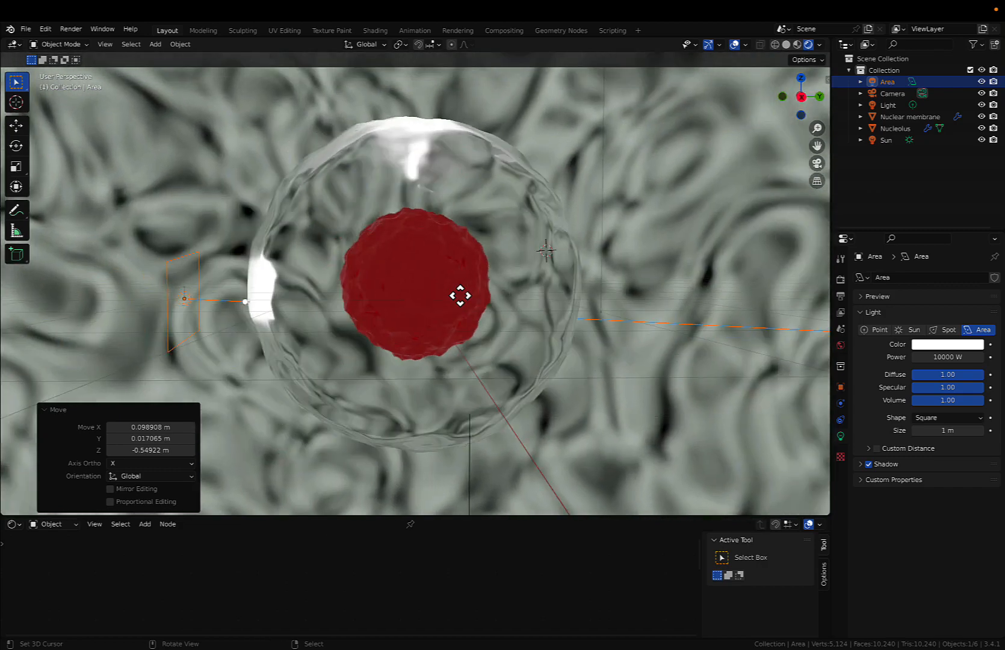
left_click(188, 306)
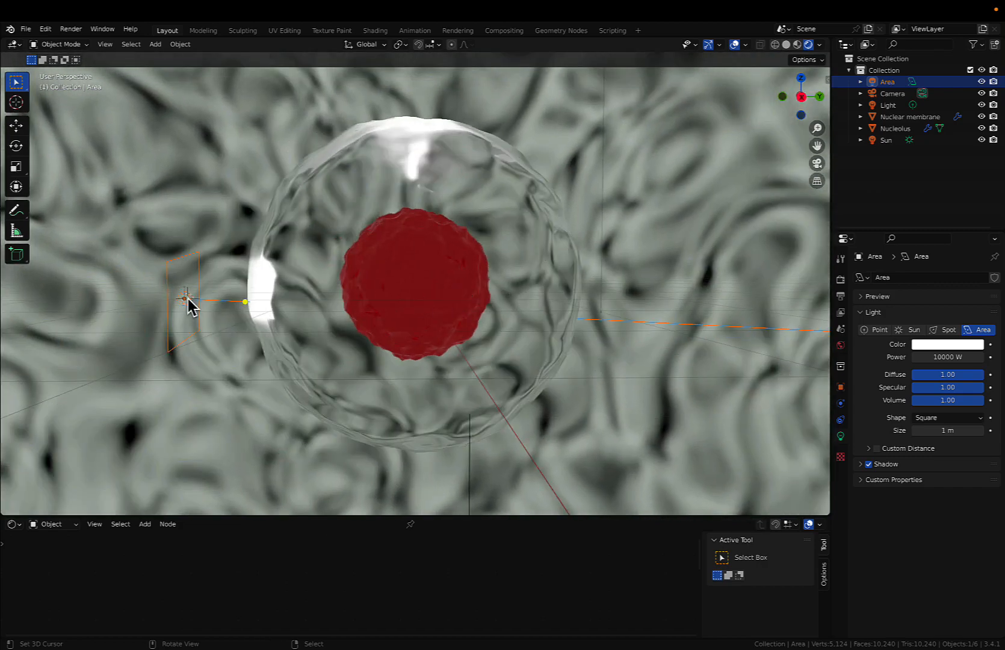
left_click_drag(188, 306, 654, 265)
mouse_move(766, 278)
middle_mouse_down()
mouse_move(770, 286)
mouse_move(767, 278)
middle_mouse_up()
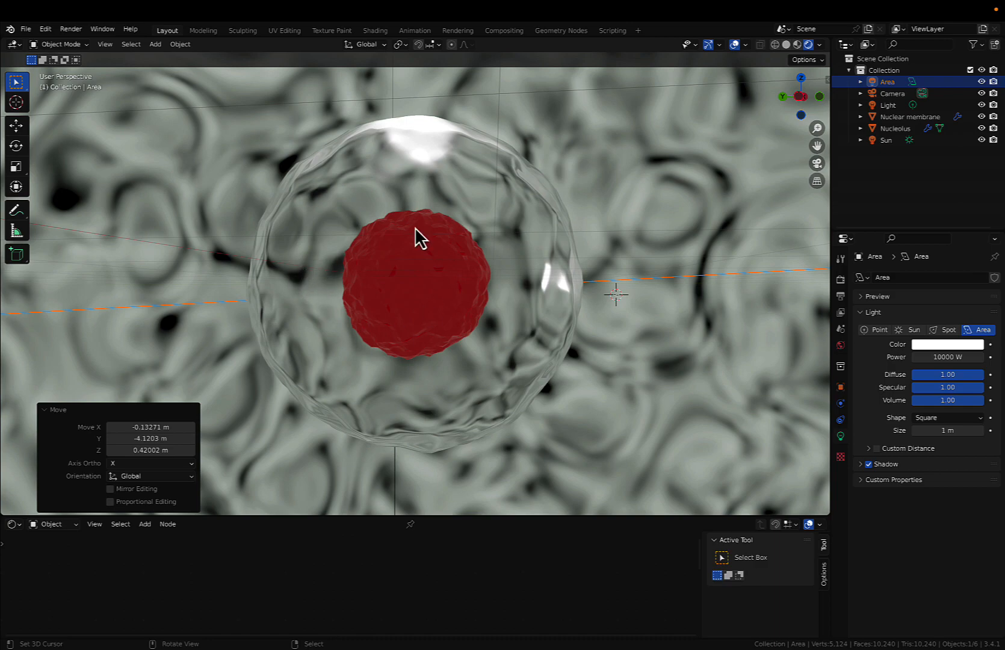
scroll(432, 263, "left", 5)
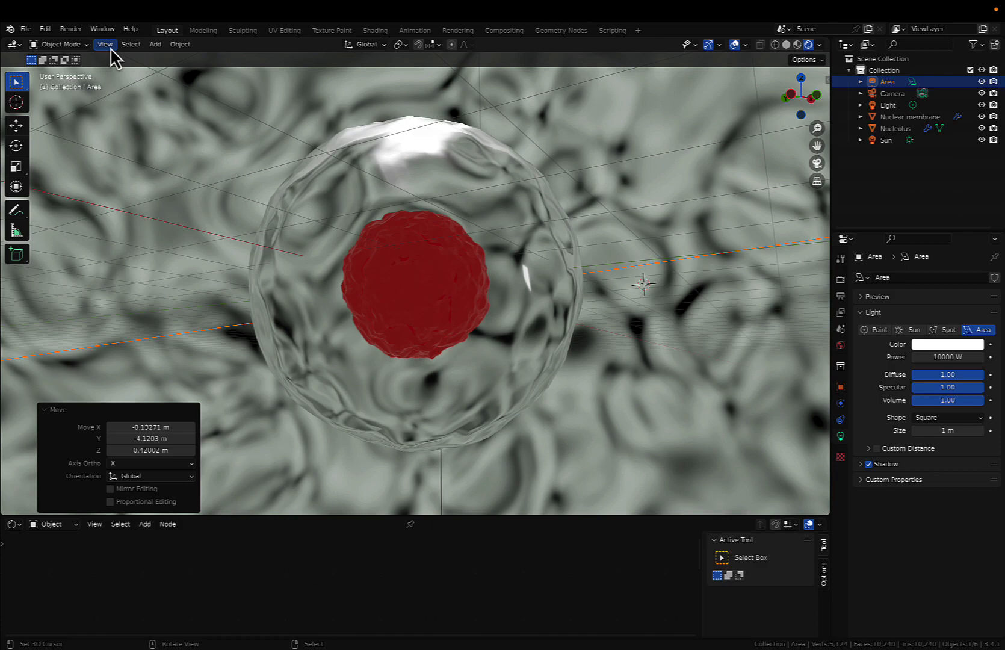
Align the camera to a slightly more distant view from above that fits the whole membrane within the camera frame.
key("grave")
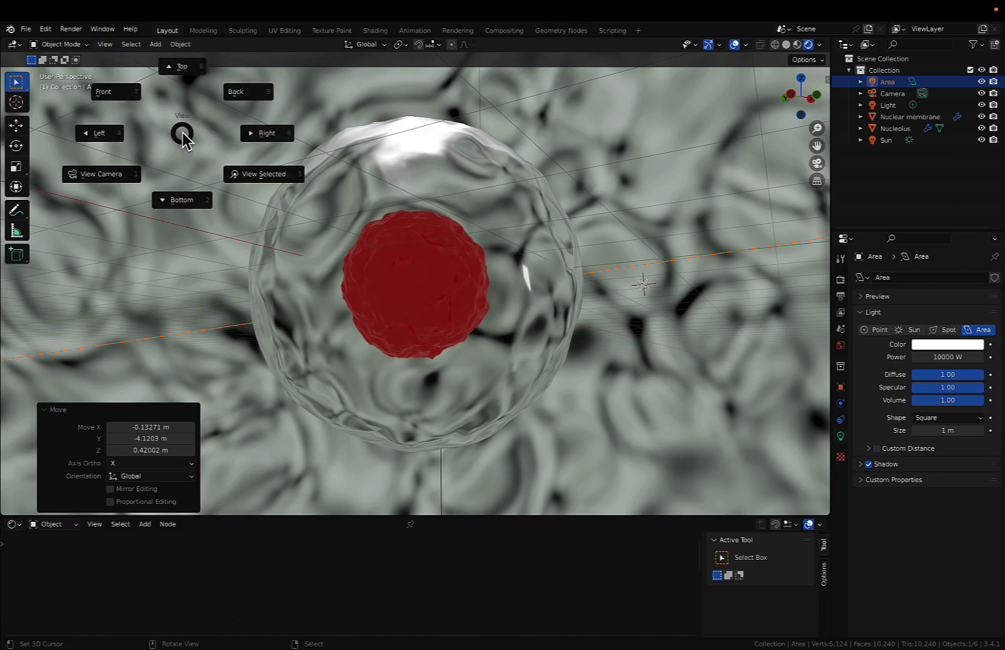
left_click(98, 181)
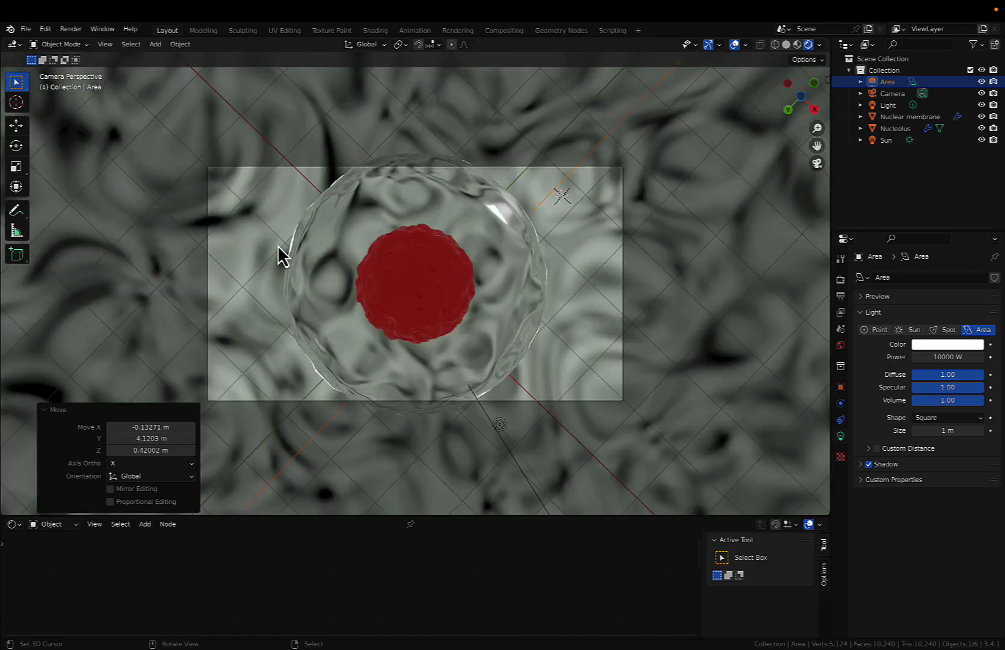
scroll(278, 244, "down", 3)
scroll(278, 244, "up", 4)
scroll(278, 244, "down", 2)
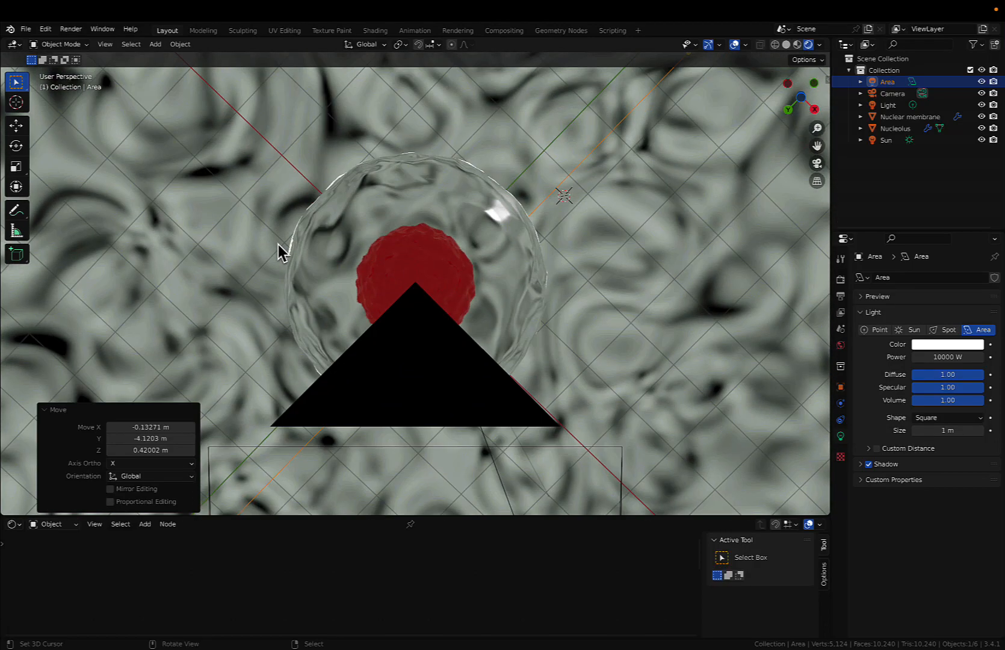
scroll(279, 244, "up", 2)
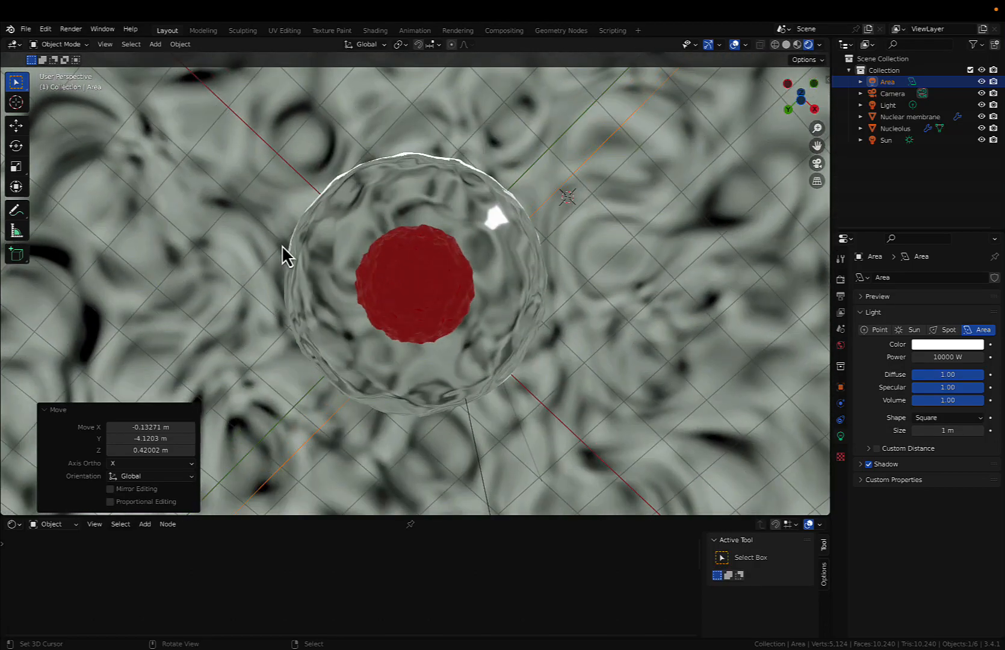
scroll(282, 244, "down", 1)
scroll(282, 245, "down", 2)
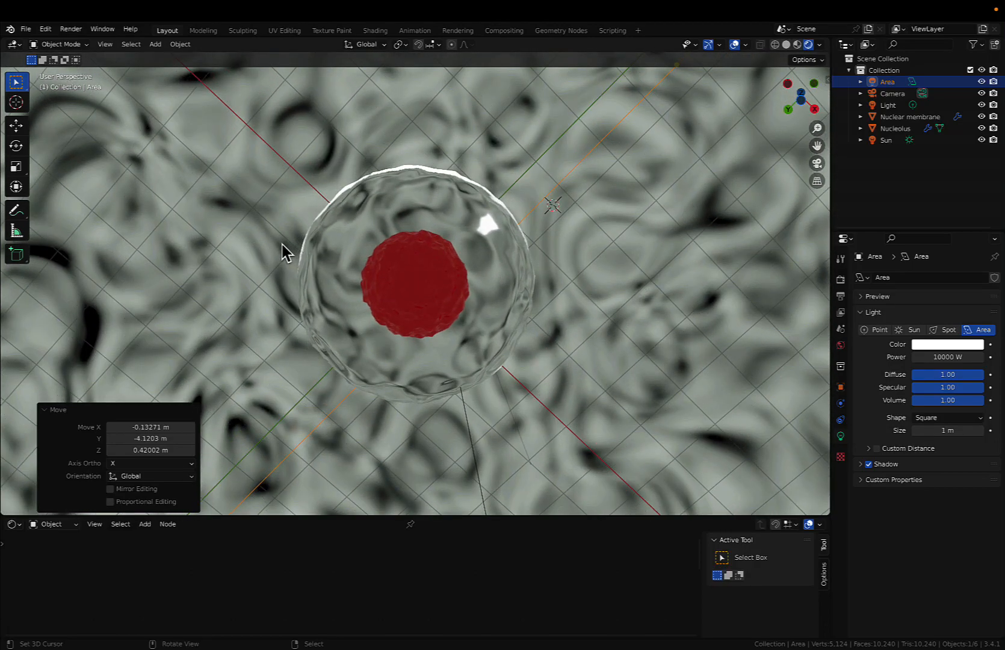
key("grave")
key("Escape")
key("KP_0")
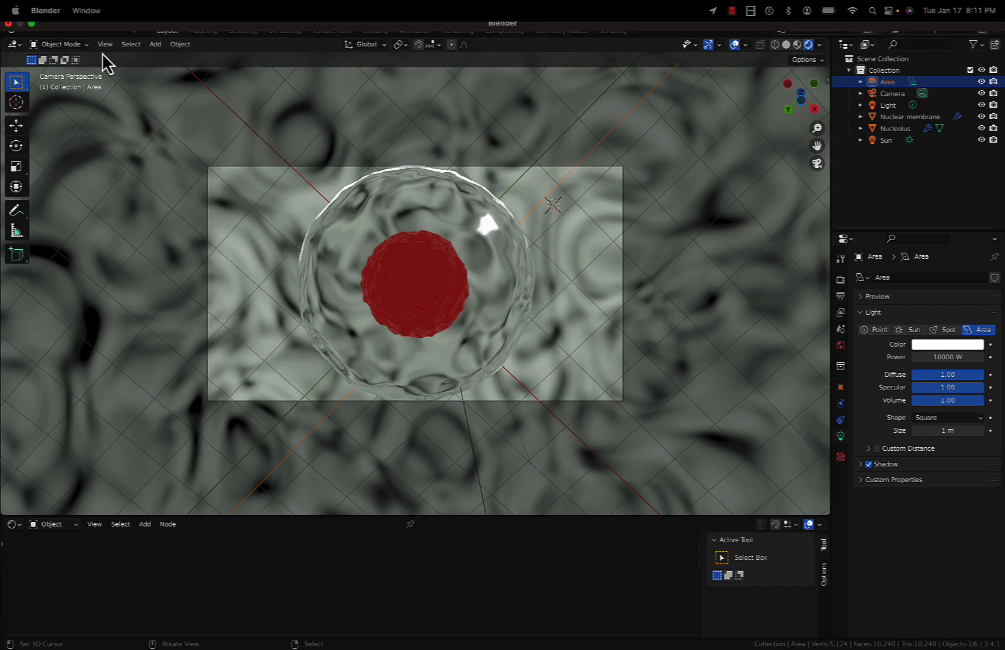
Render the camera view with Eevee, enlarge the render window to inspect the image, and close it.
left_click(71, 29)
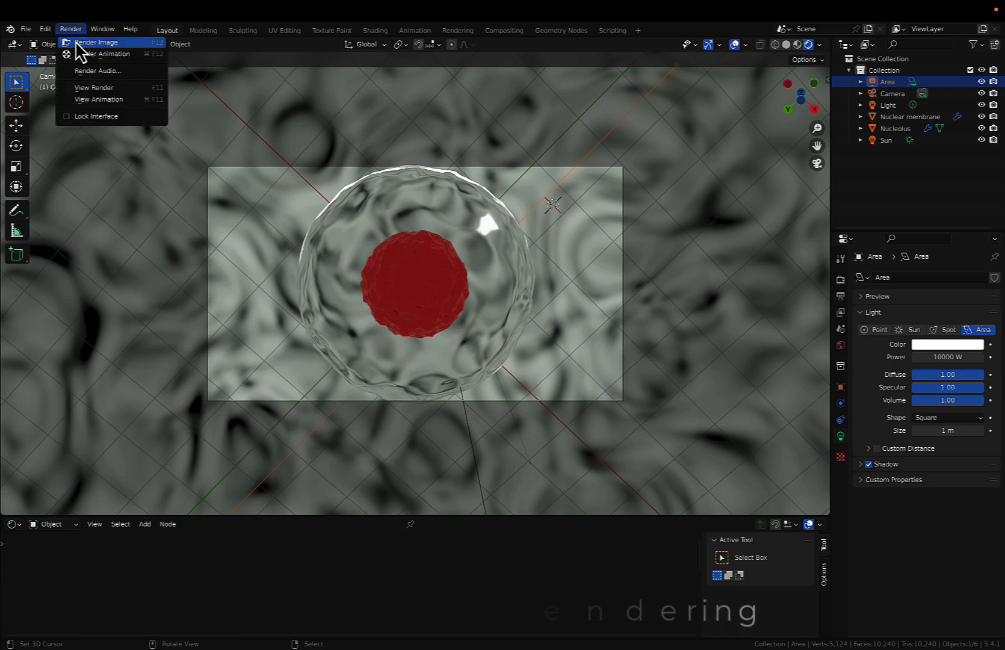
left_click(76, 43)
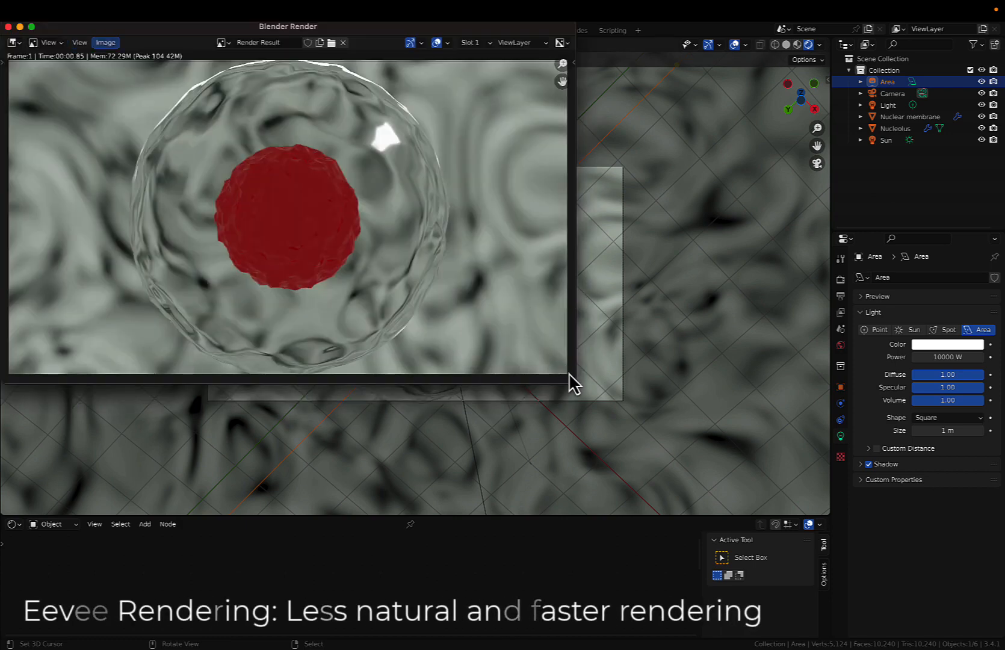
left_click_drag(573, 384, 831, 520)
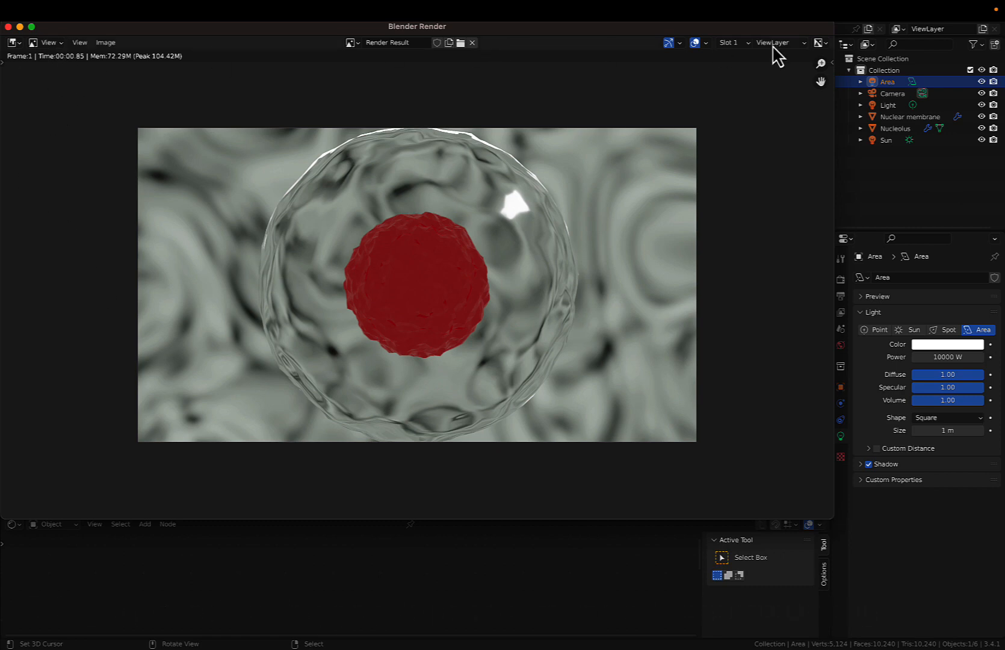
left_click(8, 27)
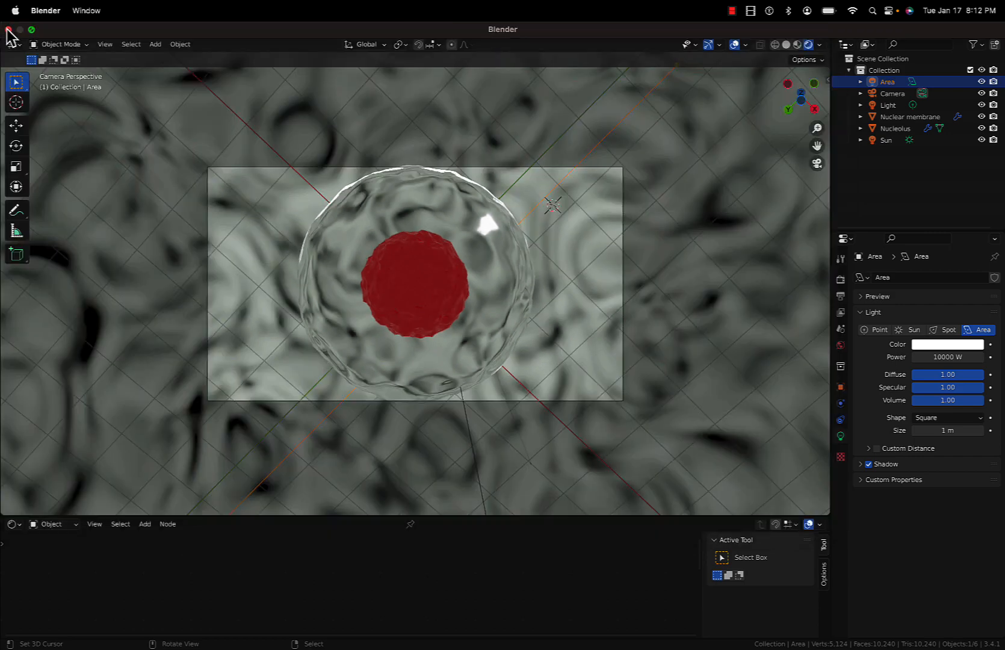
Switch the scene's render engine from Eevee to Cycles.
left_click(841, 280)
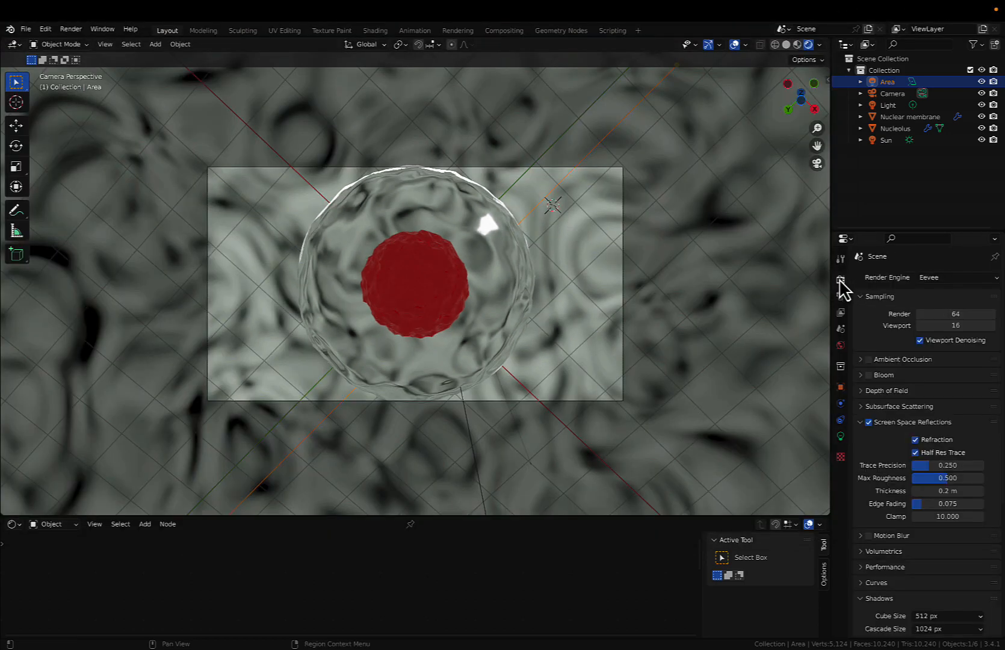
left_click(949, 279)
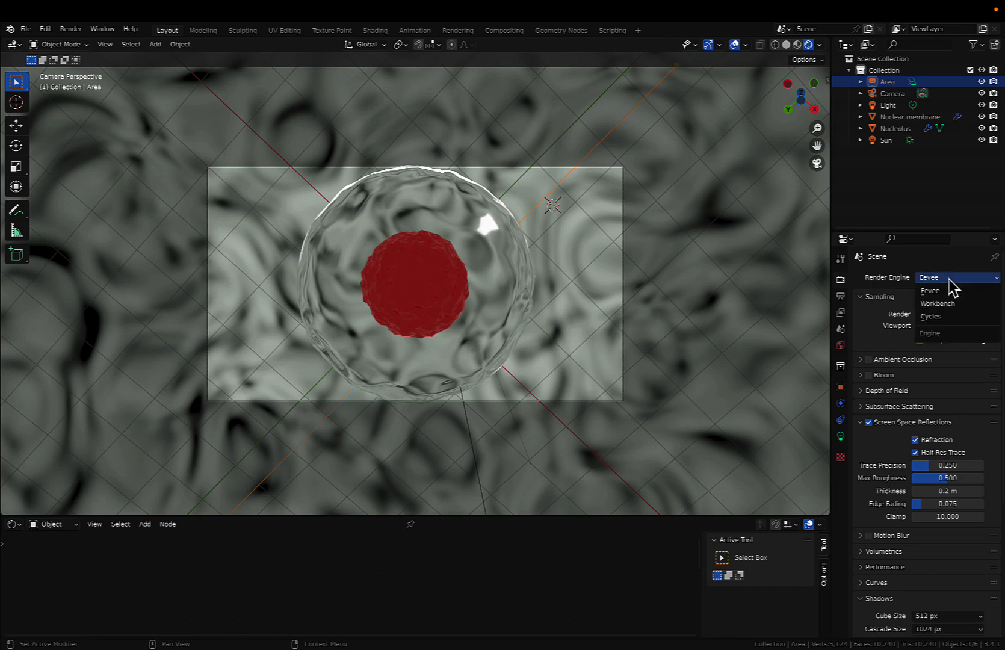
left_click(944, 317)
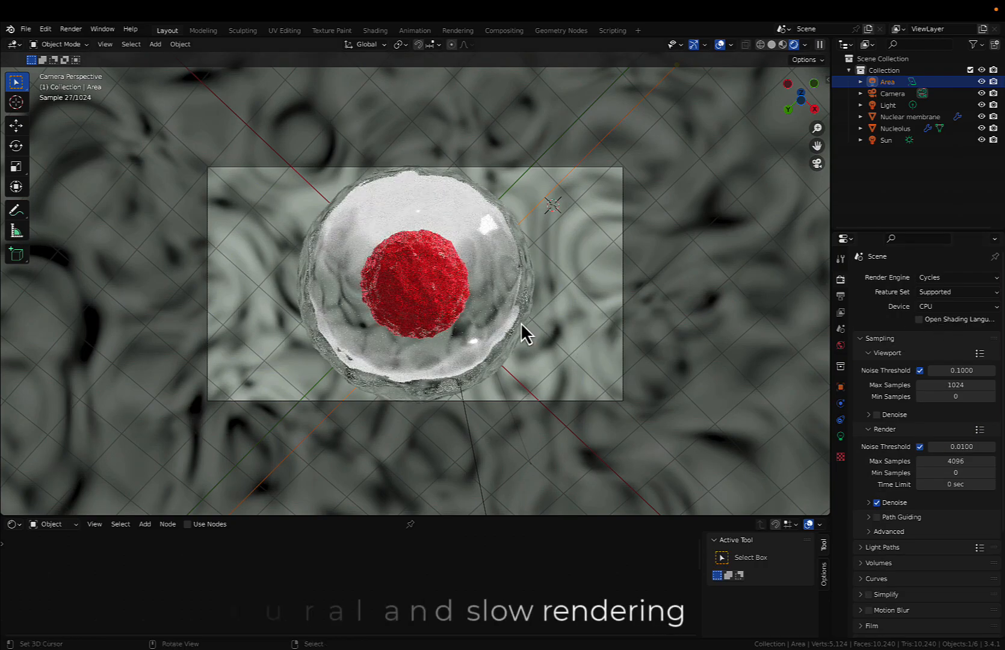
Hide the Sun light in the viewport so that it no longer lights the membrane.
middle_click_drag(511, 332, 508, 322)
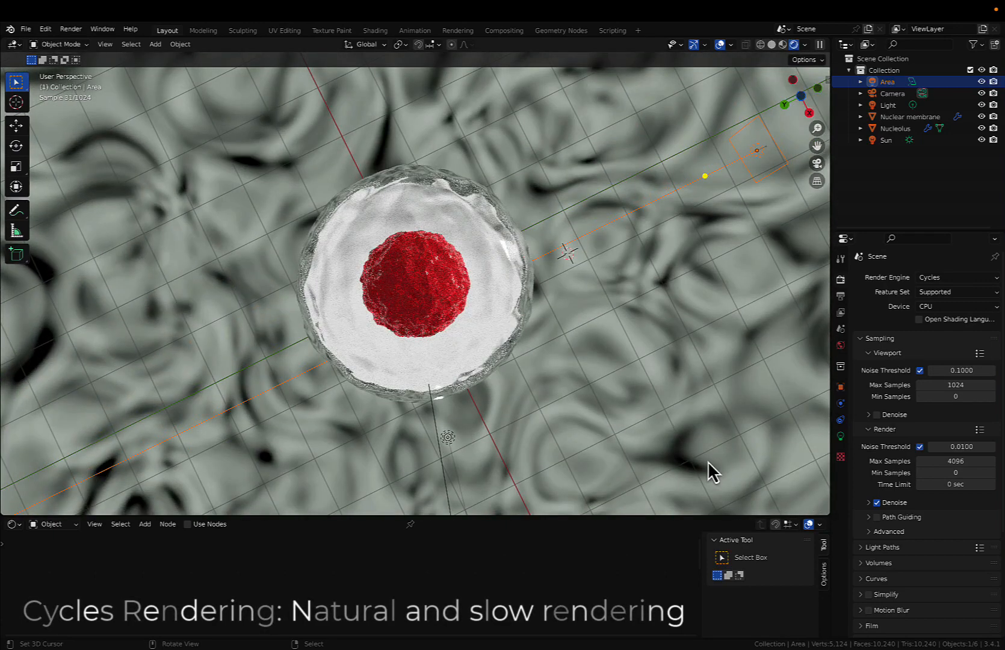
left_click(981, 139)
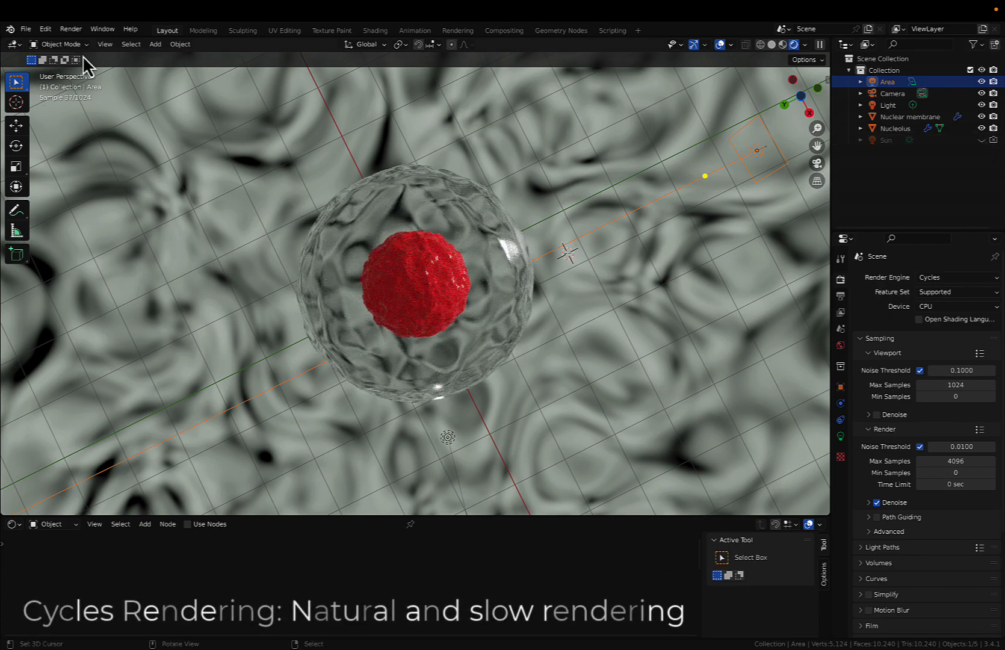
left_click(46, 30)
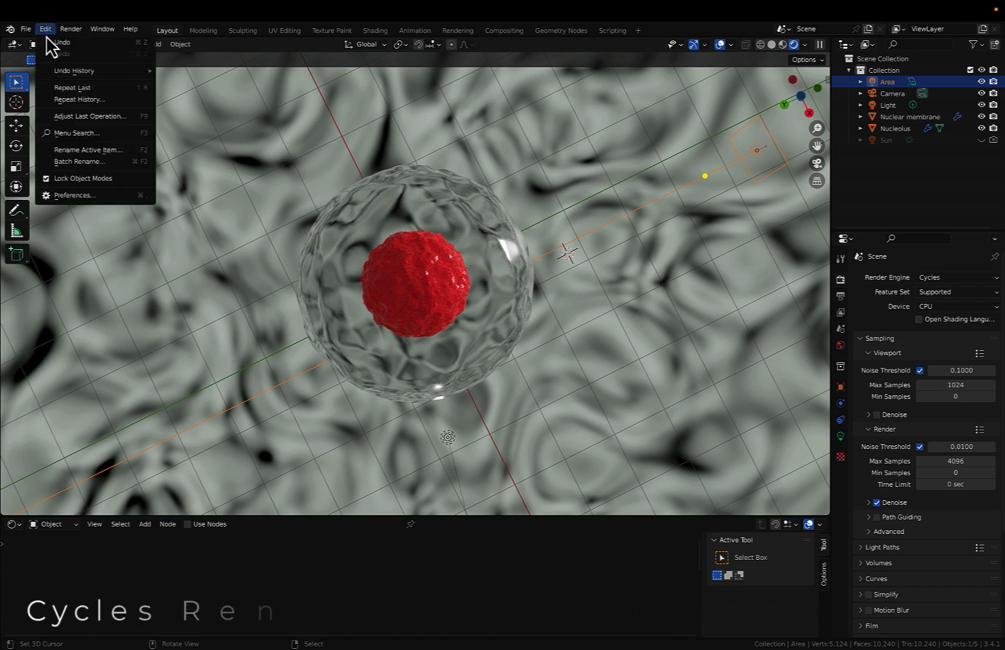
Review the Cycles render devices in the system preferences, then close the preferences.
left_click(71, 196)
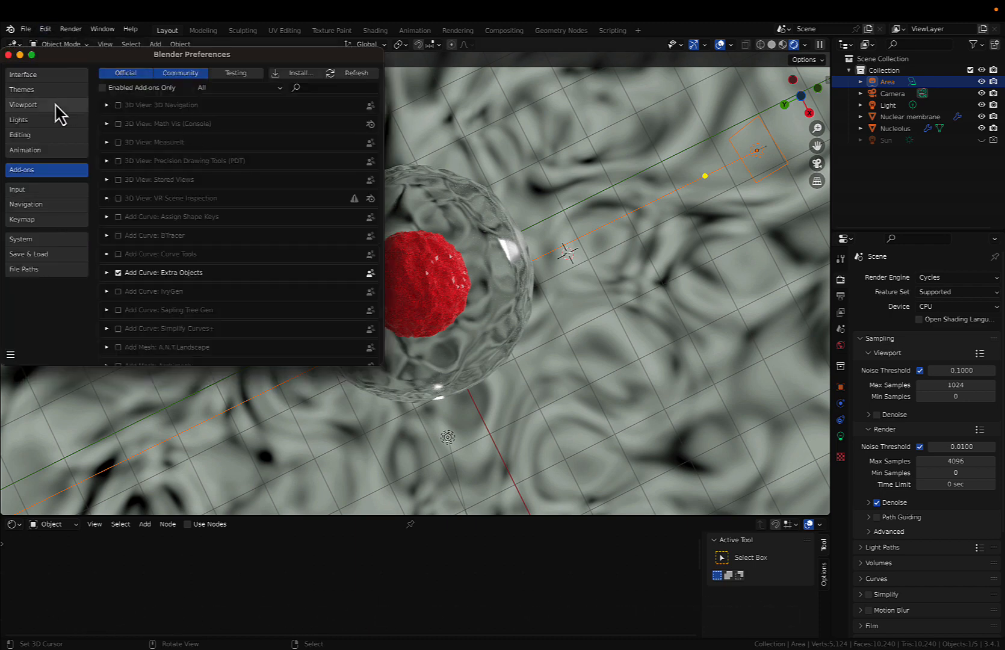
left_click(32, 239)
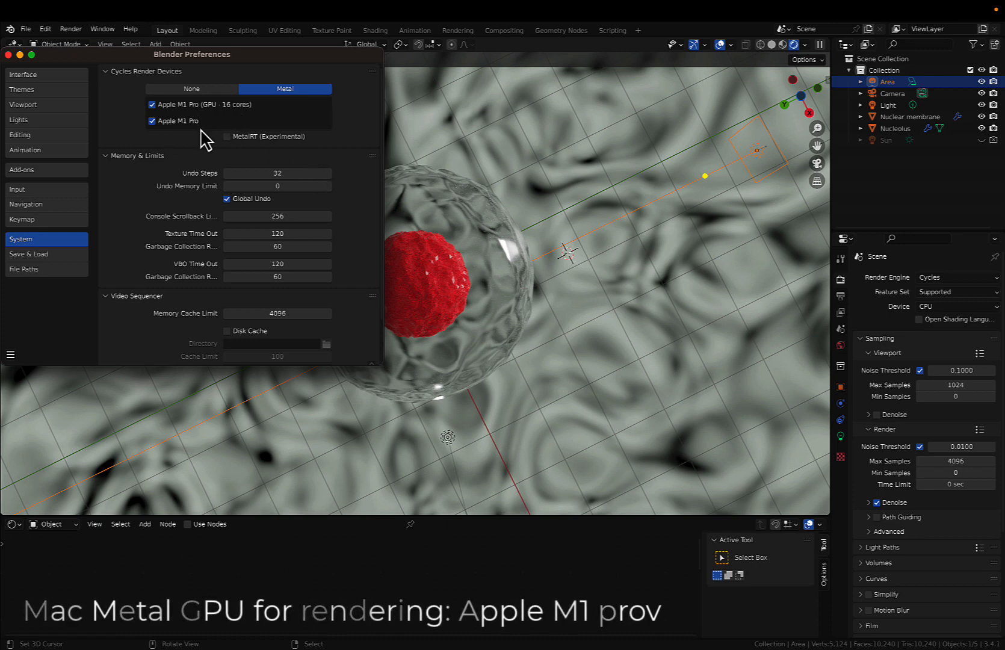
left_click(8, 55)
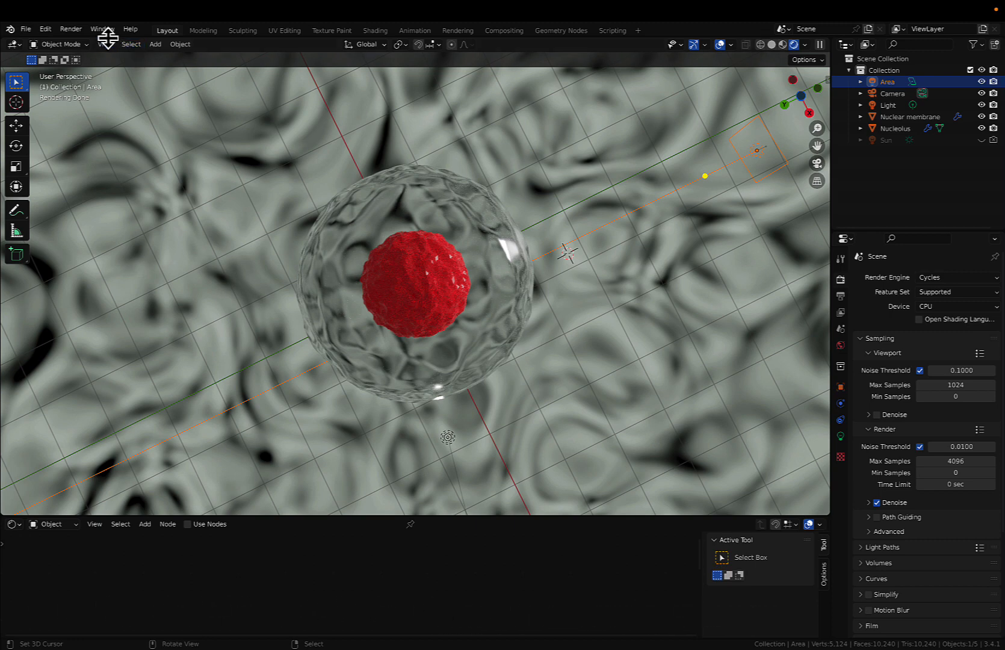
Render the camera view with Cycles and enlarge the render window to inspect the nucleus.
left_click(74, 30)
left_click(83, 43)
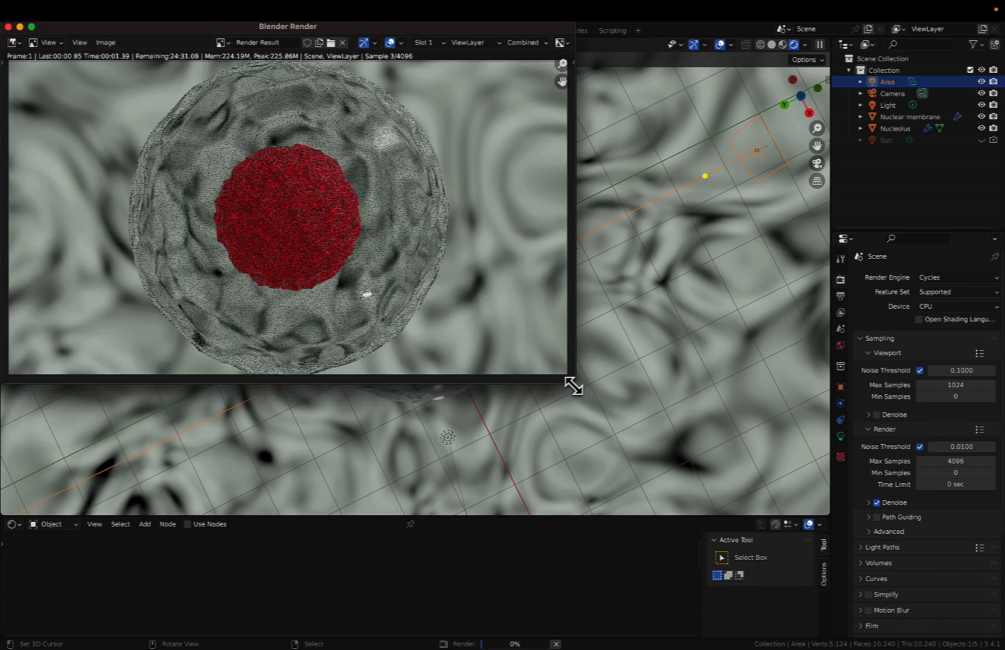
left_click_drag(583, 390, 814, 529)
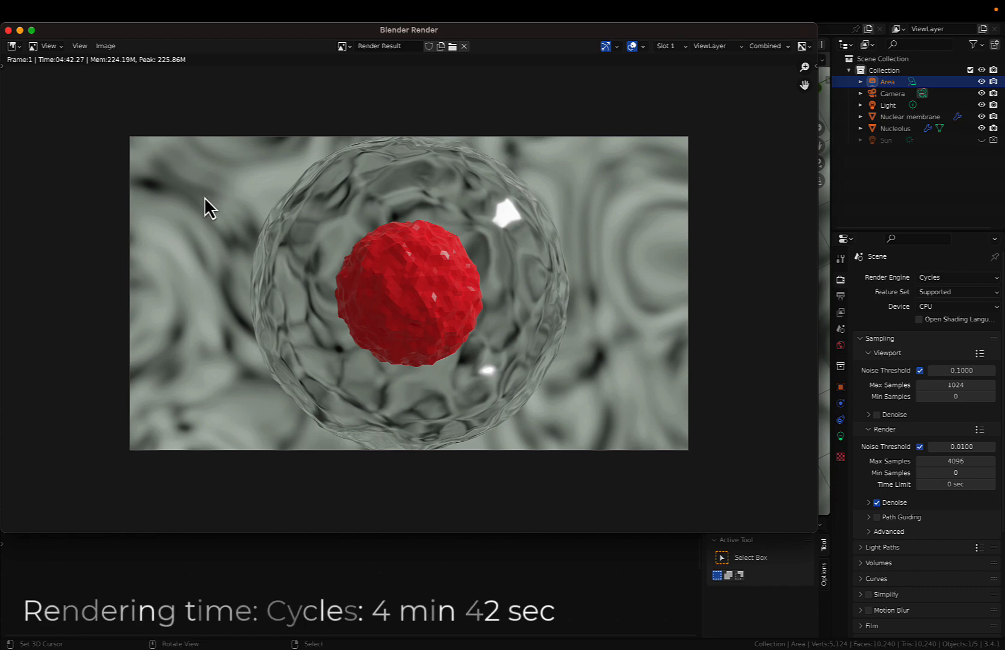
Switch the scene's render engine from Cycles to Eevee and close the finished Cycles render.
left_click(939, 279)
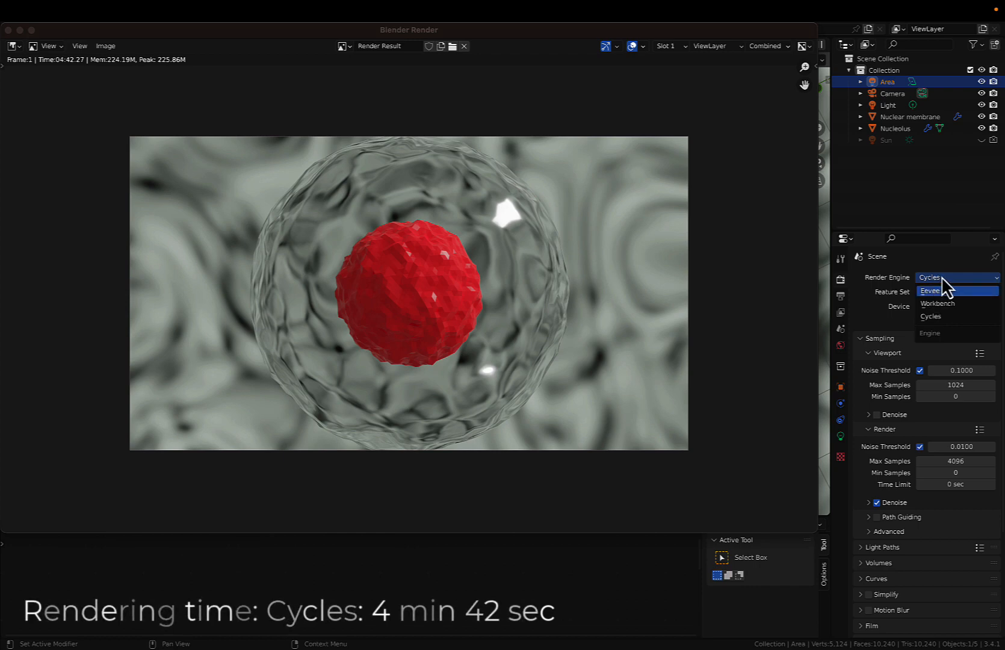
left_click(933, 292)
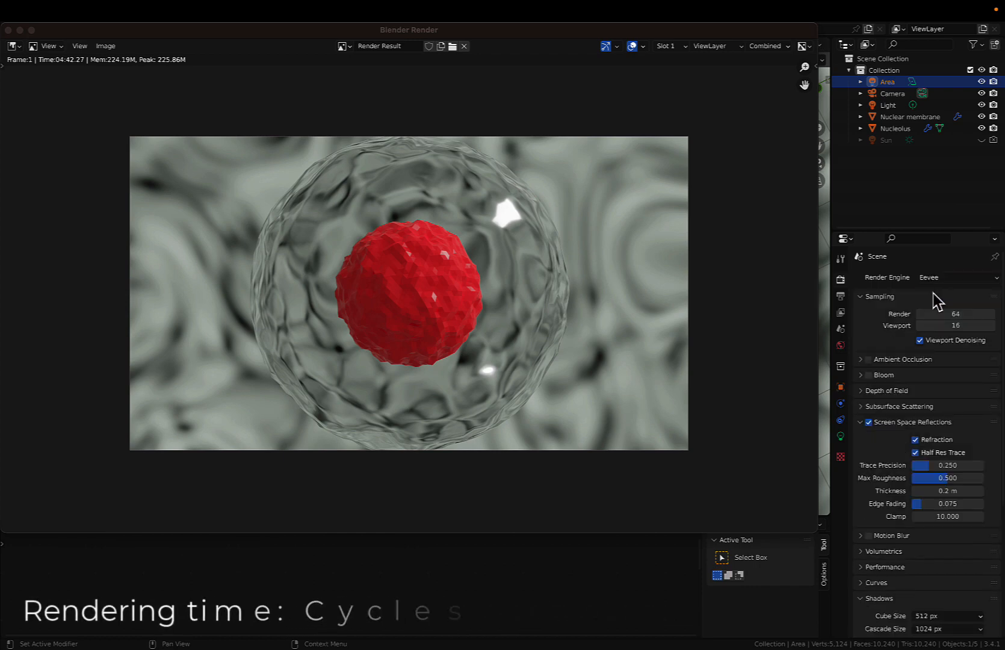
left_click(8, 30)
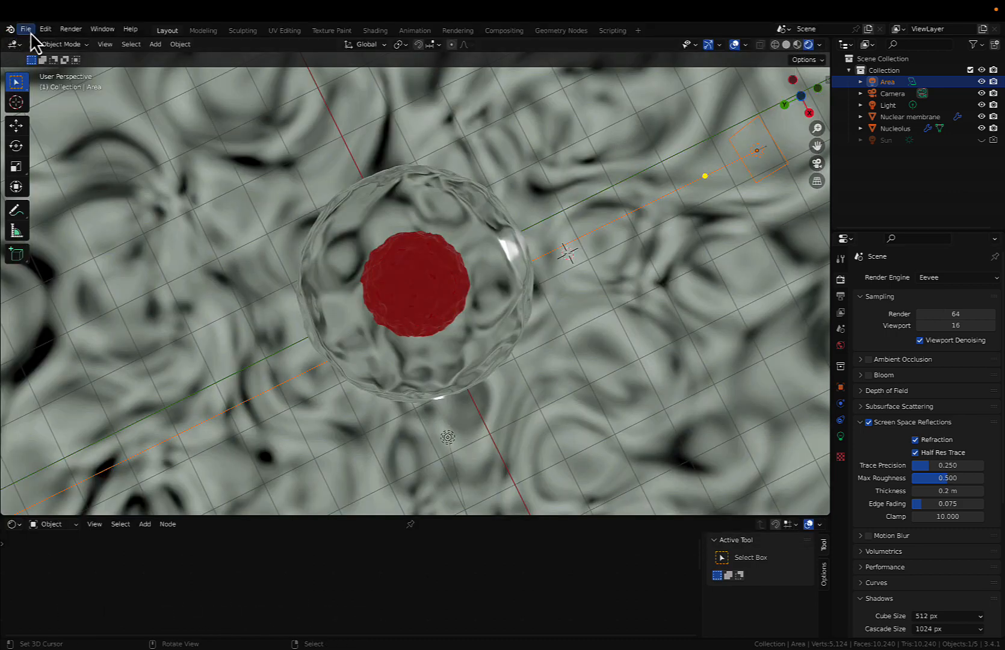
Render the camera view with Eevee with the Sun light hidden, and inspect the nucleolus and membrane in an enlarged render window.
left_click(68, 29)
left_click(72, 43)
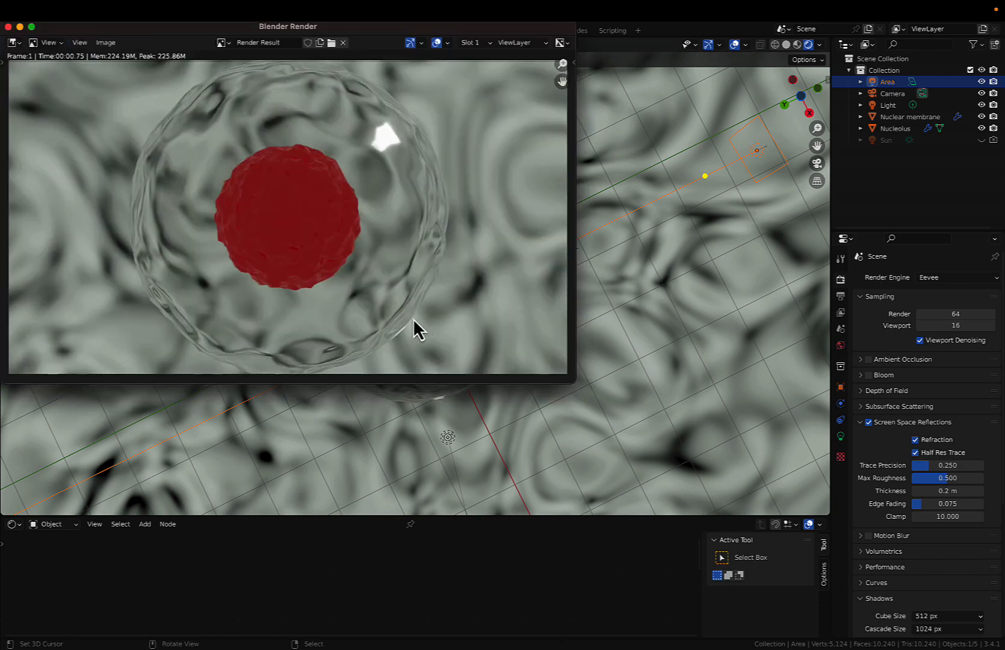
left_click_drag(568, 386, 847, 506)
scroll(432, 262, "up", 2)
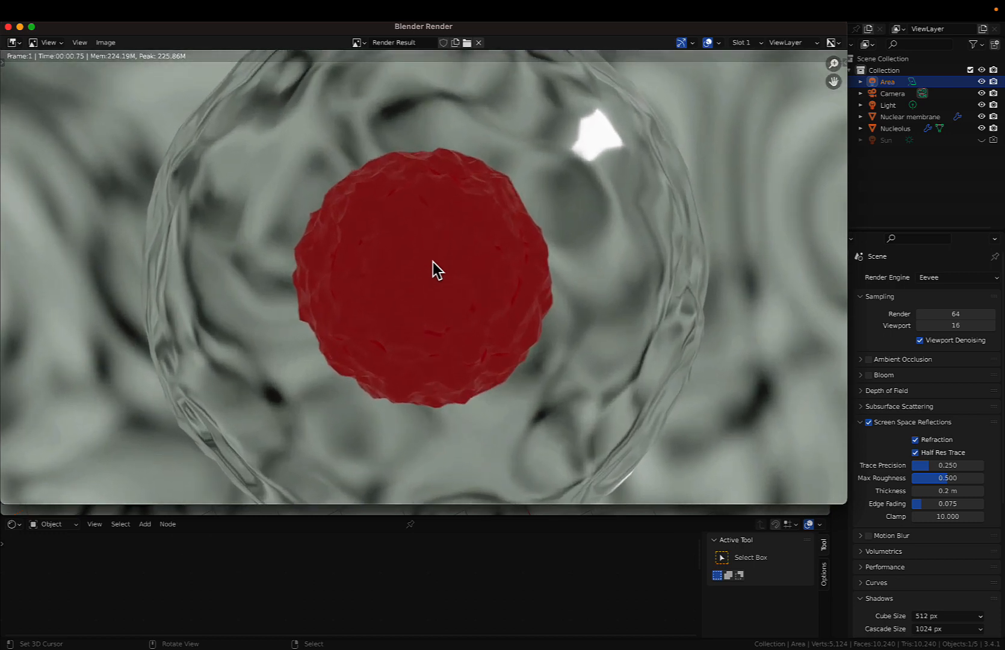
scroll(433, 261, "down", 3)
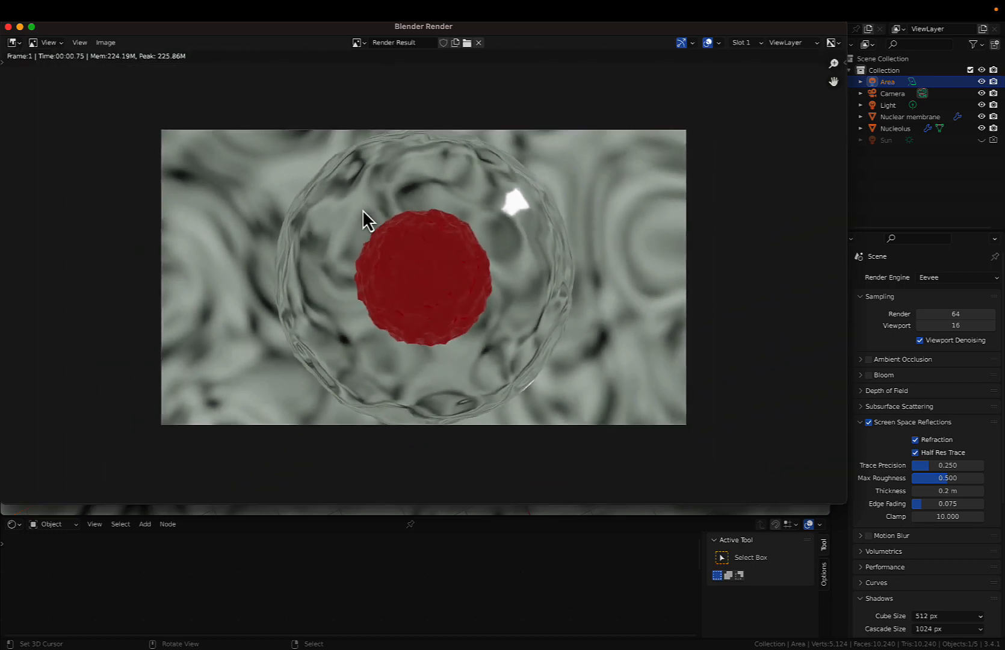